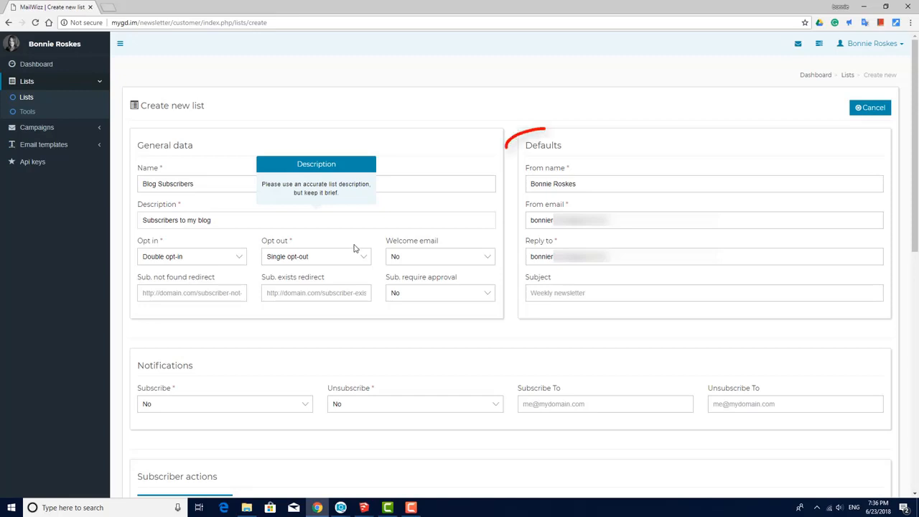
Step: Review the opt-in and opt-out choices for the Blog Subscribers list and set Welcome email to Yes
click(353, 249)
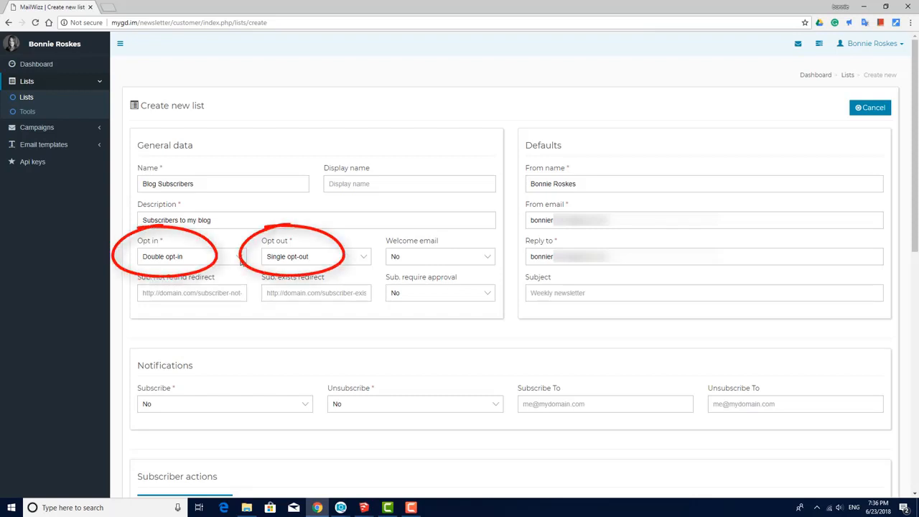
click(240, 260)
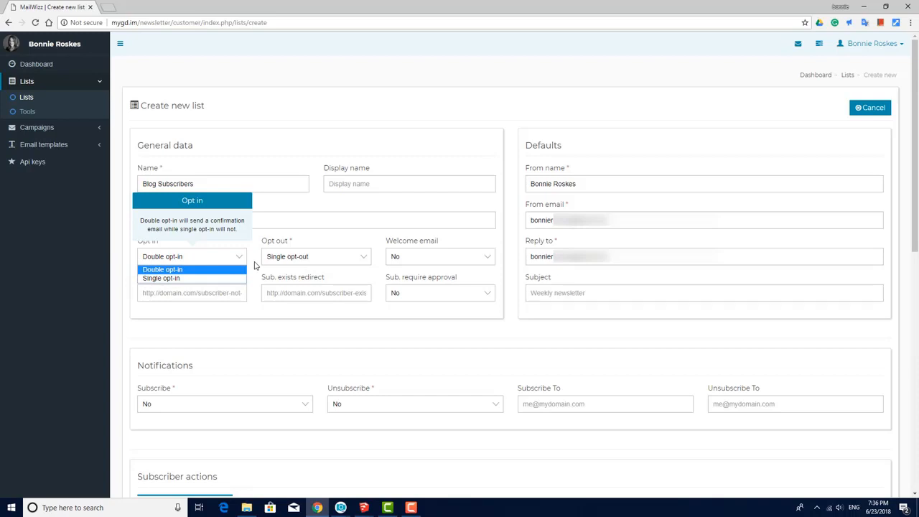
click(255, 266)
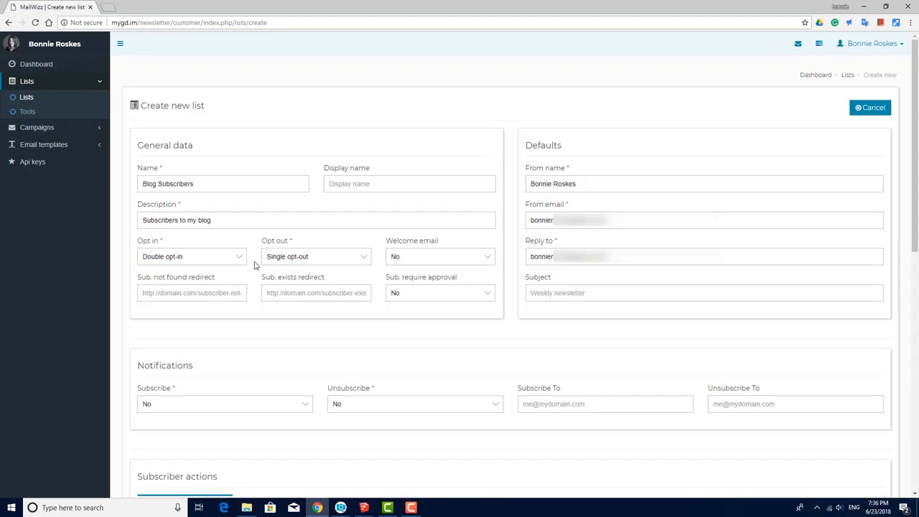
click(365, 259)
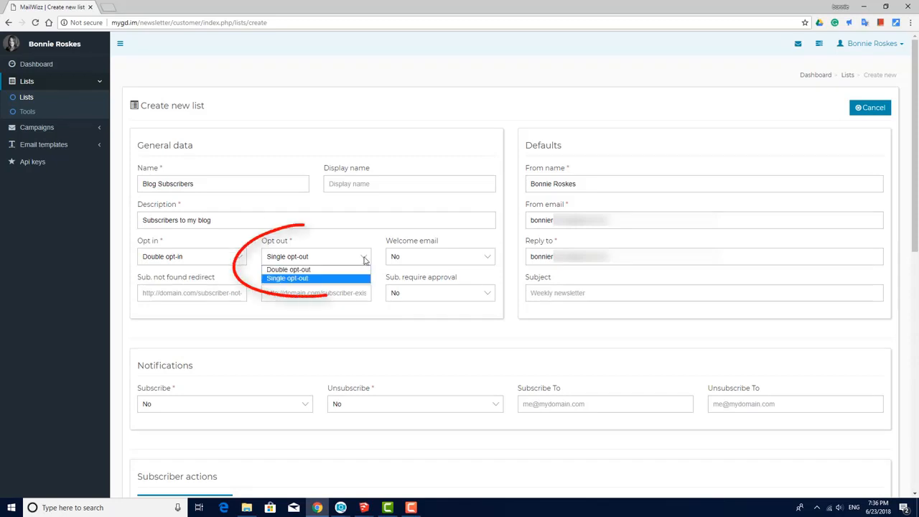
click(365, 260)
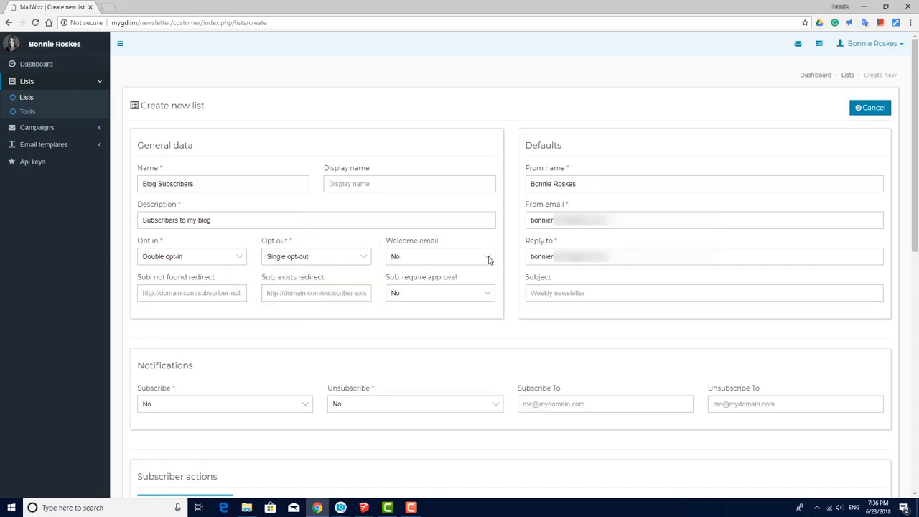
click(487, 257)
click(431, 269)
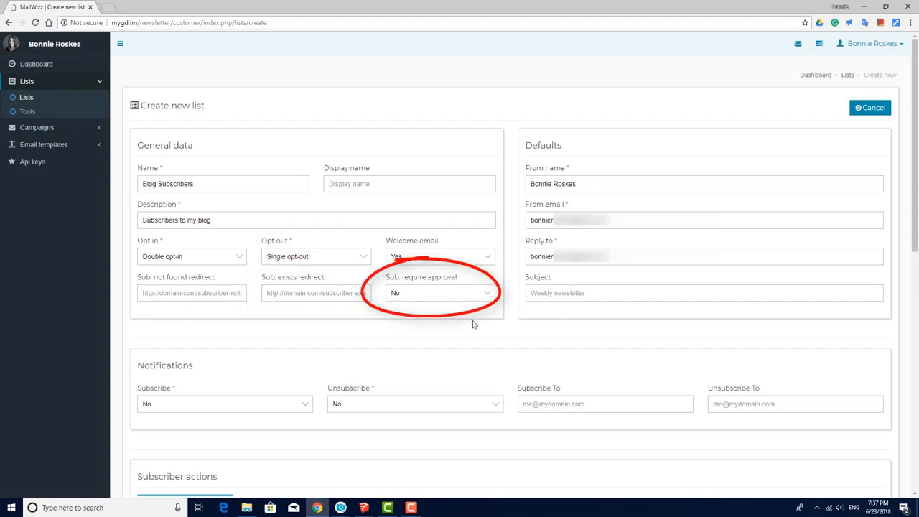
Step: View the subscriber actions that apply when someone unsubscribes from the list
scroll(472, 325, down, 3)
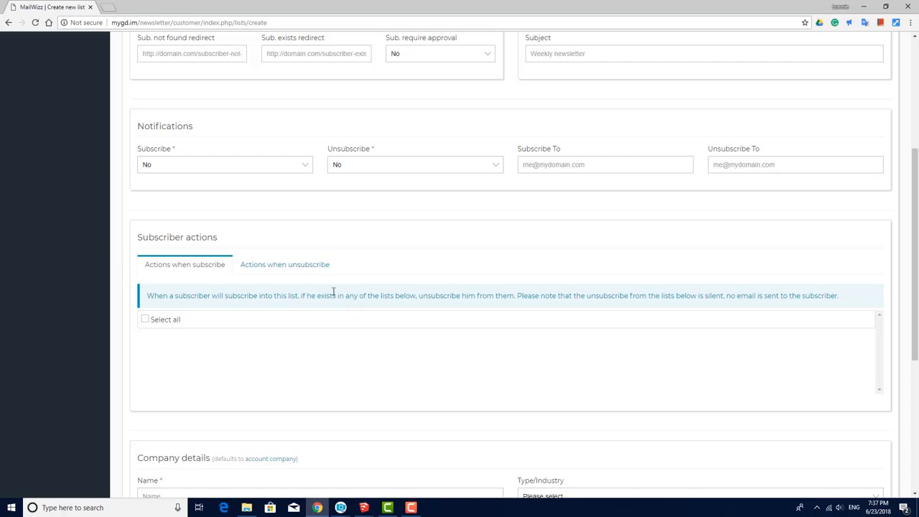
click(310, 268)
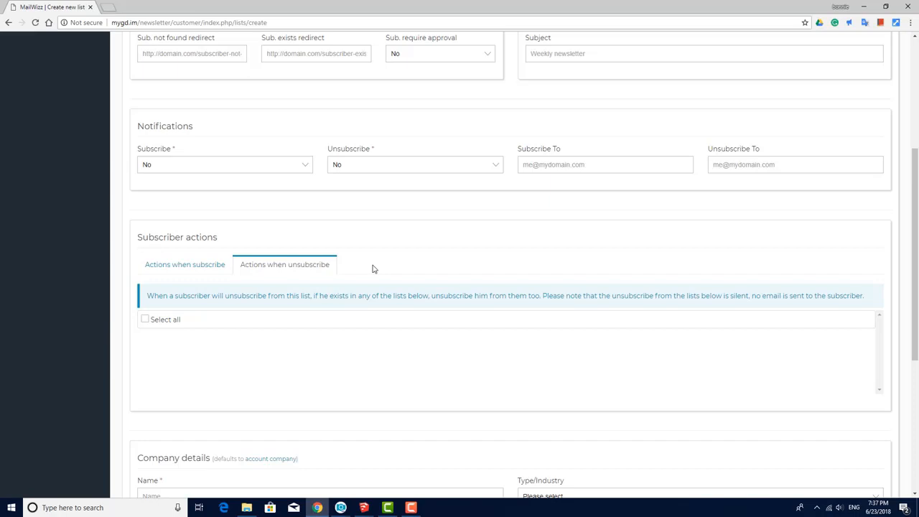
Step: In the company details, enter My Co as the company name and choose United States as the country
scroll(400, 335, down, 4)
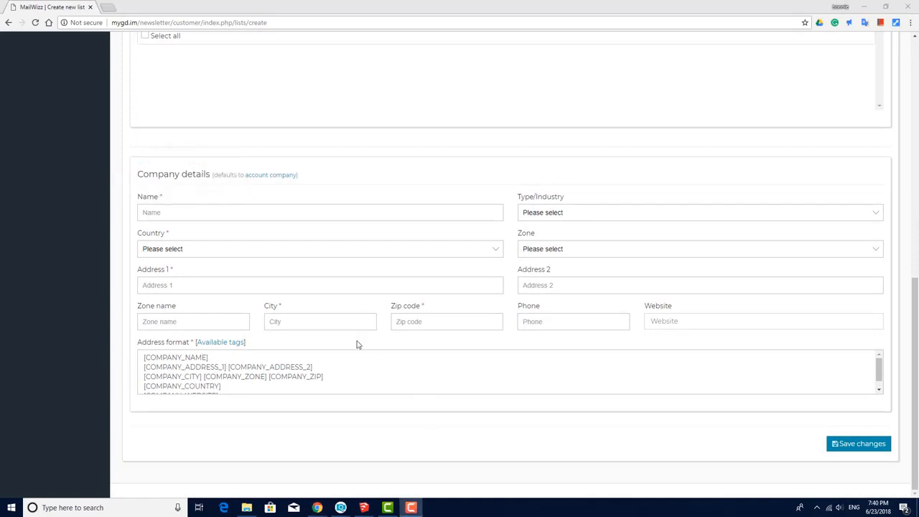
click(307, 214)
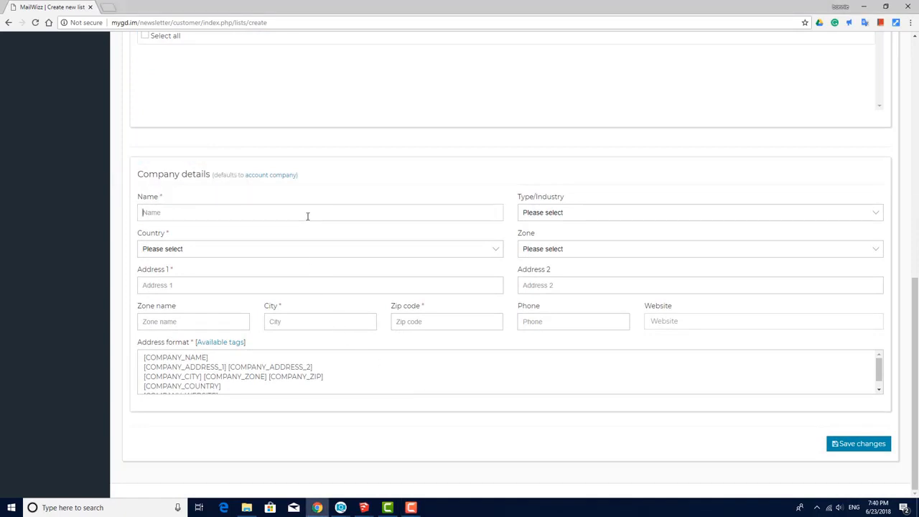
text(My Co)
click(306, 249)
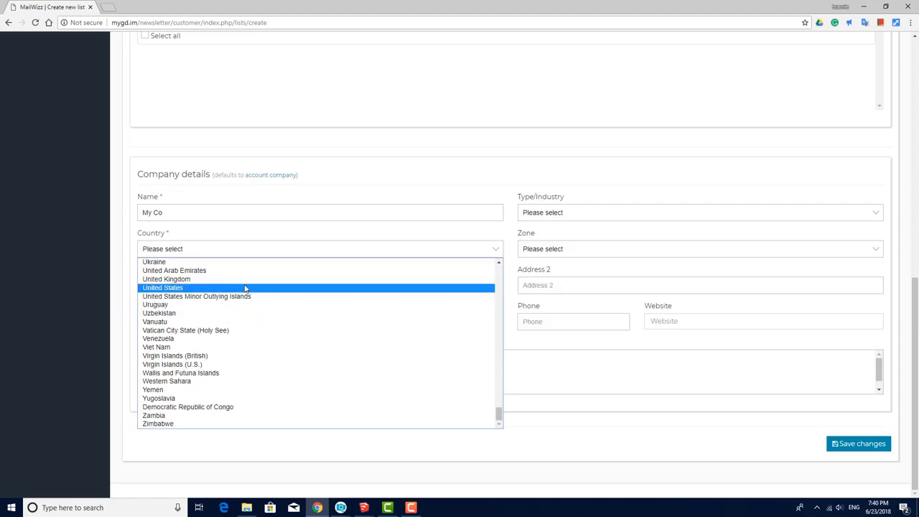
click(244, 288)
Step: Fill in the company's street address, city and zip code
click(245, 286)
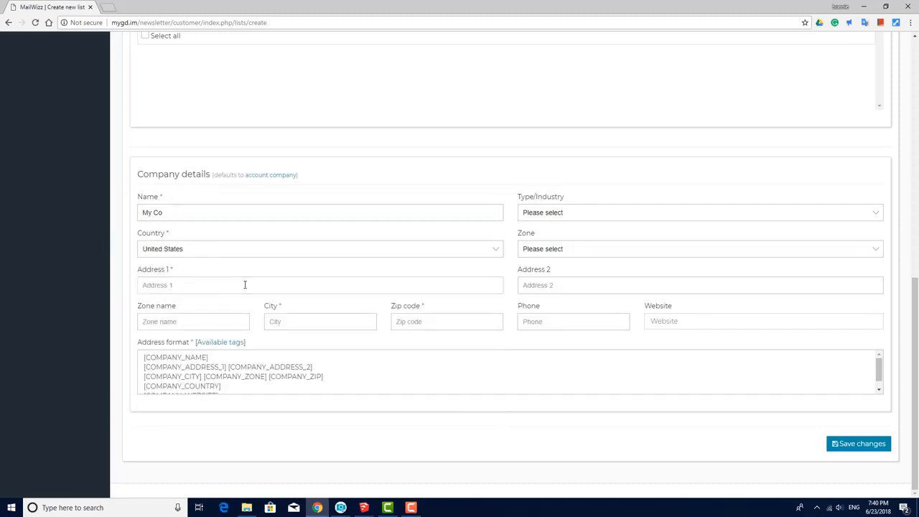
text(123 My St)
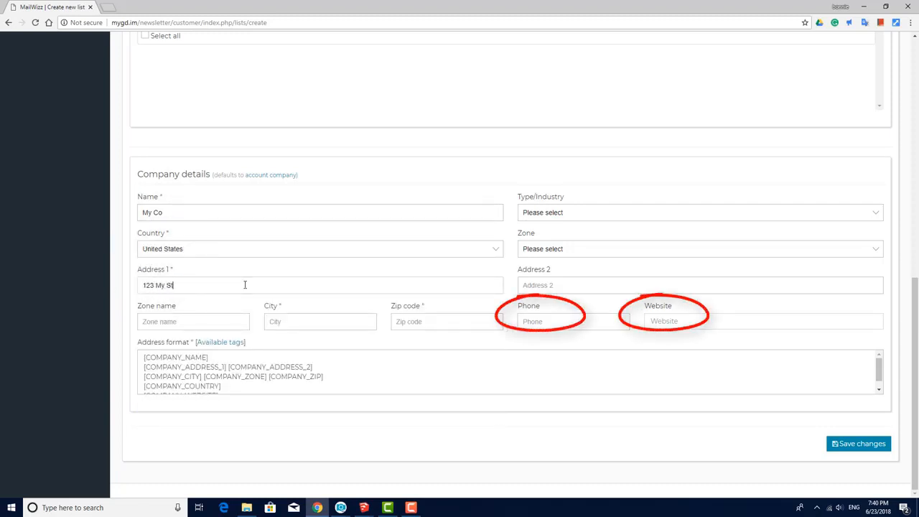
text(reet)
click(299, 323)
text(My Town)
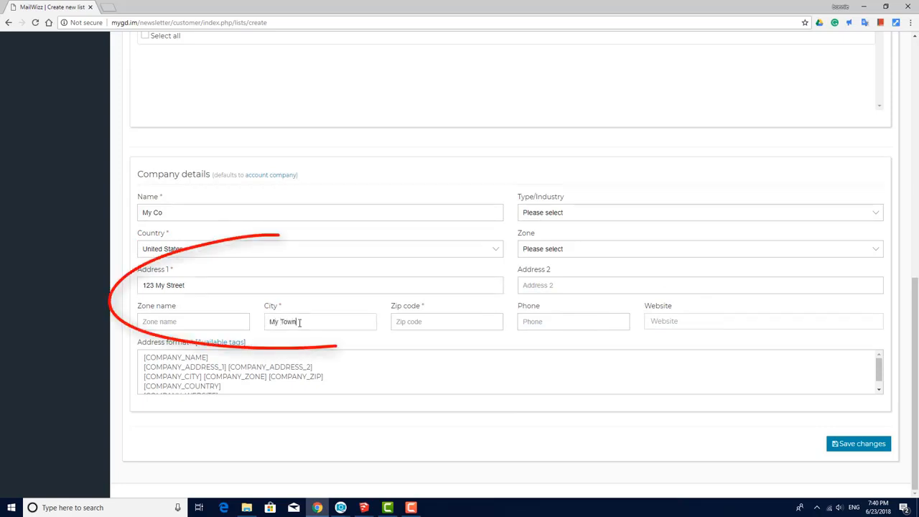
click(409, 325)
text(12345)
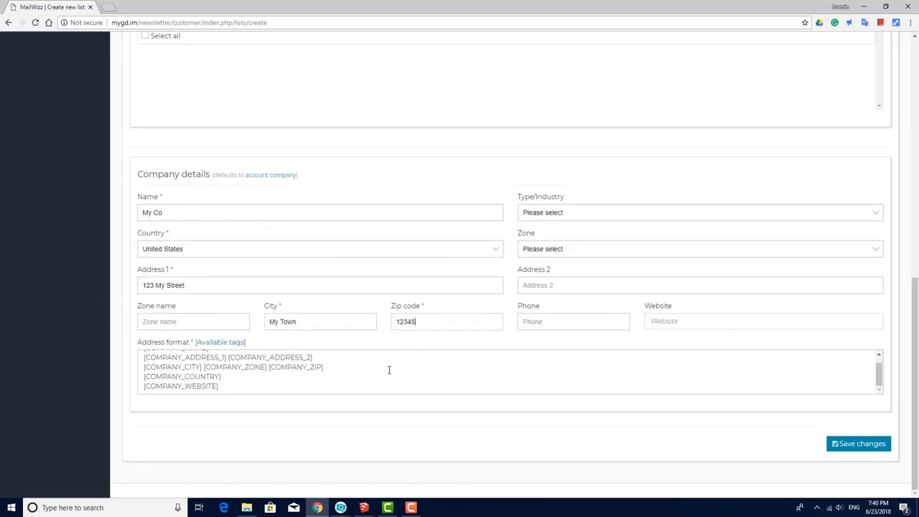
Step: Check the available tags for the address format and save the new list
click(220, 344)
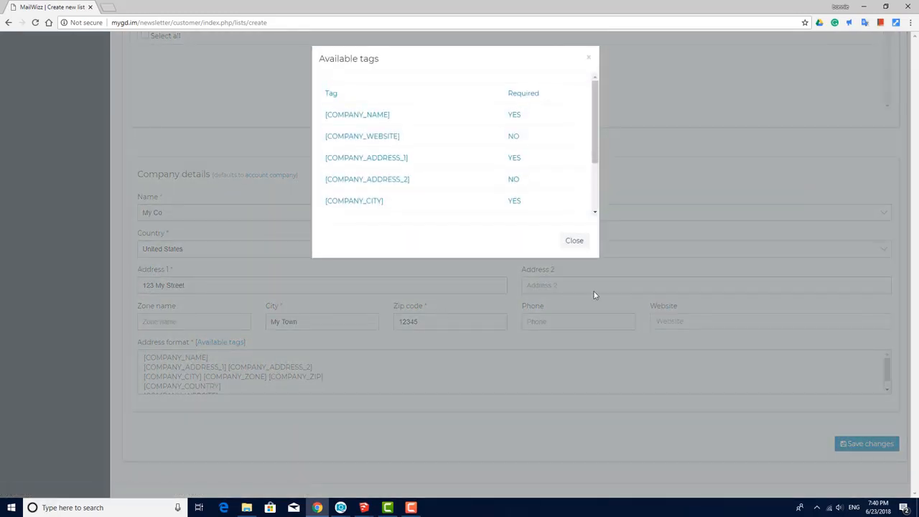
click(576, 244)
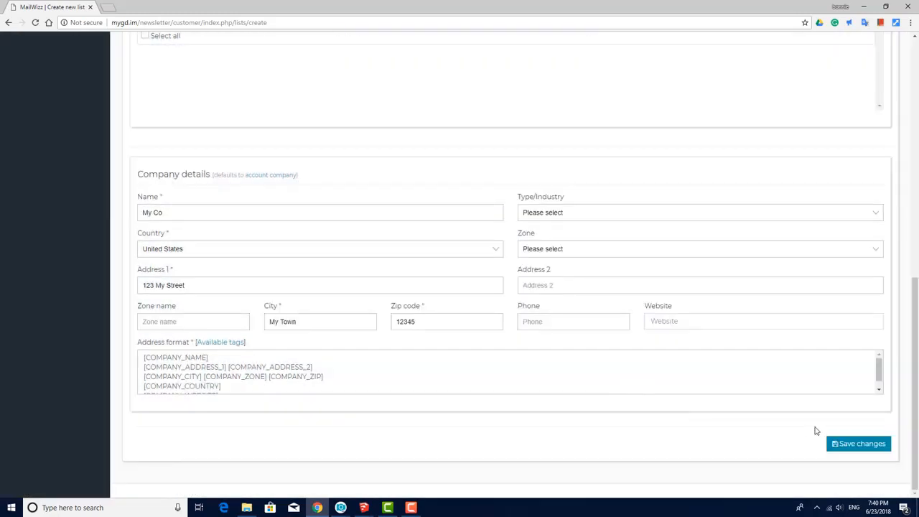
click(851, 445)
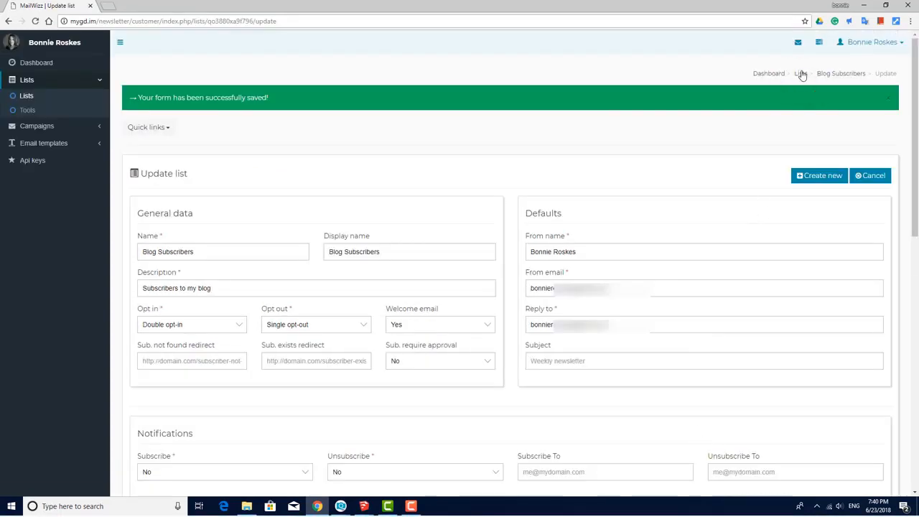
Step: Go to the overview of all lists and look at its column display options
click(801, 74)
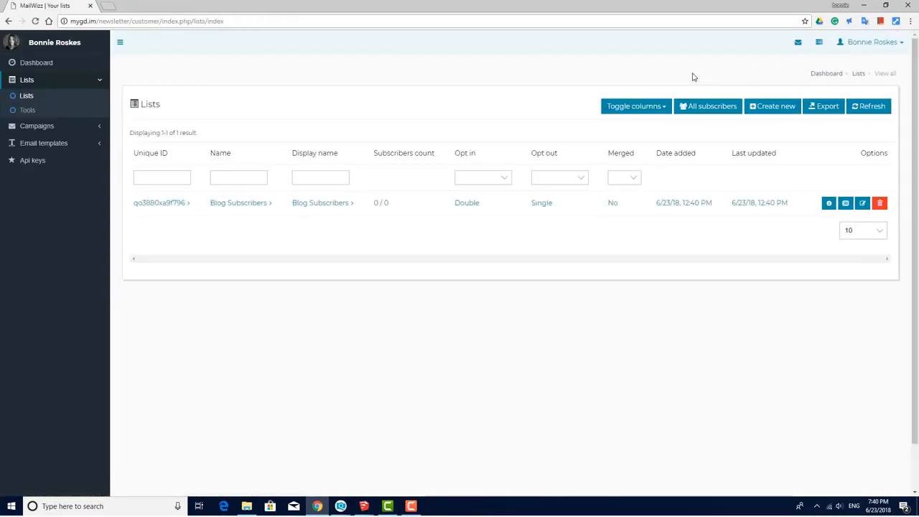
click(647, 106)
mouse_move(688, 155)
mouse_down()
mouse_move(691, 179)
mouse_move(690, 149)
mouse_up()
click(690, 70)
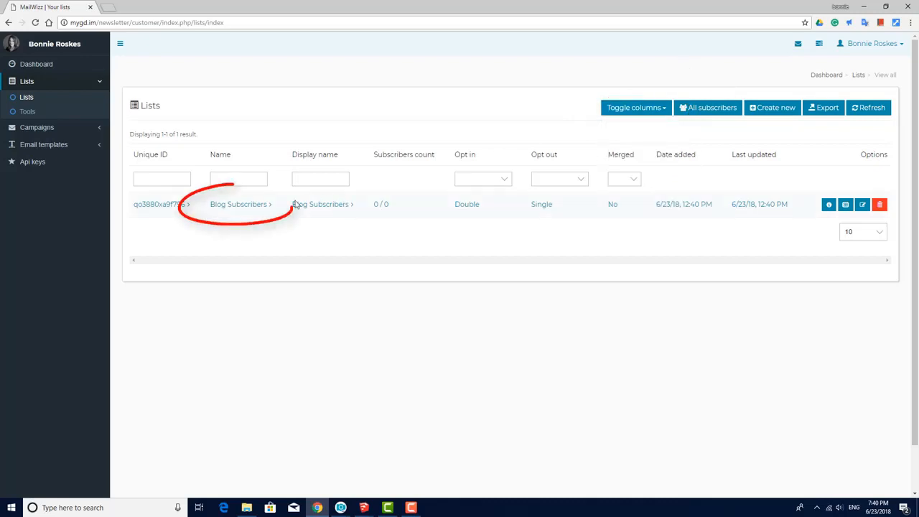
Step: Examine the Blog Subscribers list's overview and its update form, leaving the form without changes
click(248, 206)
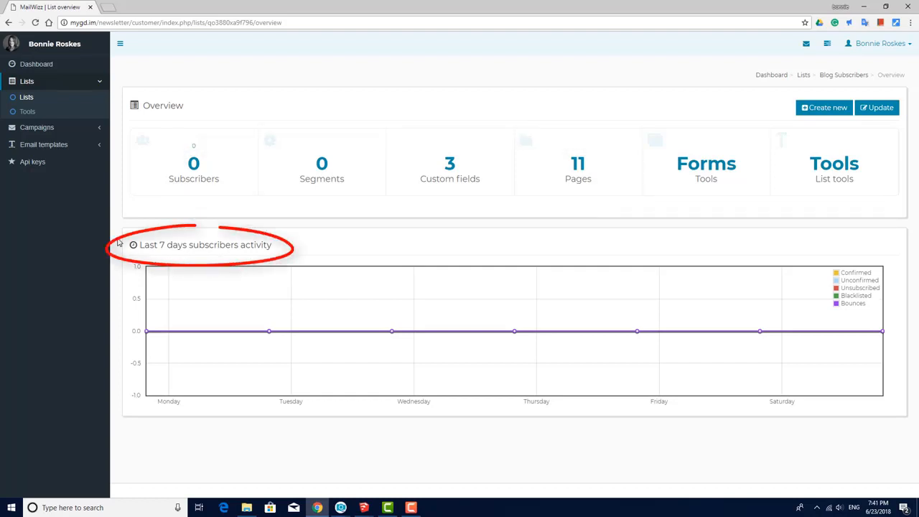
click(803, 76)
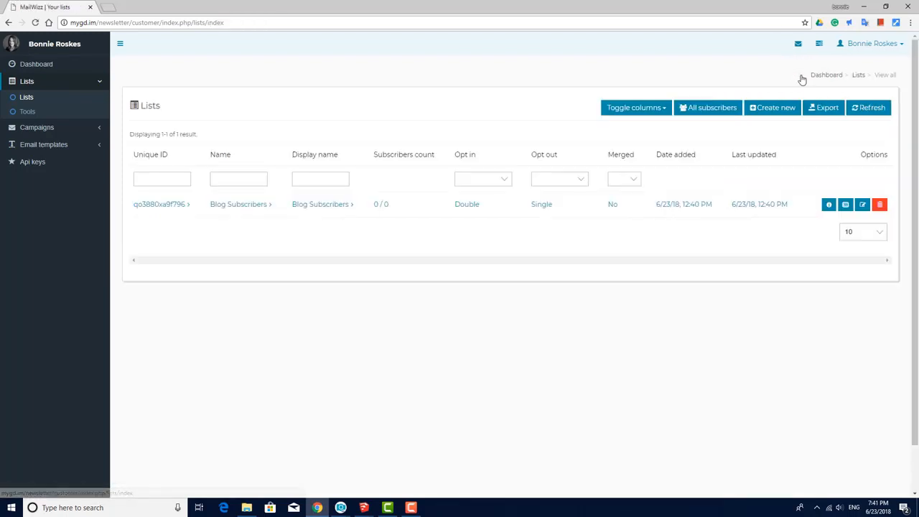
click(862, 207)
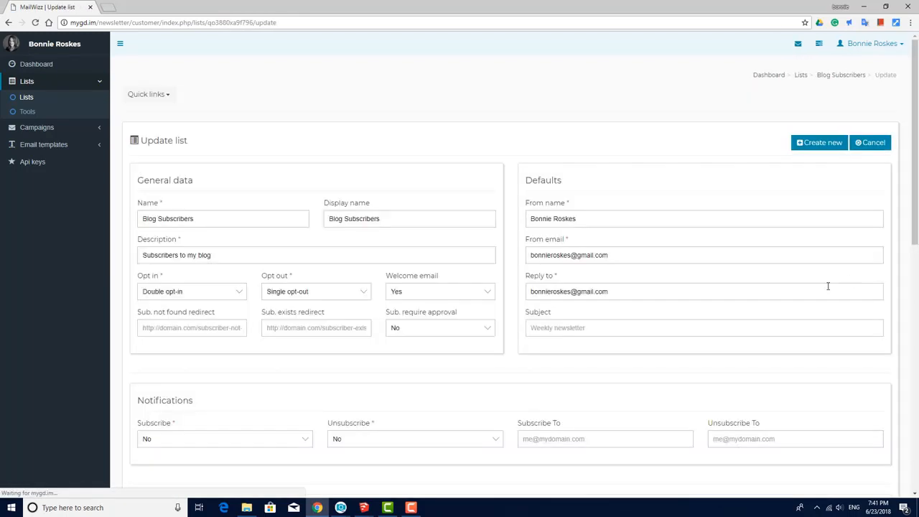
click(871, 141)
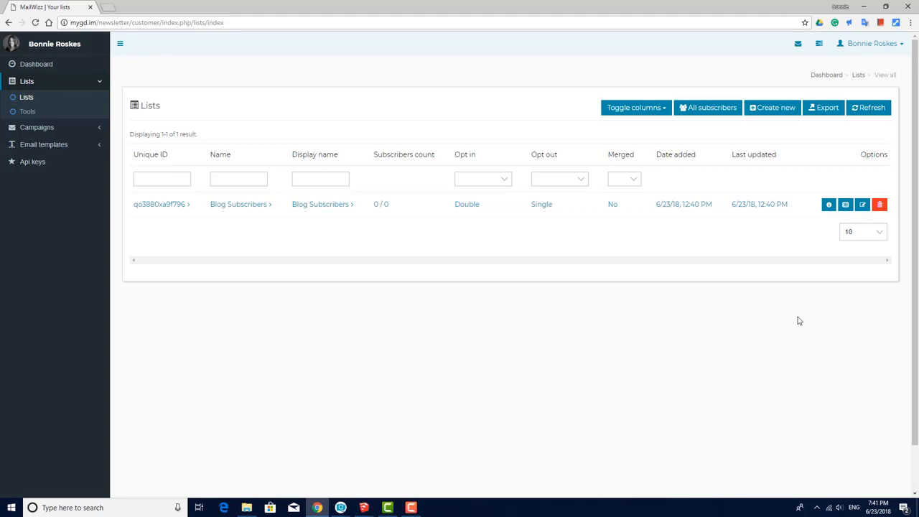
Step: Copy the Blog Subscribers list and set both the copy's name and display name to Purchasers
click(845, 204)
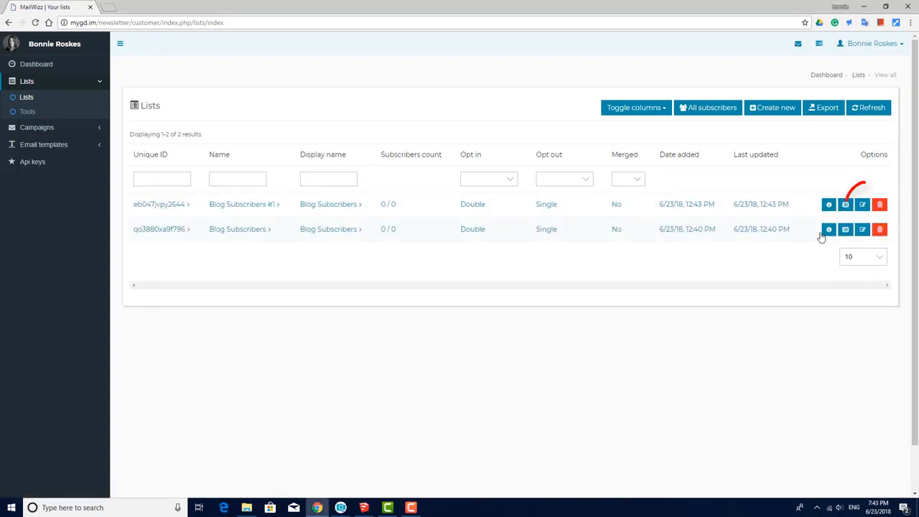
click(863, 204)
key(ctrl+a)
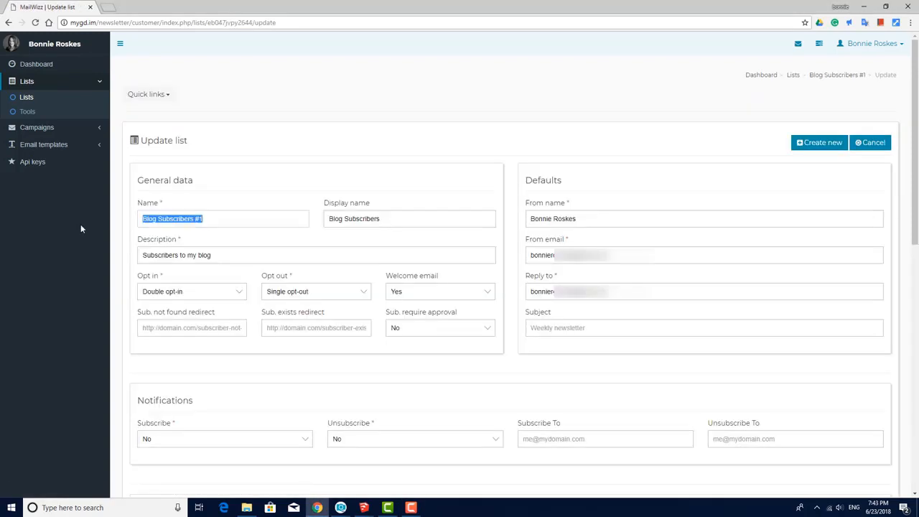
text(Purchasers)
key(Tab)
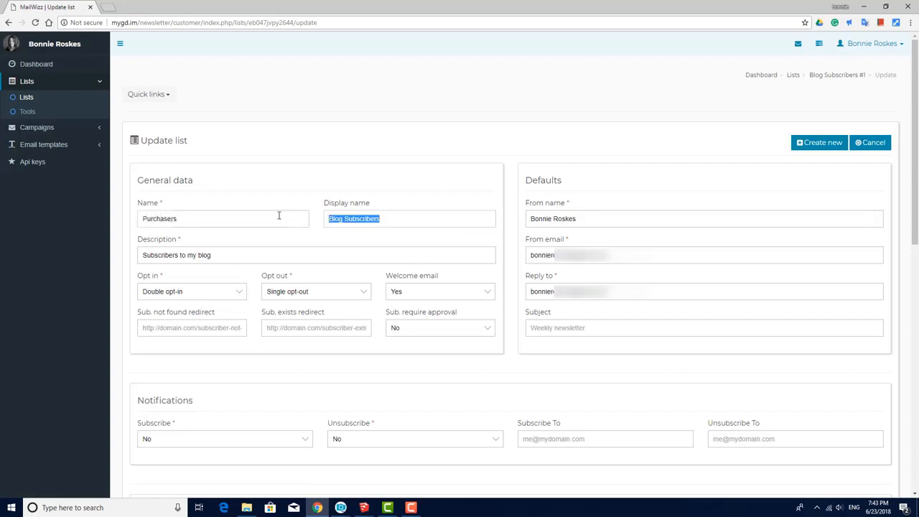
text(Purchasers)
key(Tab)
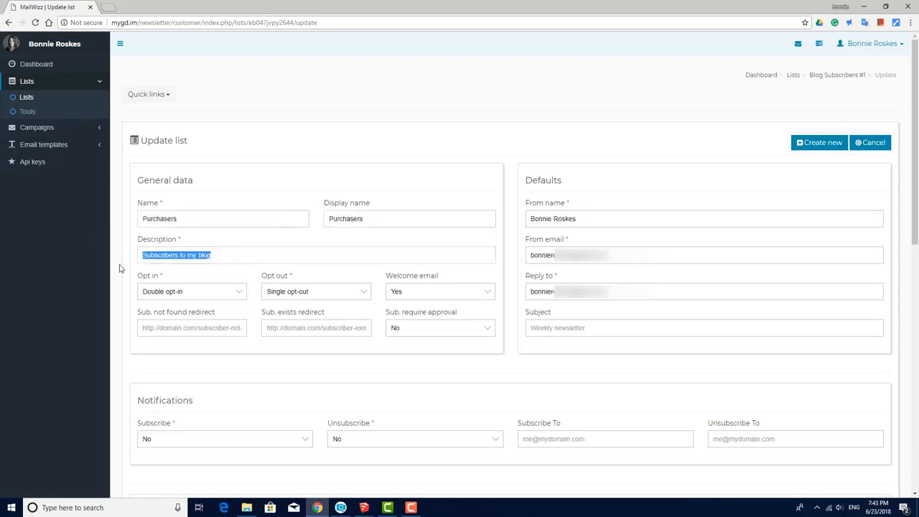
Step: Set the Purchasers list's description to "Customers from my online store" and save the changes
text(Customers from my online store)
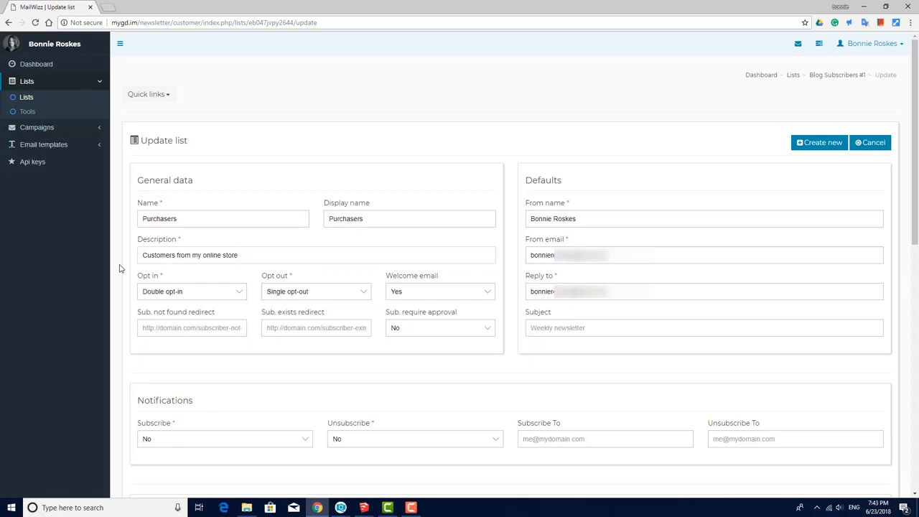
scroll(436, 369, down, 10)
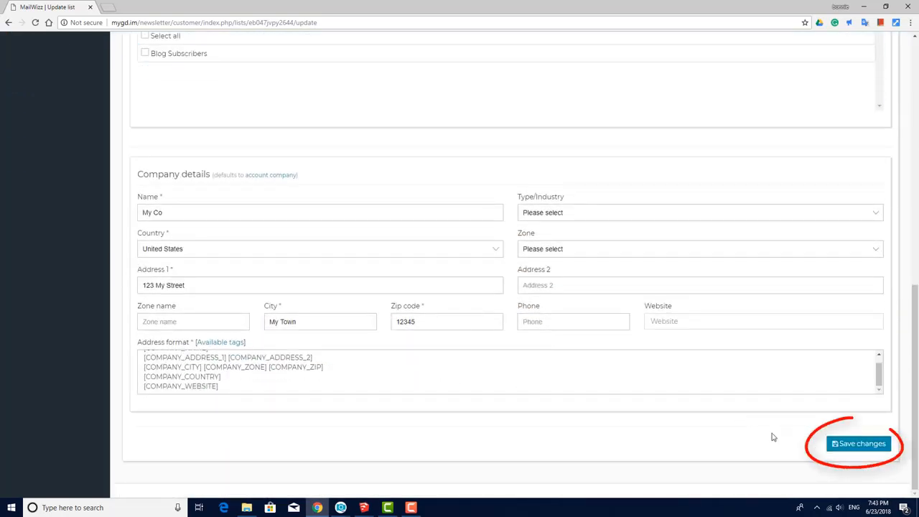
click(859, 443)
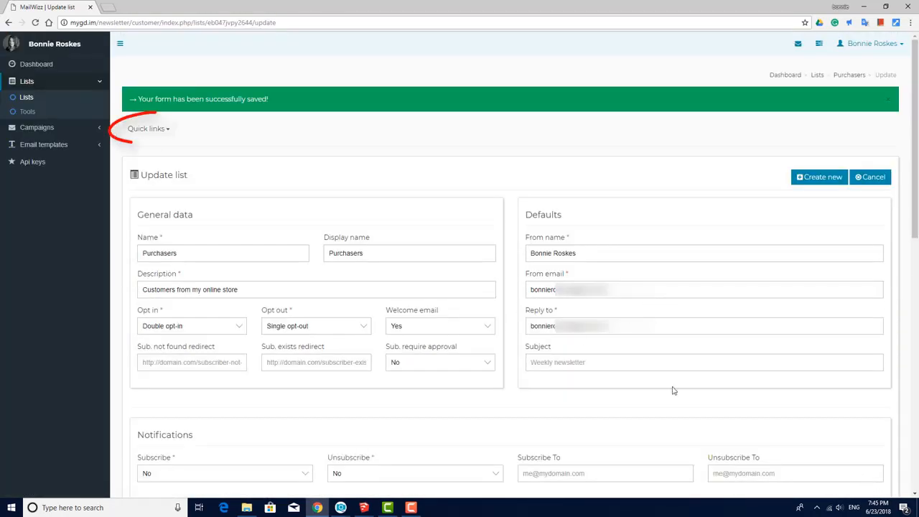
Step: Return to all lists and open the subscribers page of the Purchasers list
click(170, 129)
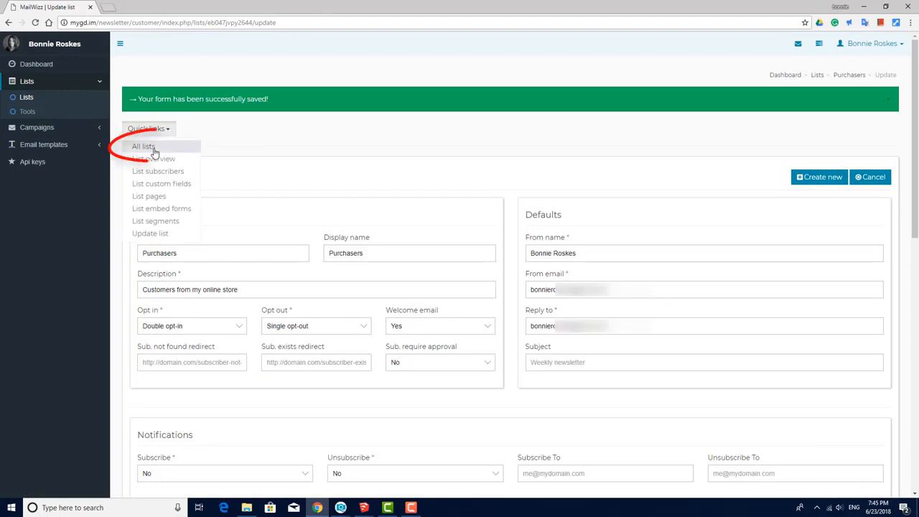
click(143, 145)
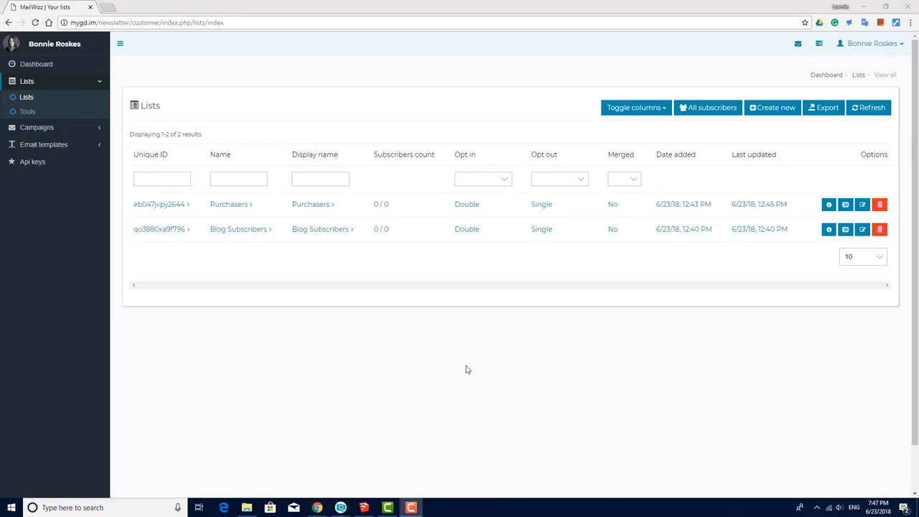
click(231, 209)
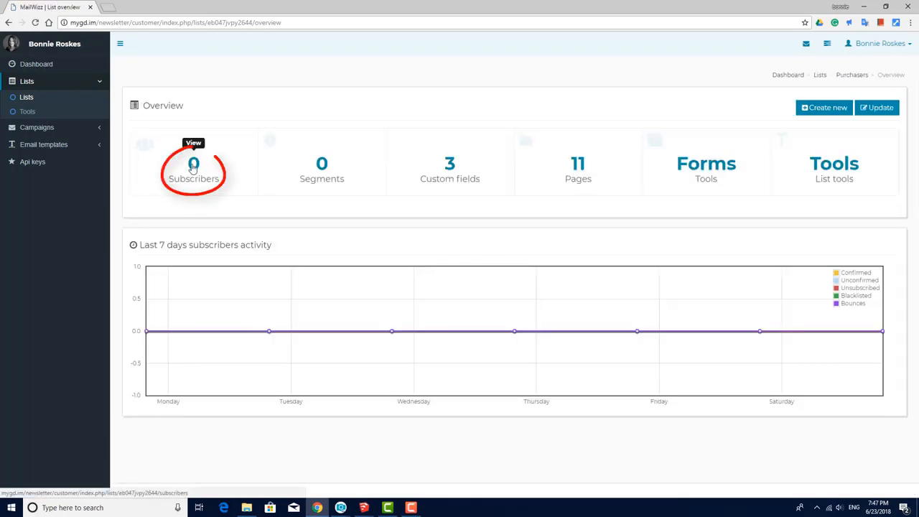
click(193, 165)
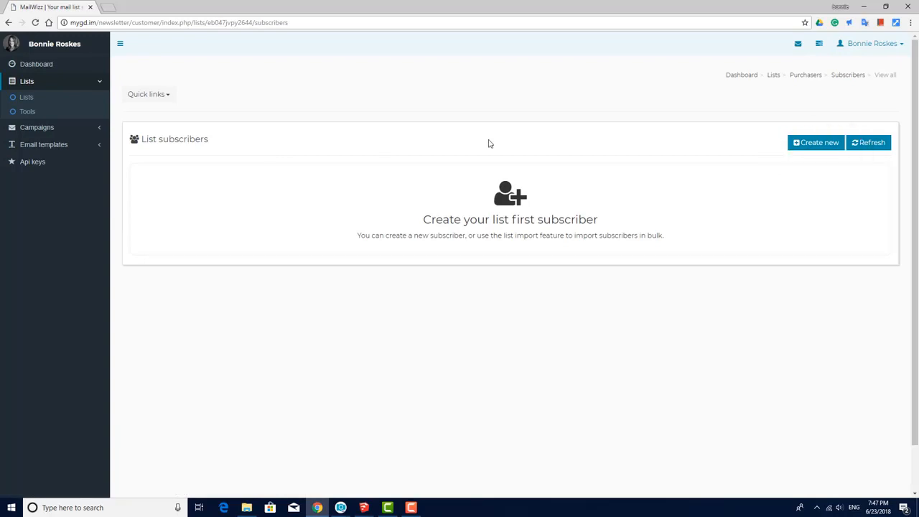
Step: Start a new subscriber in the Purchasers list and fill in the subscriber's email, first name and last name
click(811, 144)
text(john)
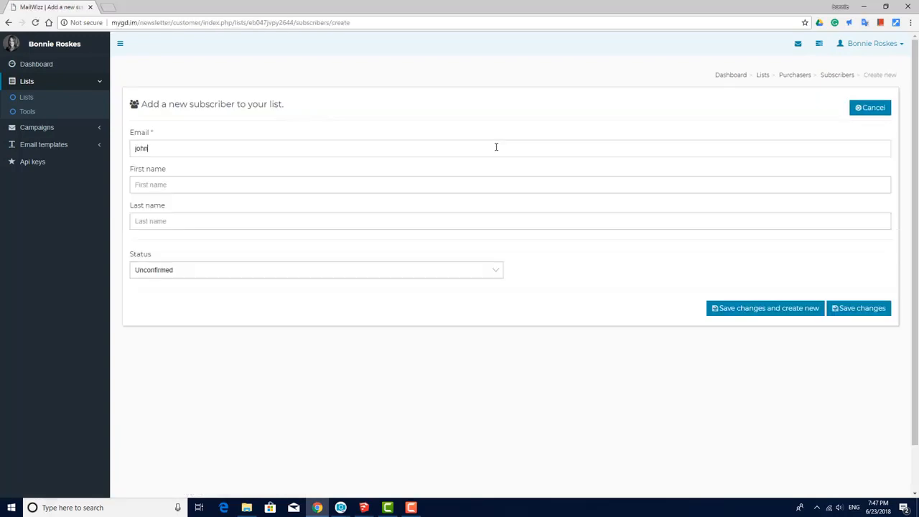
text(@123.com)
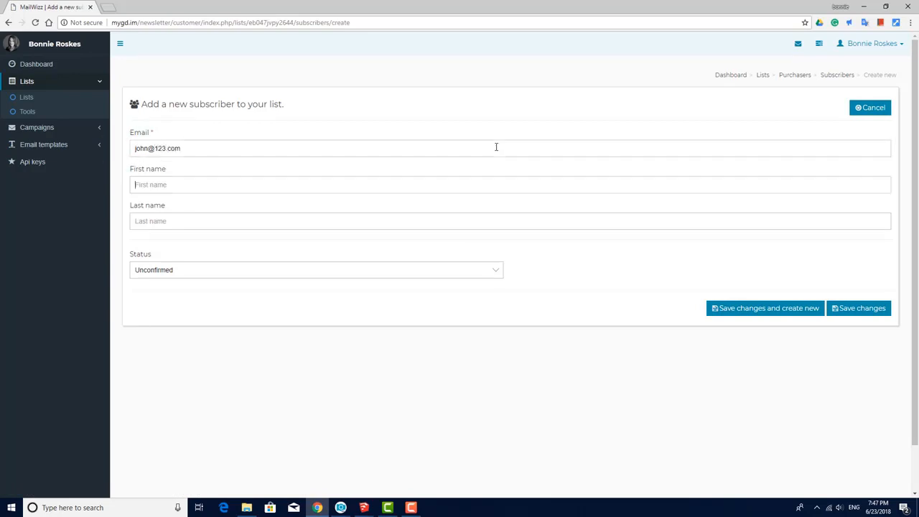
key(Tab)
text(John)
key(Tab)
text(Smith)
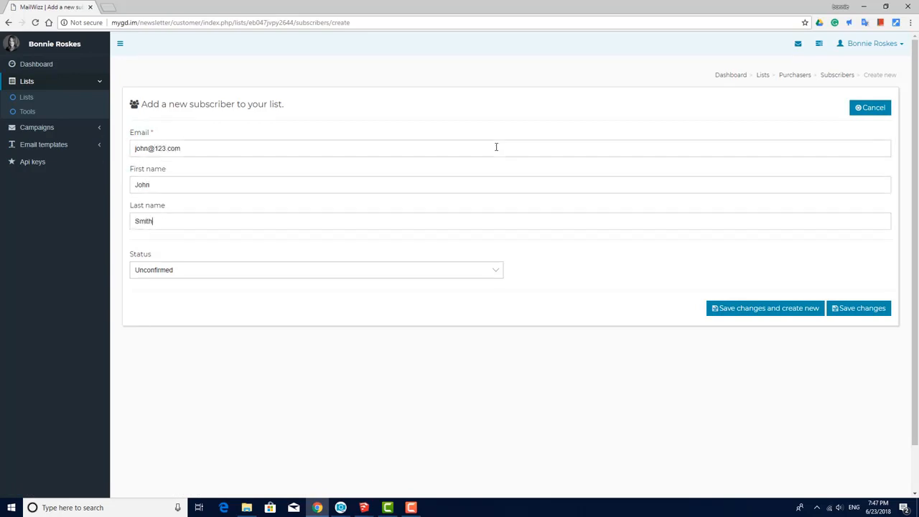
Step: Set the subscriber's status to Confirmed and save the entry, continuing to another blank subscriber form
click(464, 269)
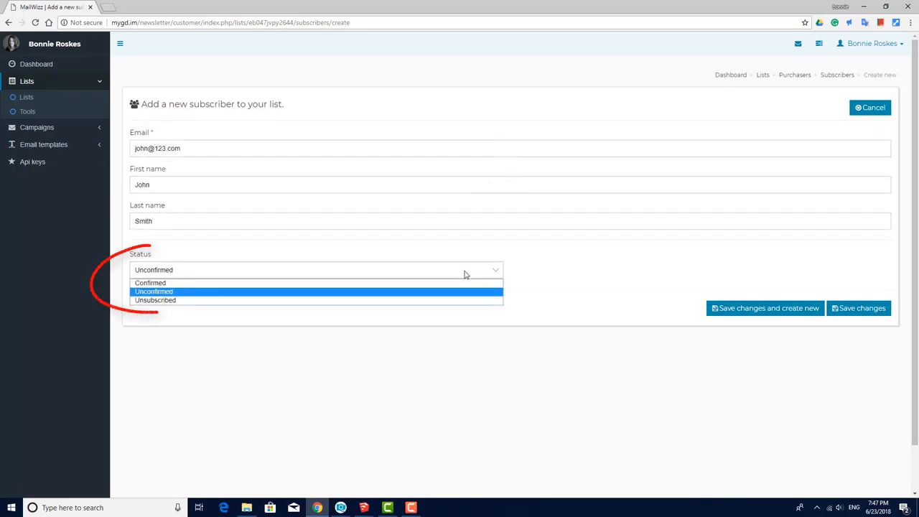
click(308, 283)
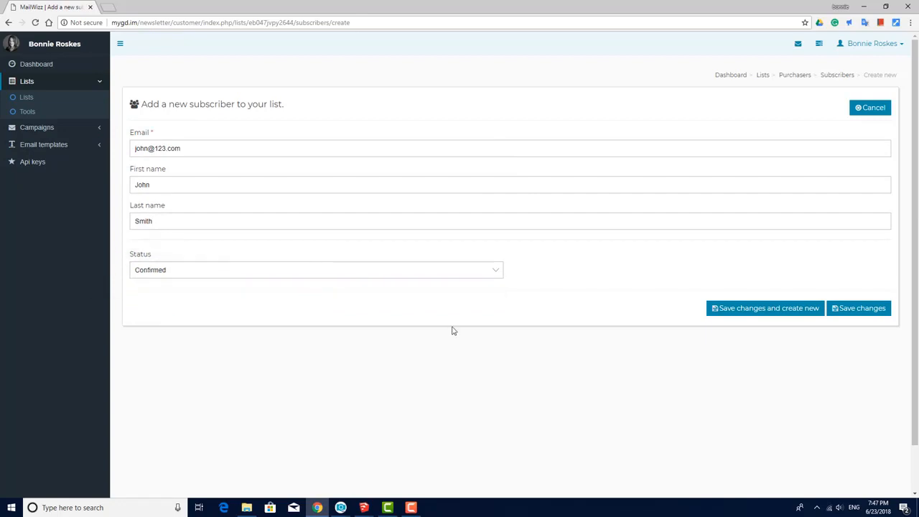
click(734, 312)
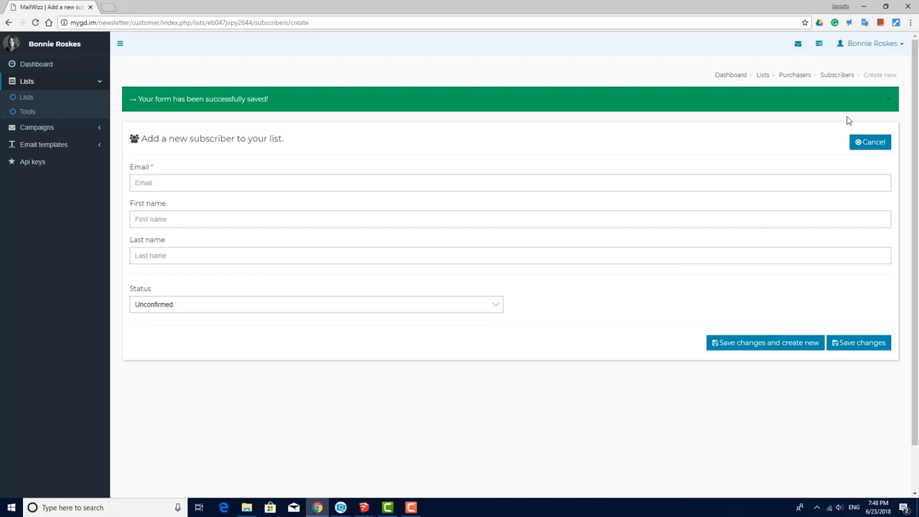
Step: Return to the Purchasers list's subscribers and show the actions available for the added subscriber
click(838, 75)
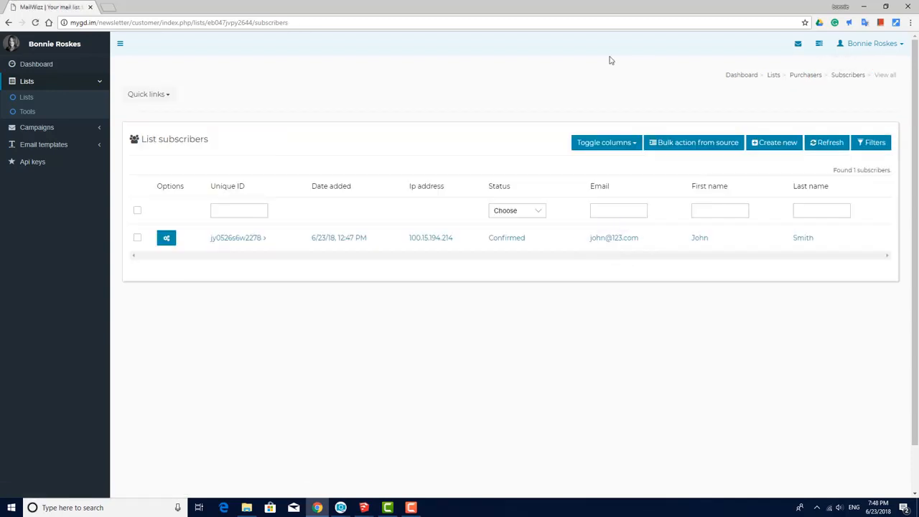
click(168, 241)
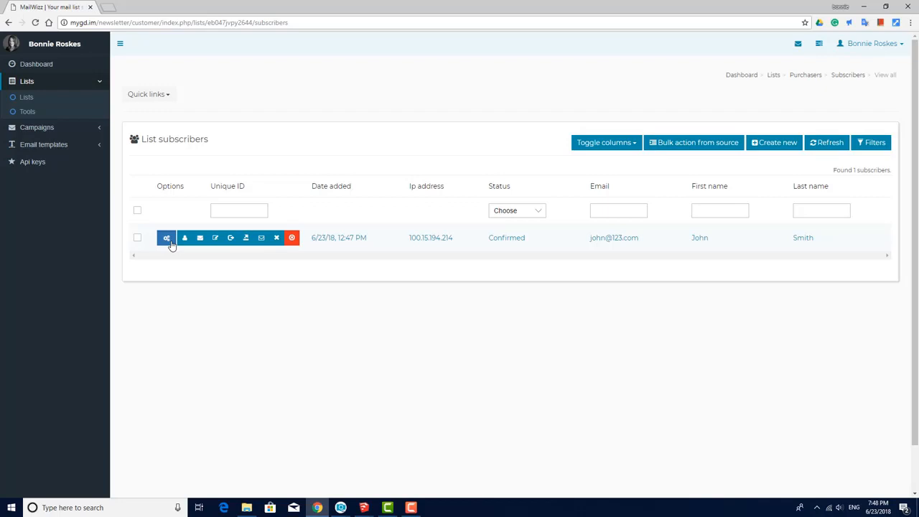
Step: Go back to all lists and view the list tools of the Purchasers list
click(772, 76)
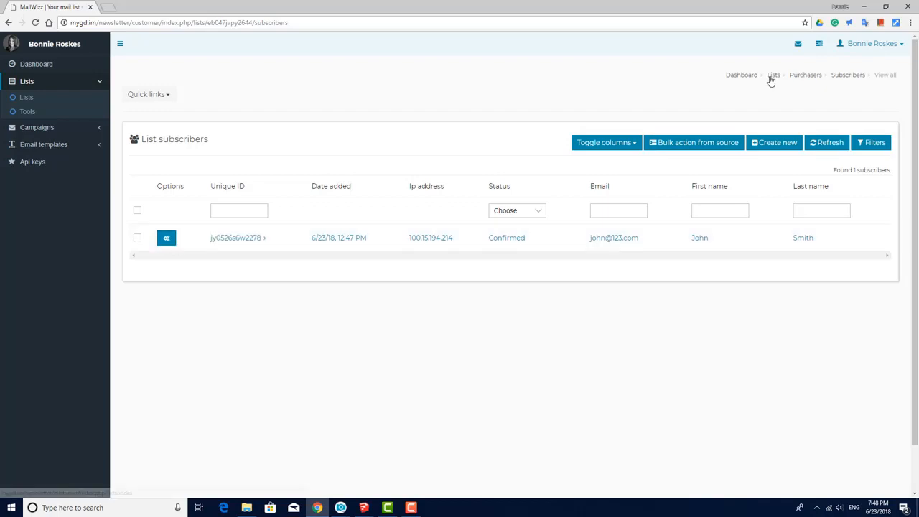
click(240, 206)
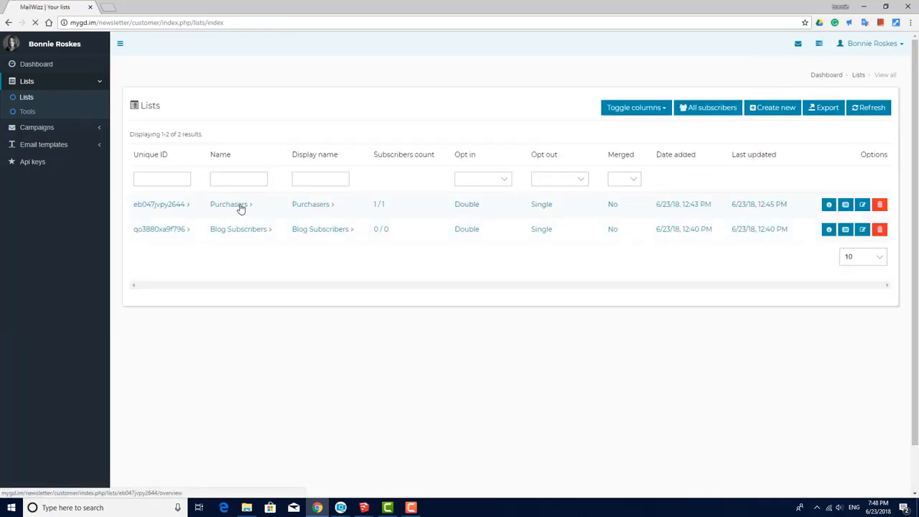
click(834, 165)
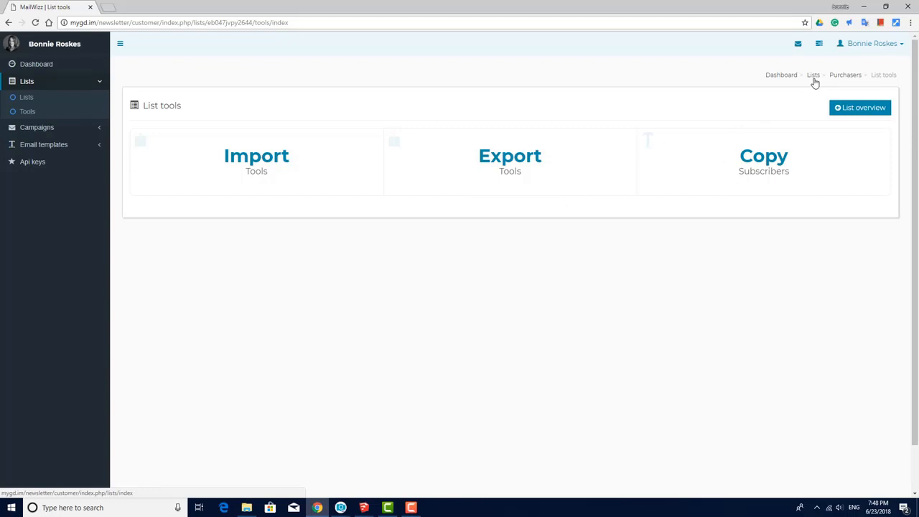
Step: Return to all lists, open the Purchasers list's custom fields and review the existing fields
click(813, 76)
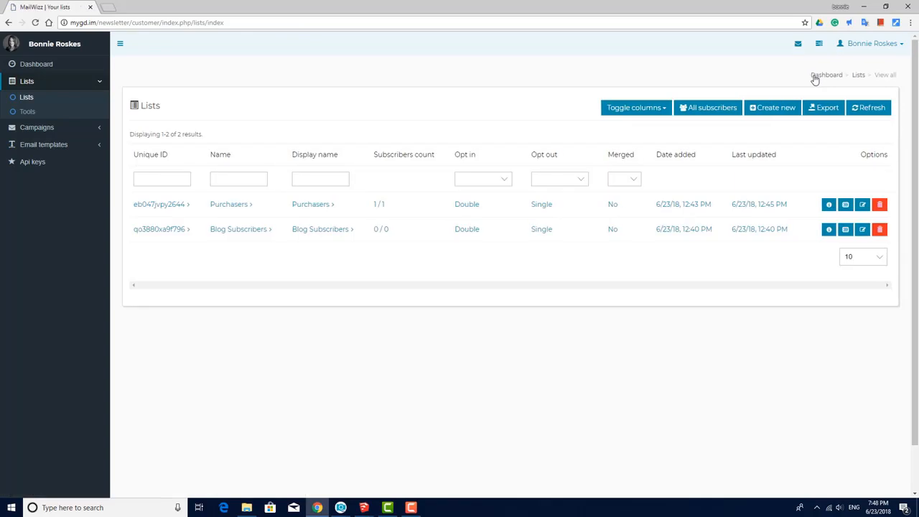
click(218, 207)
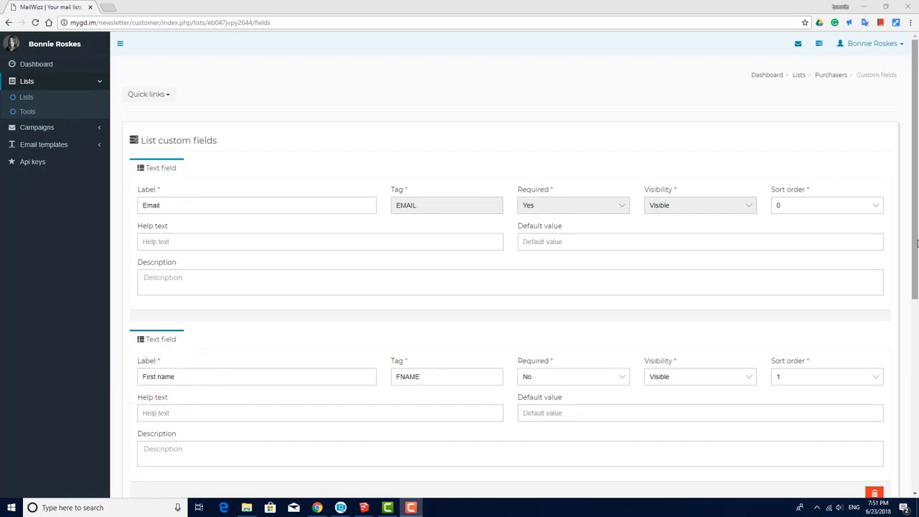
drag(916, 242, 915, 454)
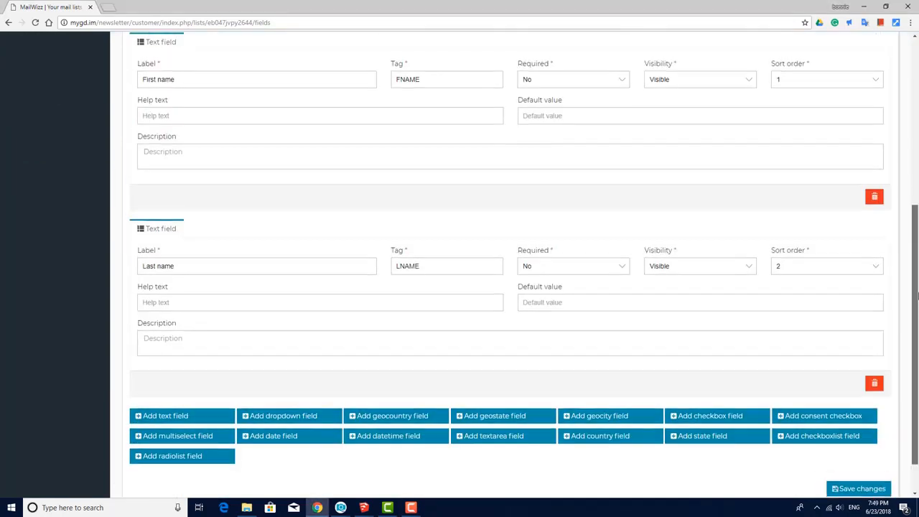
drag(916, 295, 915, 126)
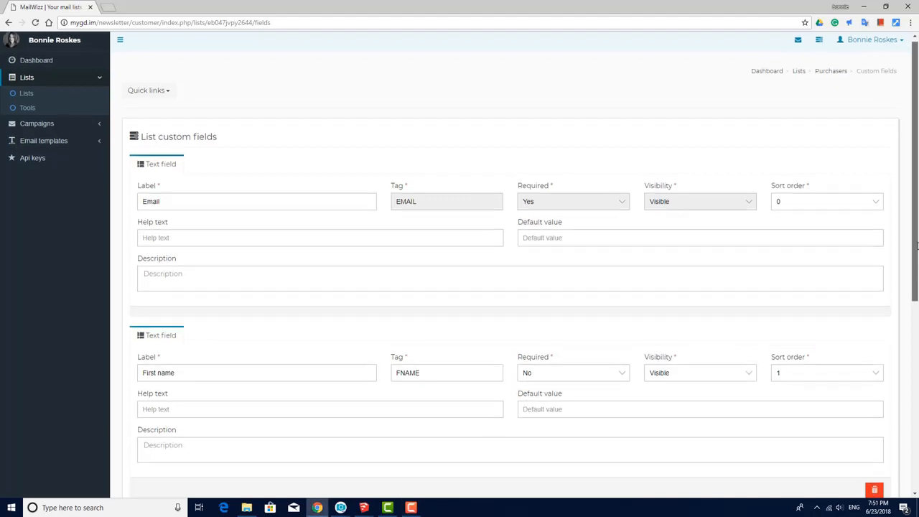
Step: Add a country field to the Purchasers list with the label "Country" and the tag COUNTRY
scroll(915, 237, down, 3)
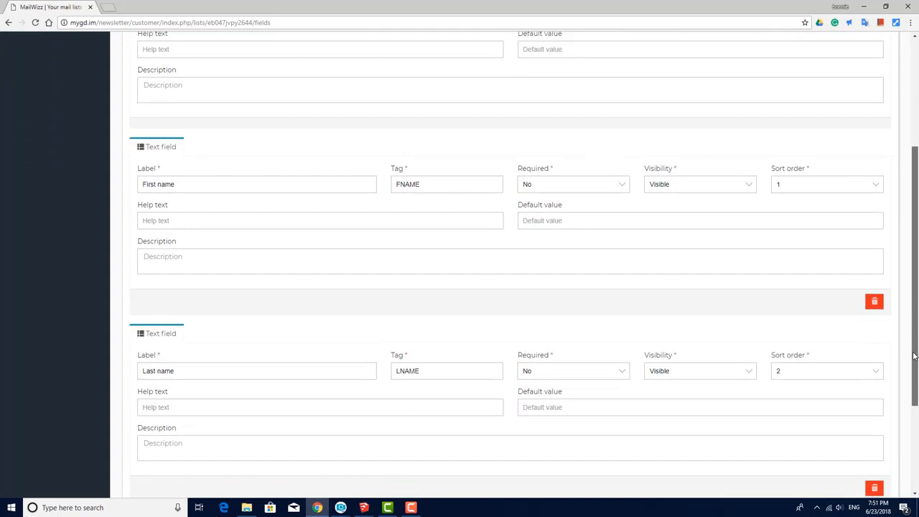
drag(915, 356, 916, 453)
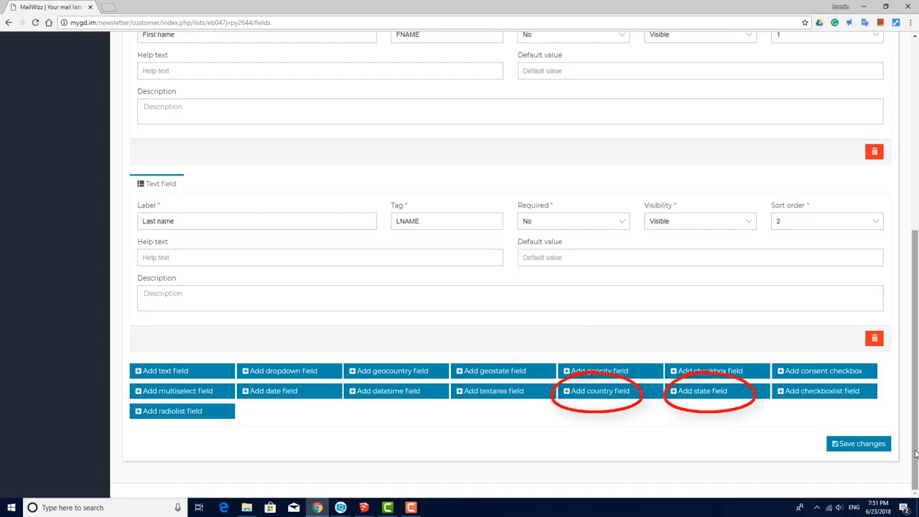
click(600, 391)
scroll(625, 380, down, 3)
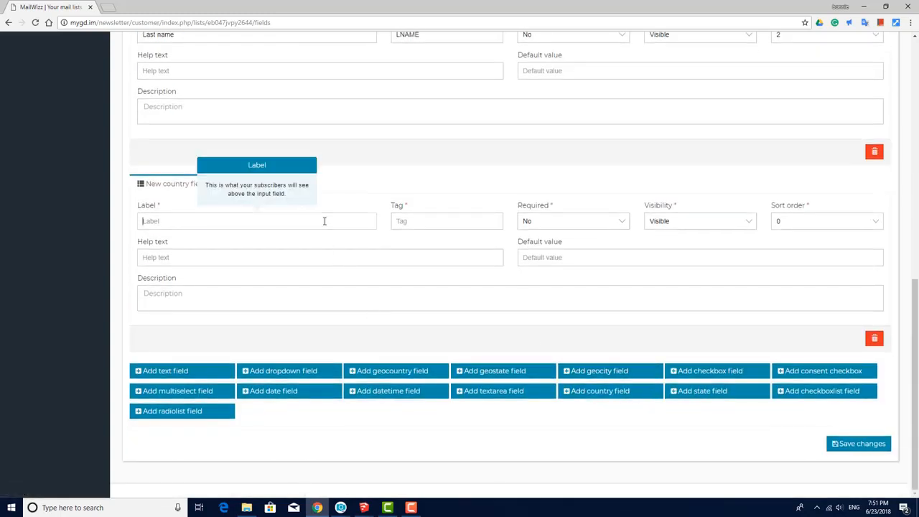
text(Country)
click(485, 220)
text(COUNTRY)
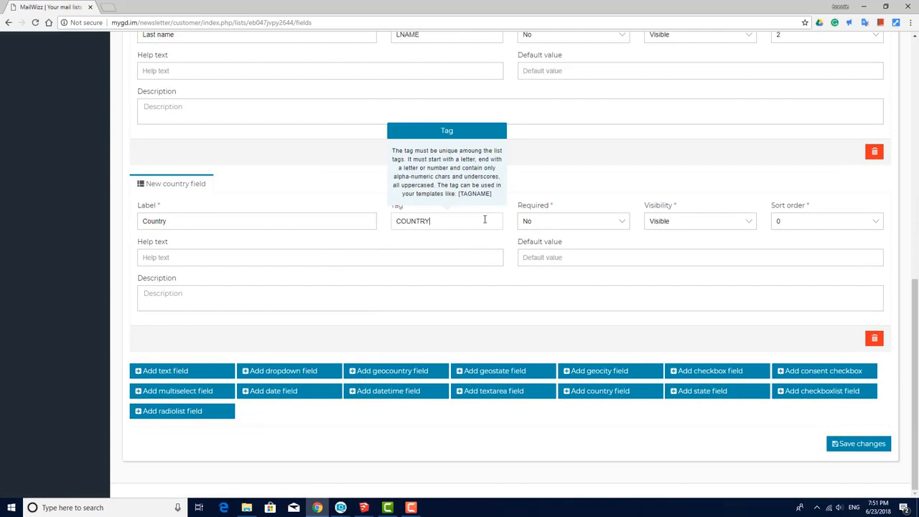
Step: Make the Country field required and set its sort order to 4
click(595, 222)
click(581, 234)
click(786, 221)
scroll(819, 304, down, 10)
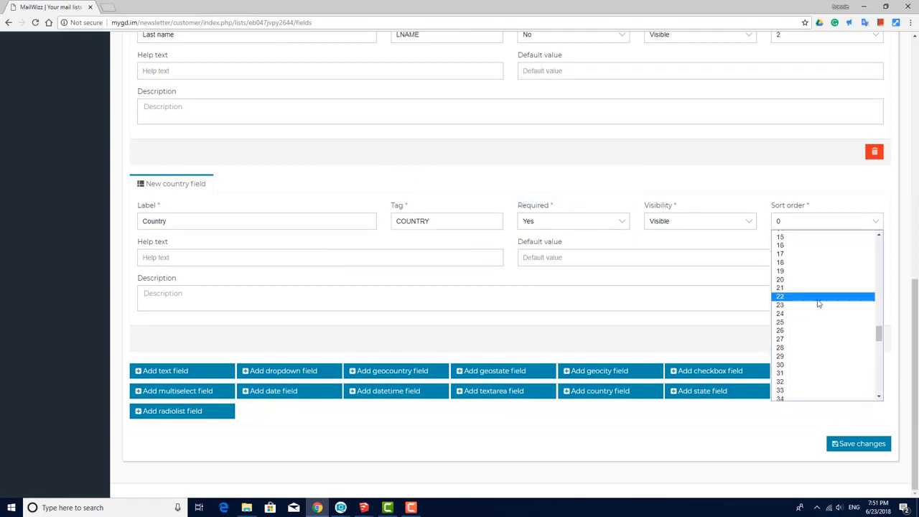
scroll(817, 288, up, 10)
click(811, 271)
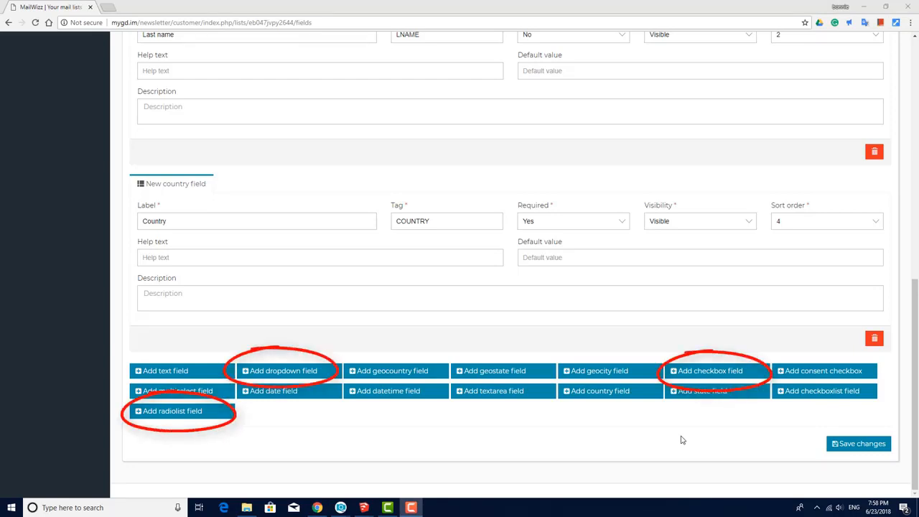
Step: Add a multiselect field with the label "What is your industry?" and the tag INDUSTRY
click(192, 395)
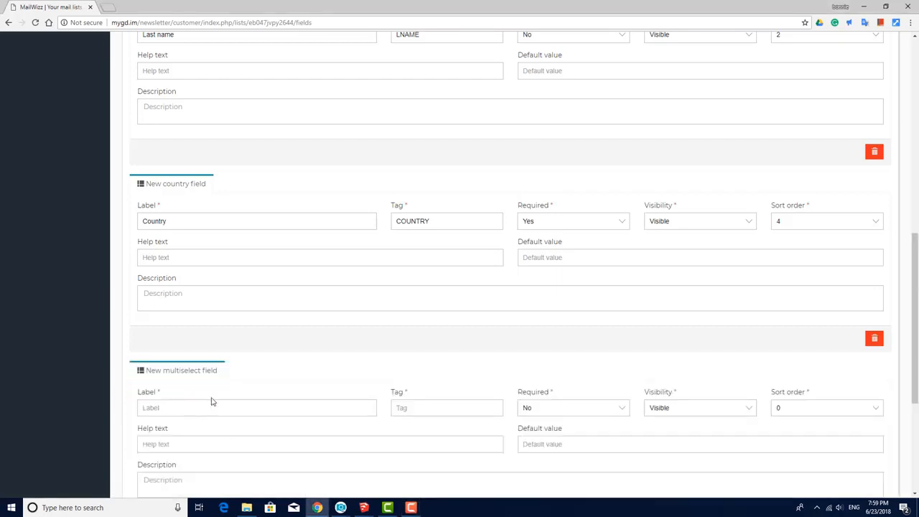
scroll(211, 402, down, 3)
click(218, 218)
text(What is )
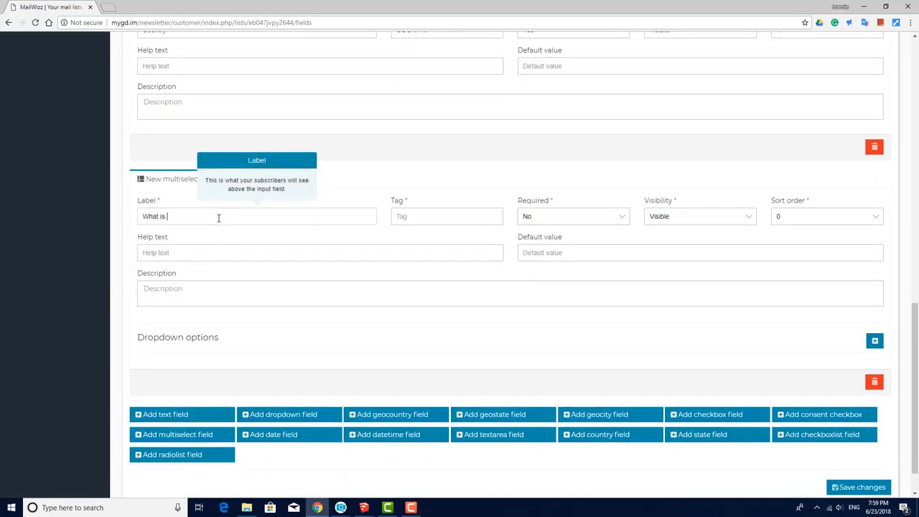
text(your industry?)
key(Tab)
text(INDUSTRY)
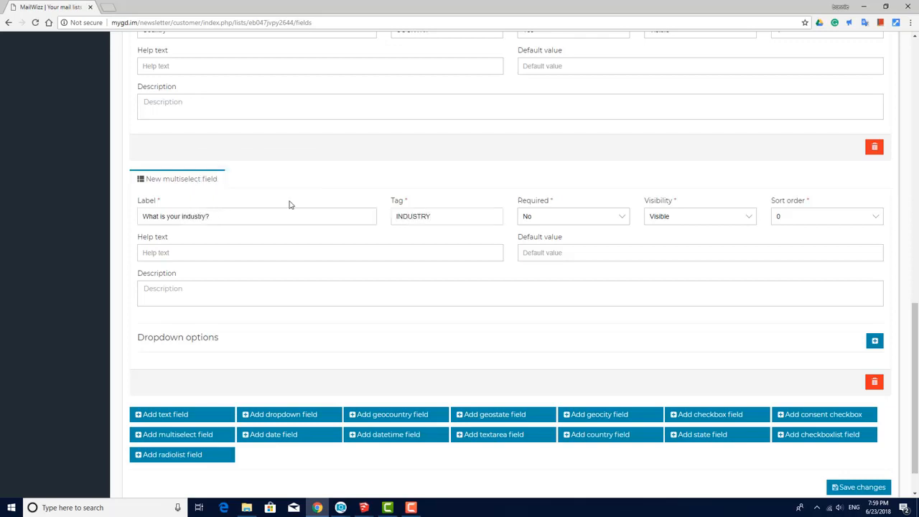
Step: Set the industry field's sort order to 5
click(879, 218)
scroll(788, 341, down, 2)
scroll(788, 341, down, 1)
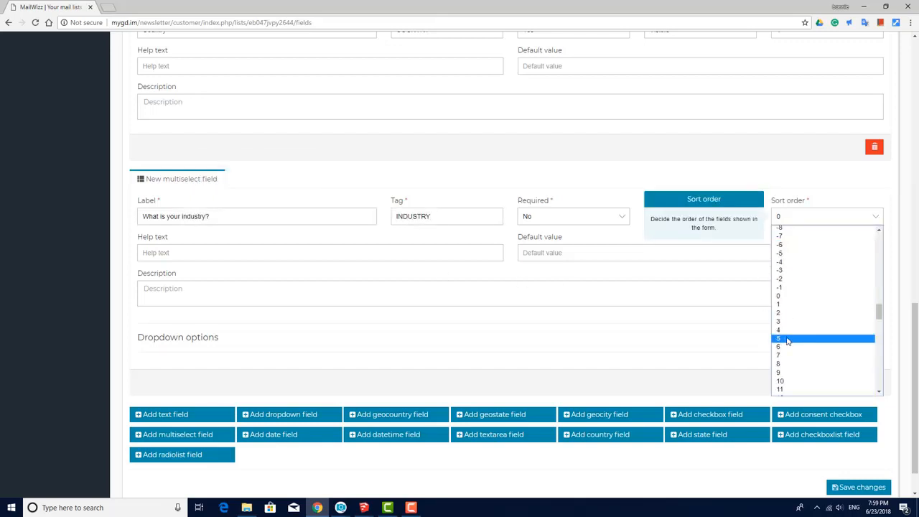
click(788, 341)
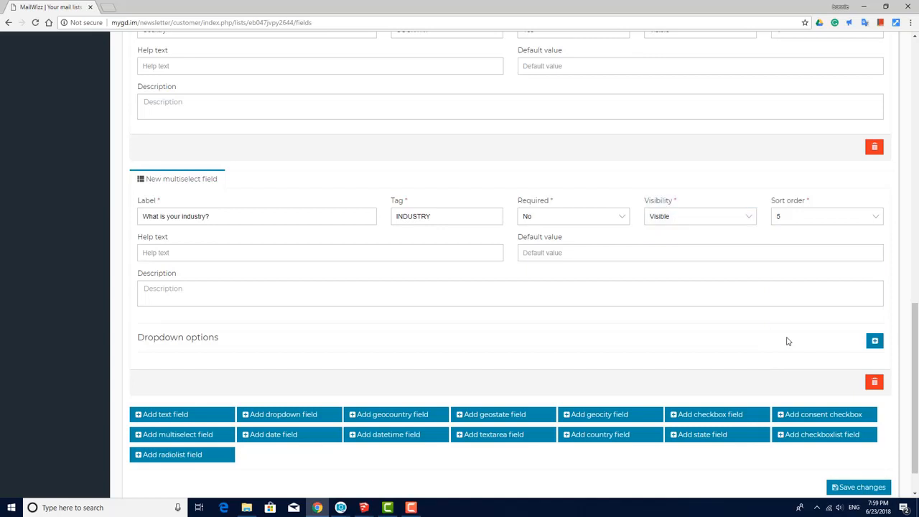
Step: Add two dropdown options to the industry field: IT with value 1 and Engineering with value 2
click(875, 341)
scroll(674, 333, down, 1)
click(269, 333)
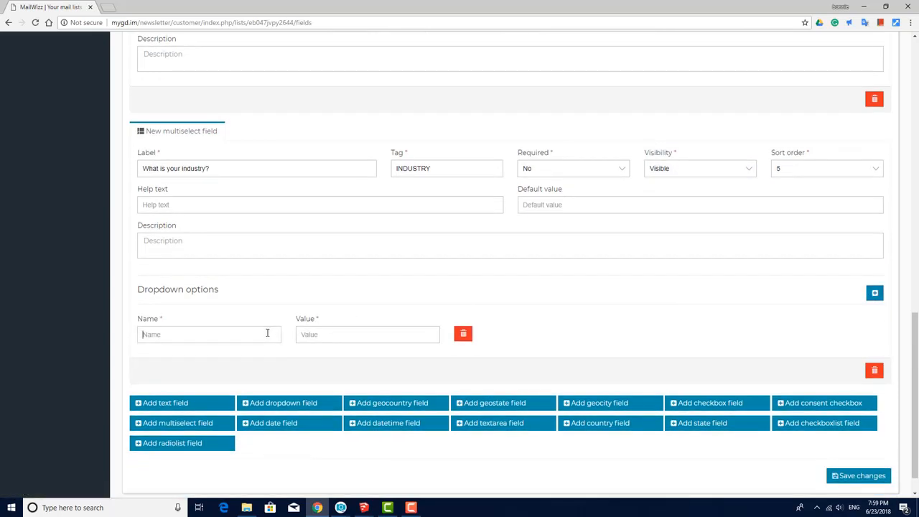
text(IT)
click(372, 334)
text(1)
click(874, 292)
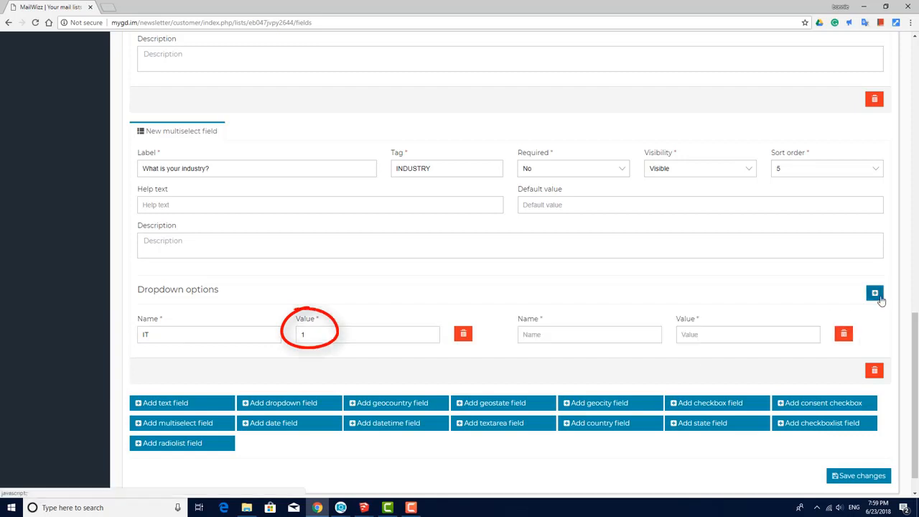
click(538, 334)
text(Engineering)
click(725, 335)
text(2)
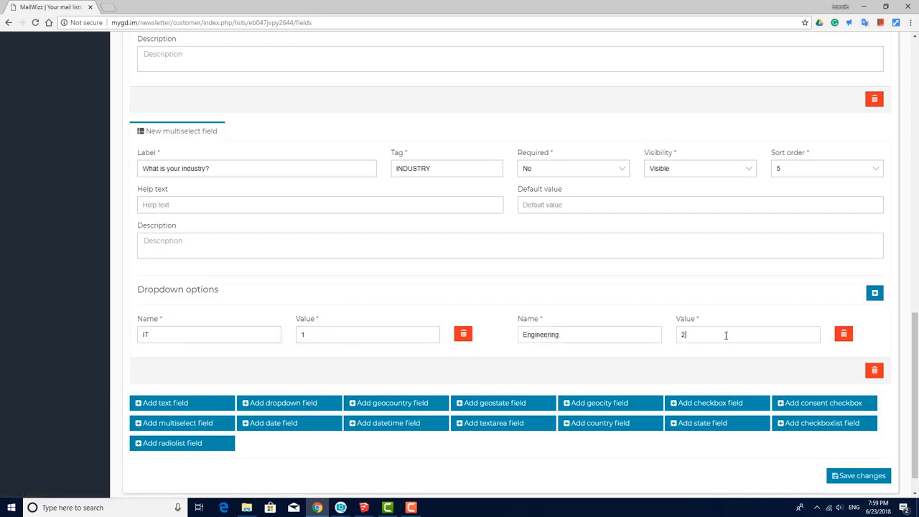
Step: Add two more industry options: Education with value 3 and Other with value 4
click(875, 292)
click(269, 371)
text(Education)
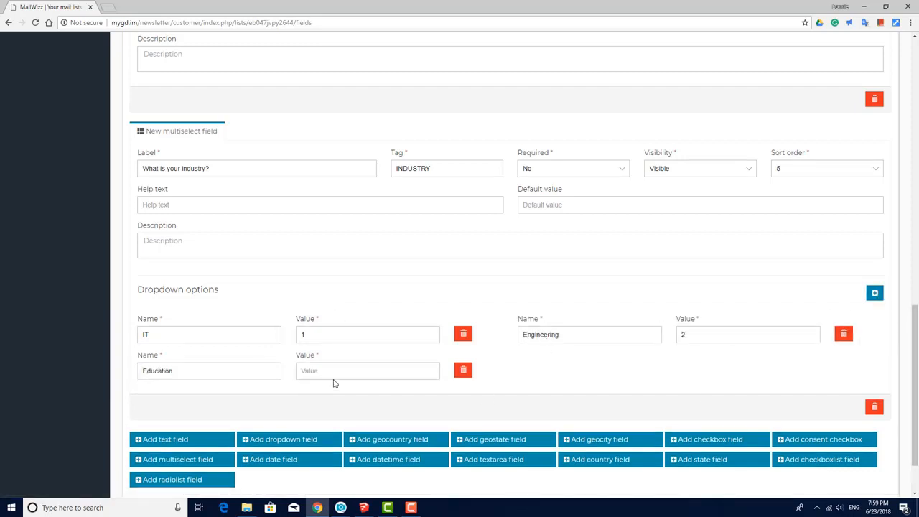
click(335, 379)
text(3)
click(875, 292)
click(625, 370)
text(Other)
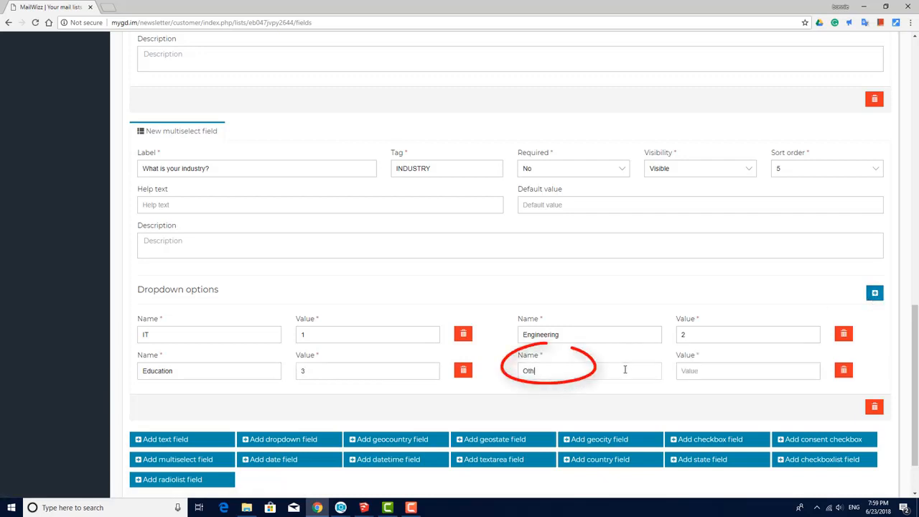
click(687, 370)
text(4)
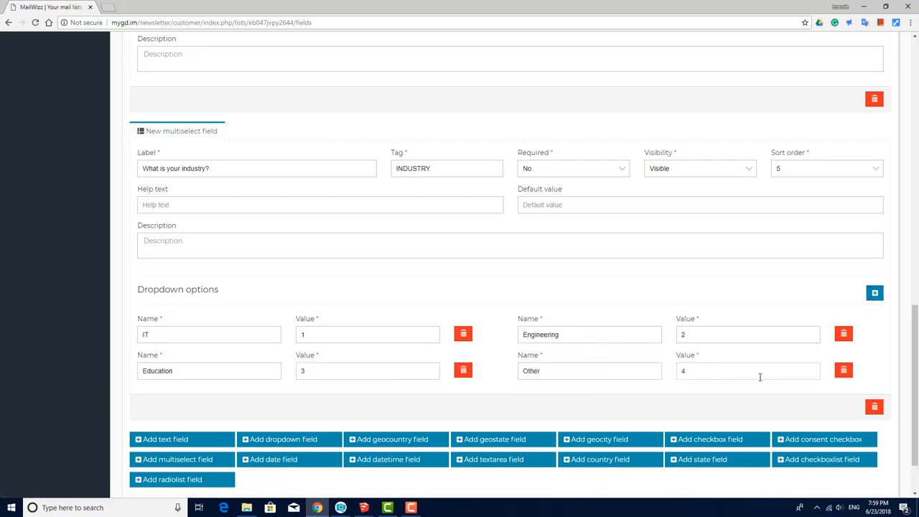
Step: Save the custom fields and return to the Purchasers list's overview
scroll(721, 390, down, 2)
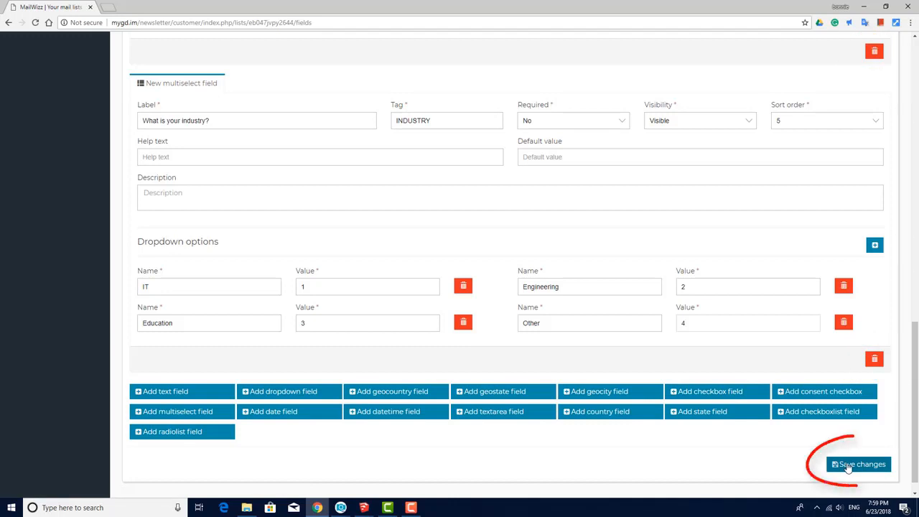
click(855, 465)
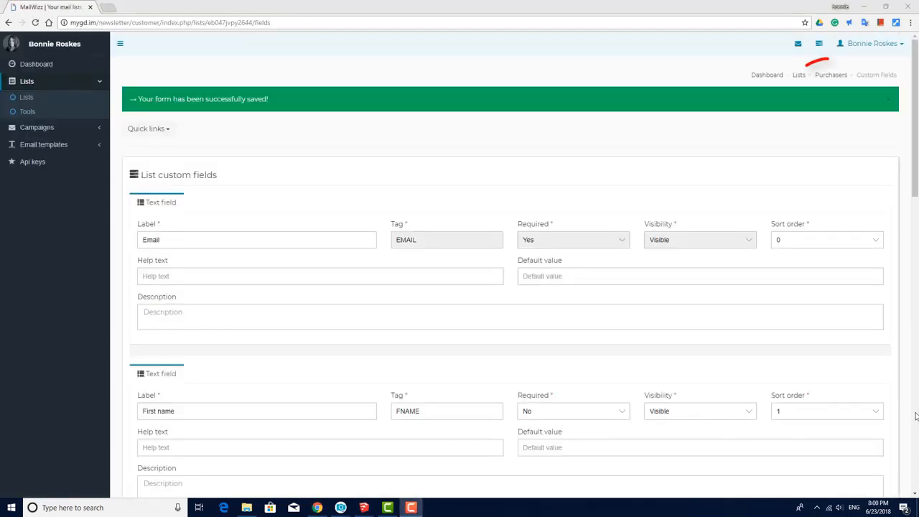
click(833, 75)
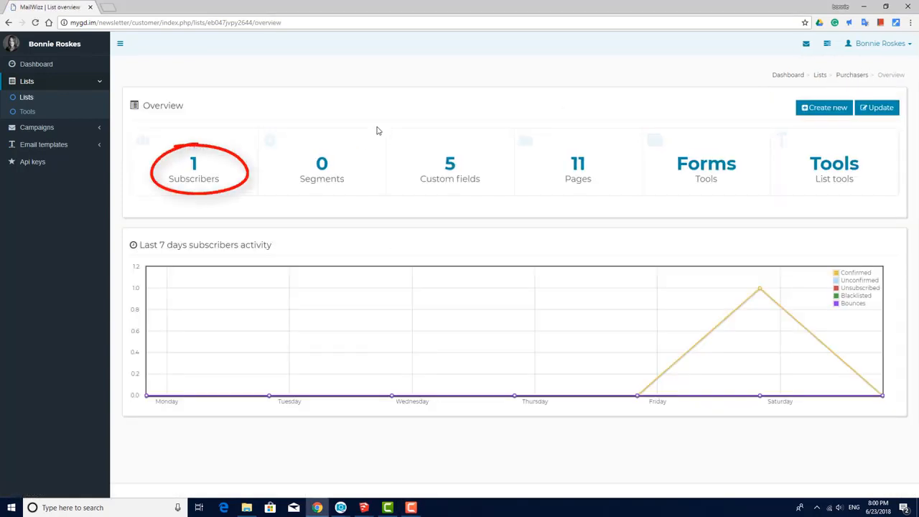
Step: Check the country and industry fields on the Purchasers list's new subscriber form, and cancel without adding anyone
click(192, 163)
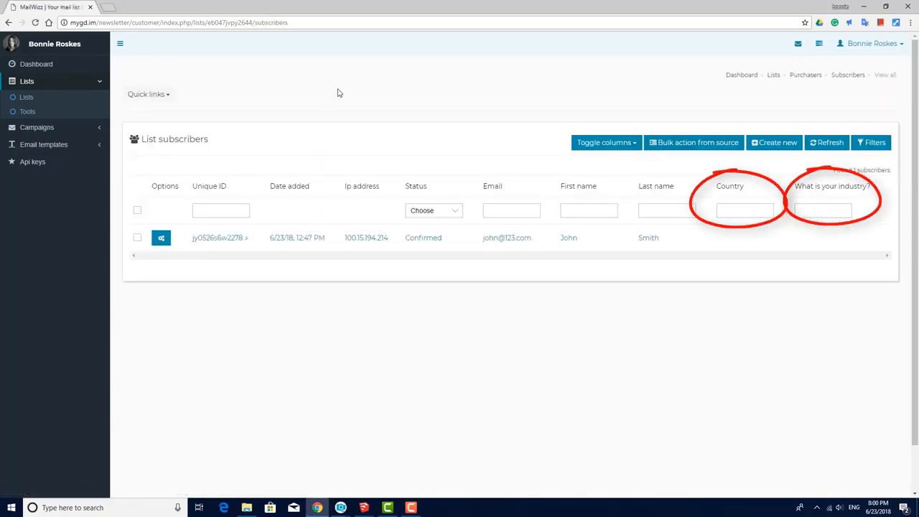
click(778, 143)
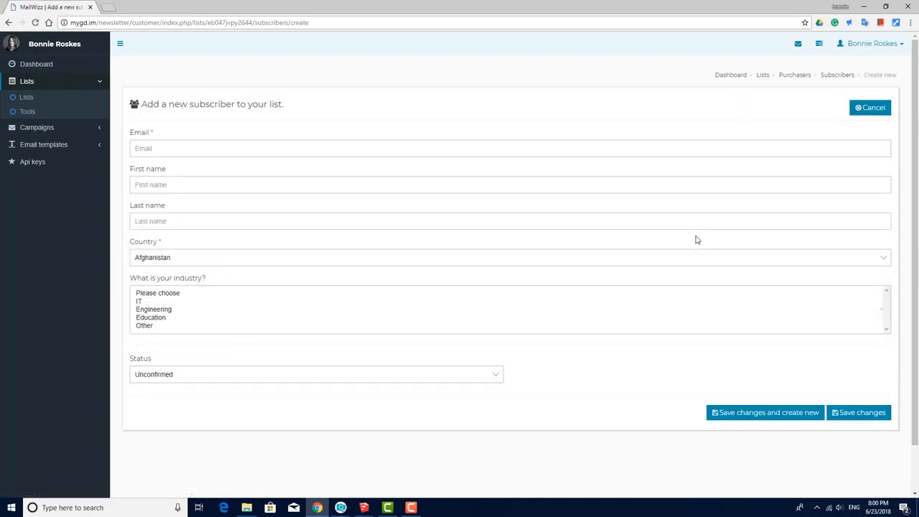
click(507, 261)
click(505, 262)
click(878, 112)
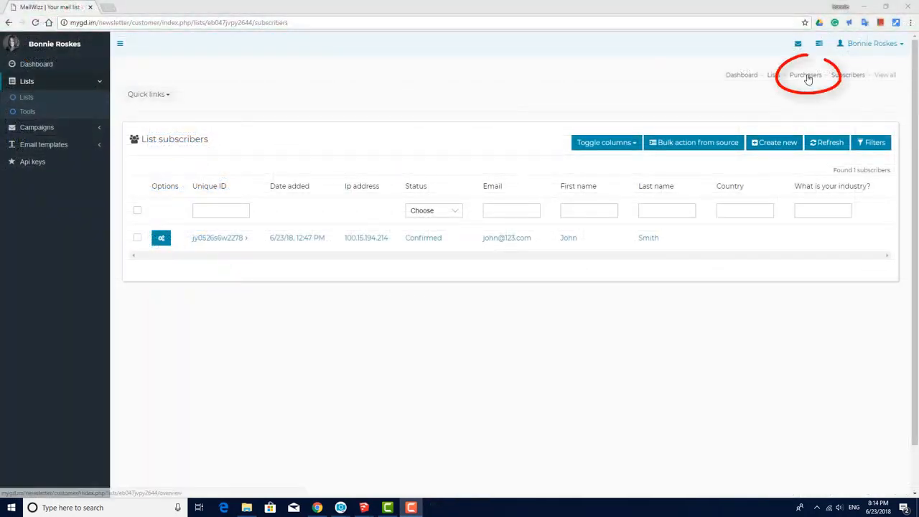
Step: Import subscribers into the Purchasers list from the Example CSV file in the 03_Lists folder
click(808, 79)
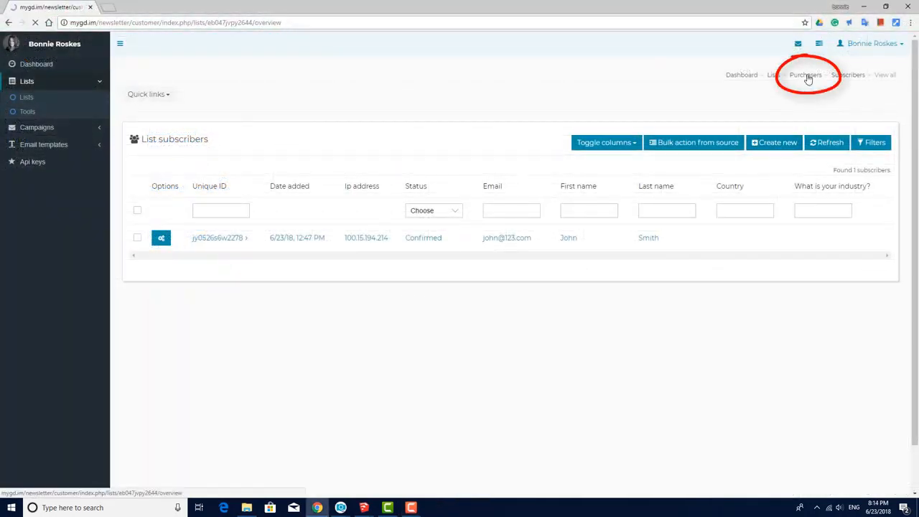
click(848, 166)
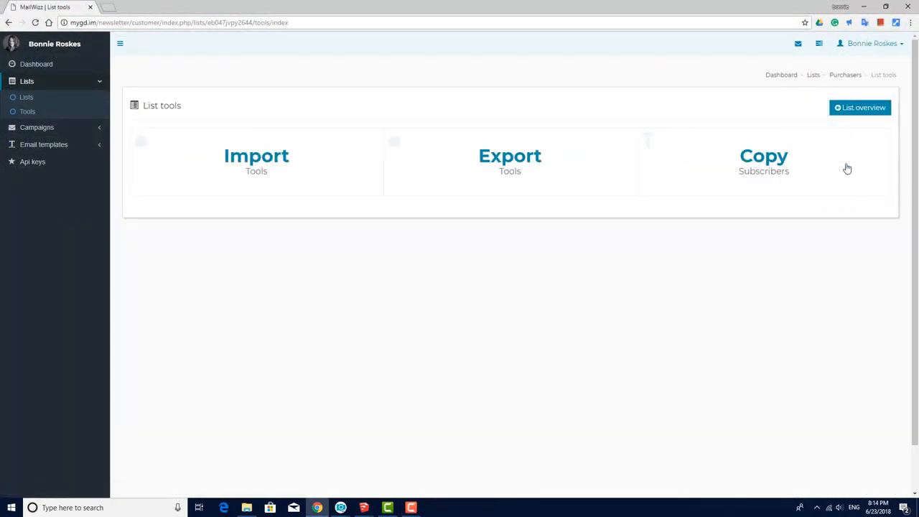
click(266, 160)
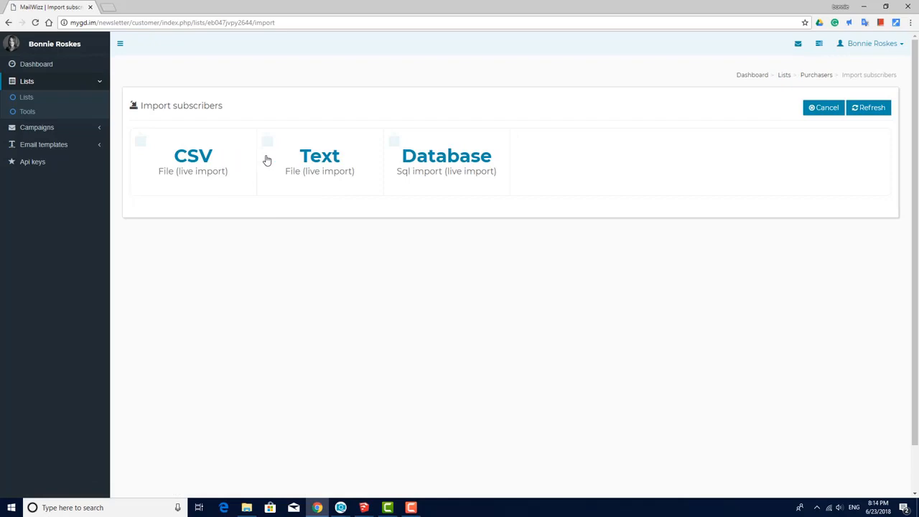
click(199, 158)
click(332, 232)
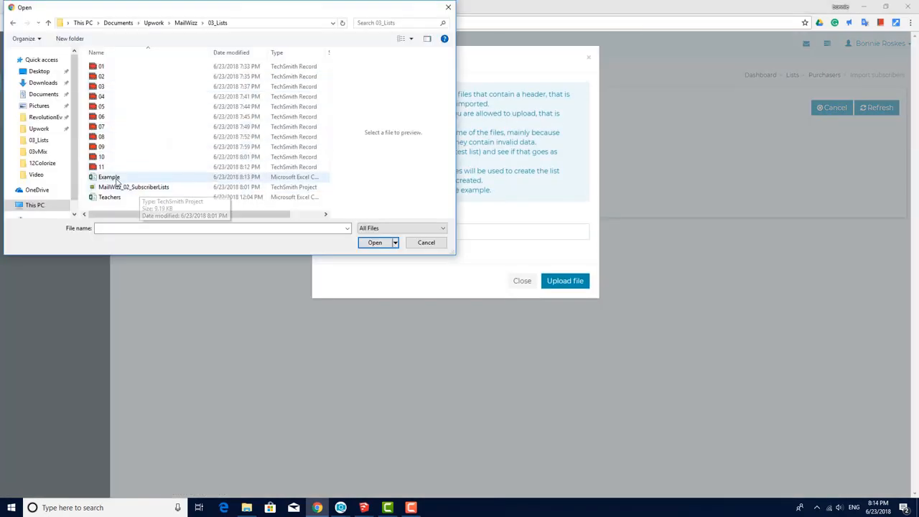
click(133, 178)
click(375, 242)
click(563, 282)
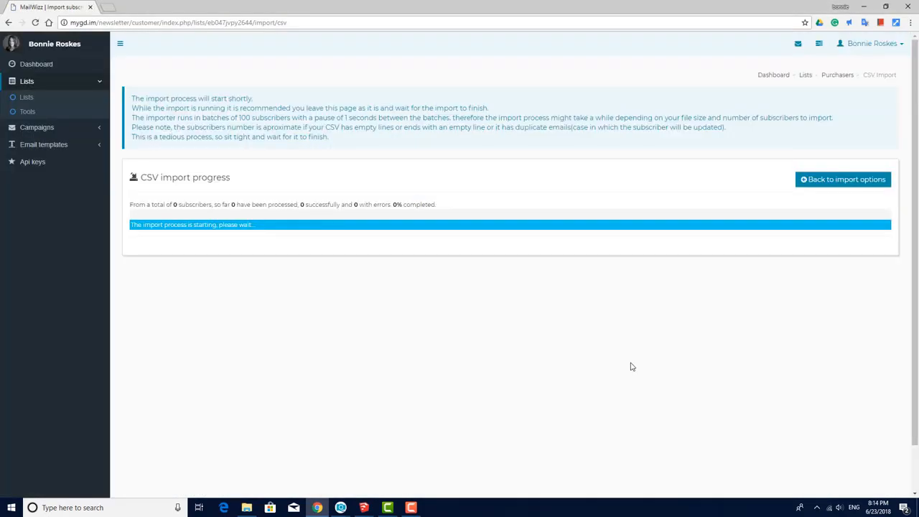
Step: Create a new segment in the Purchasers list named Teachers, with the operator match set to any
click(838, 75)
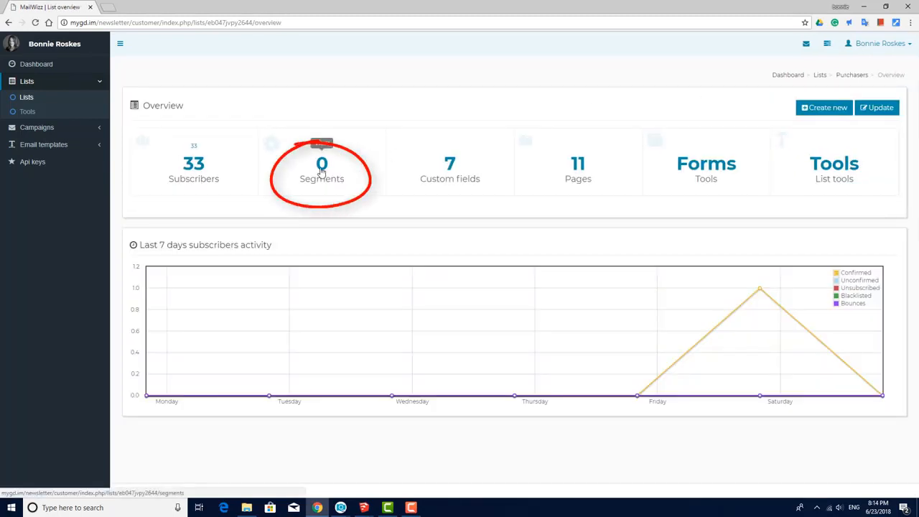
click(317, 171)
click(819, 142)
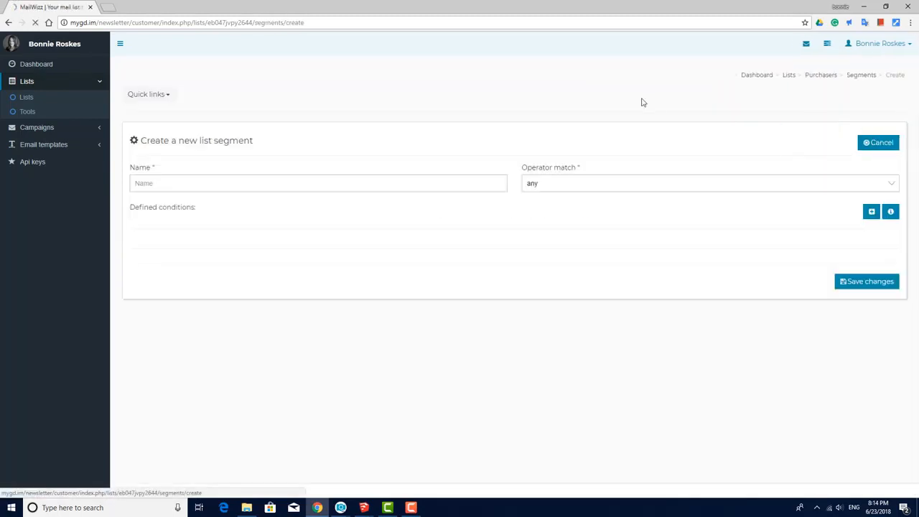
click(334, 181)
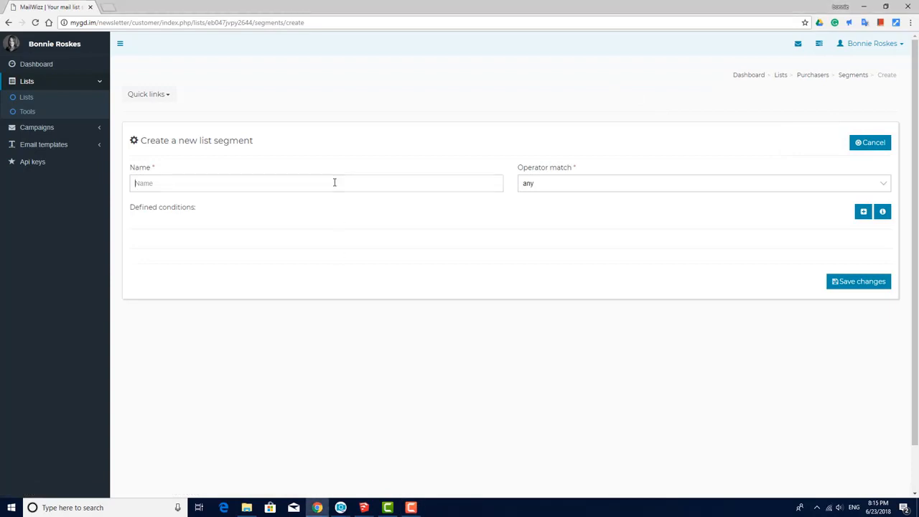
text(Teachers)
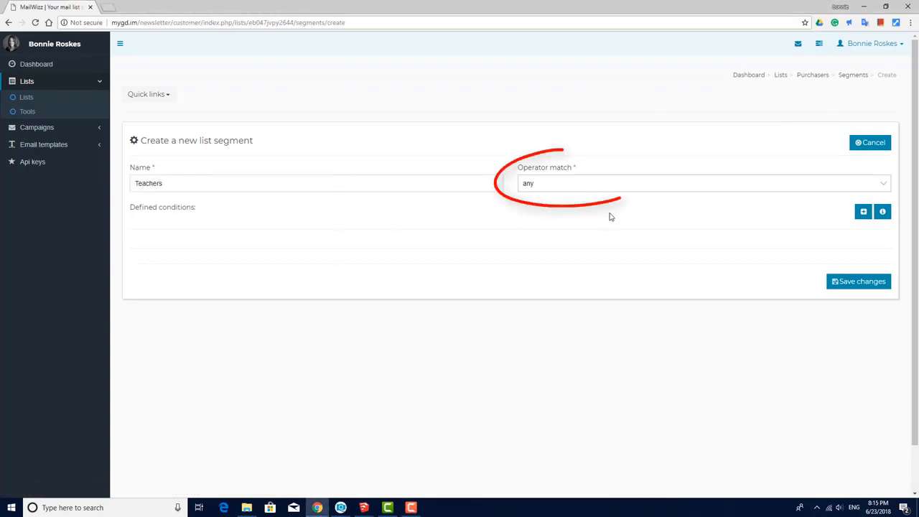
click(635, 188)
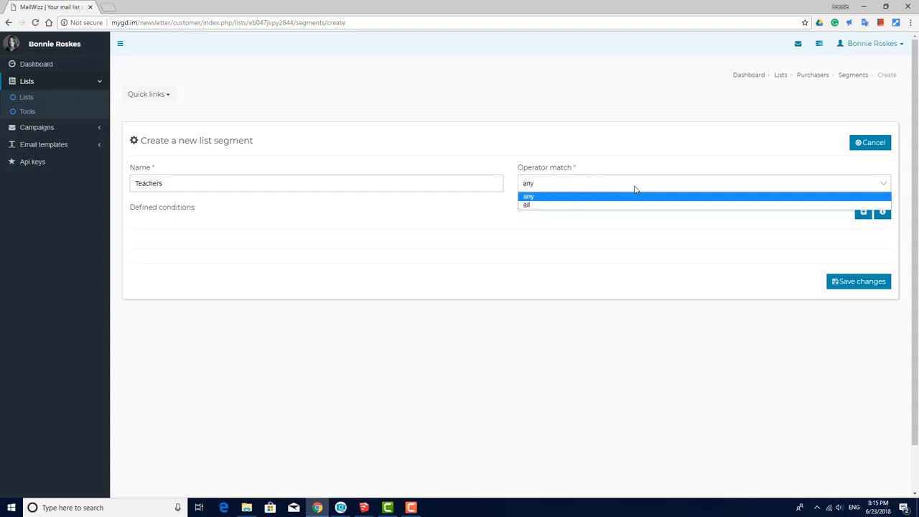
click(635, 196)
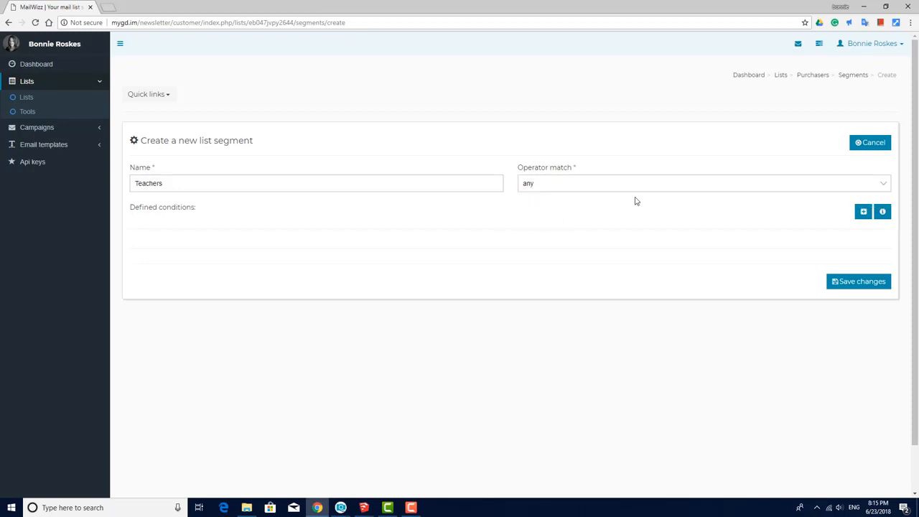
Step: Add a condition to the Teachers segment requiring that Email contains k12
click(864, 213)
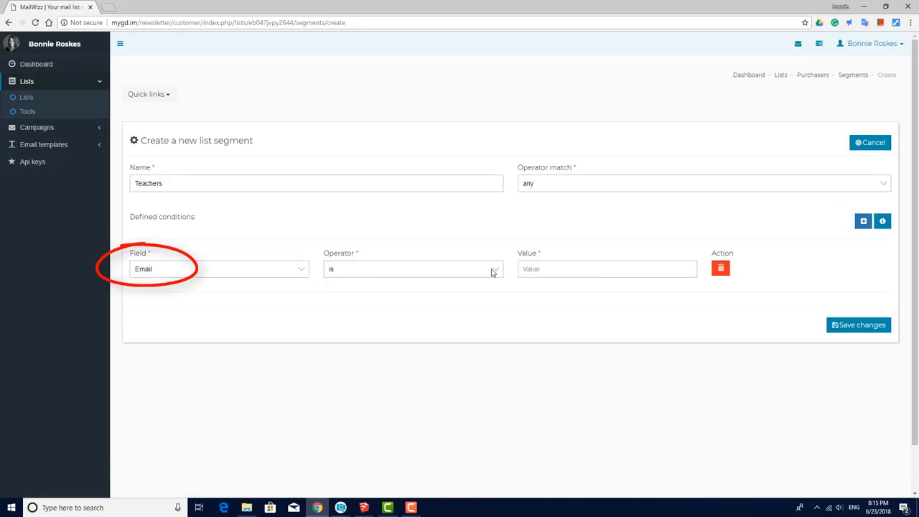
click(492, 272)
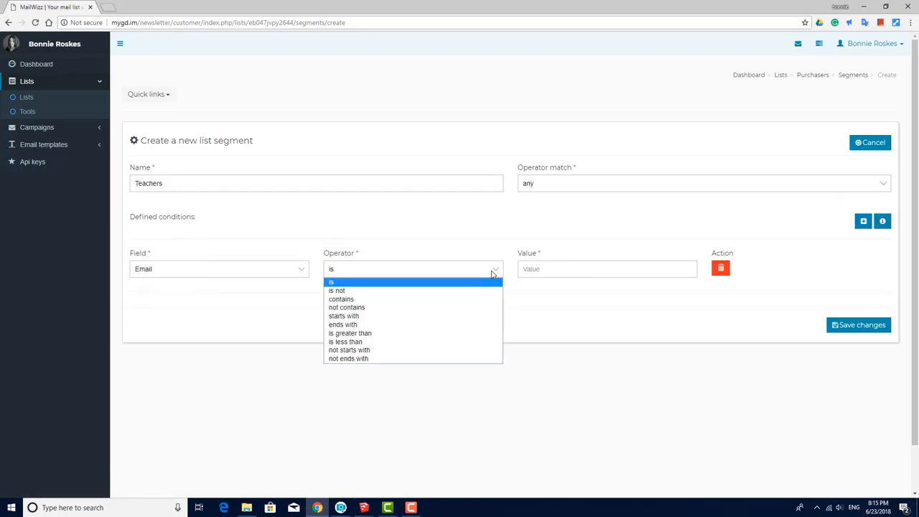
click(434, 302)
click(559, 269)
text(k12)
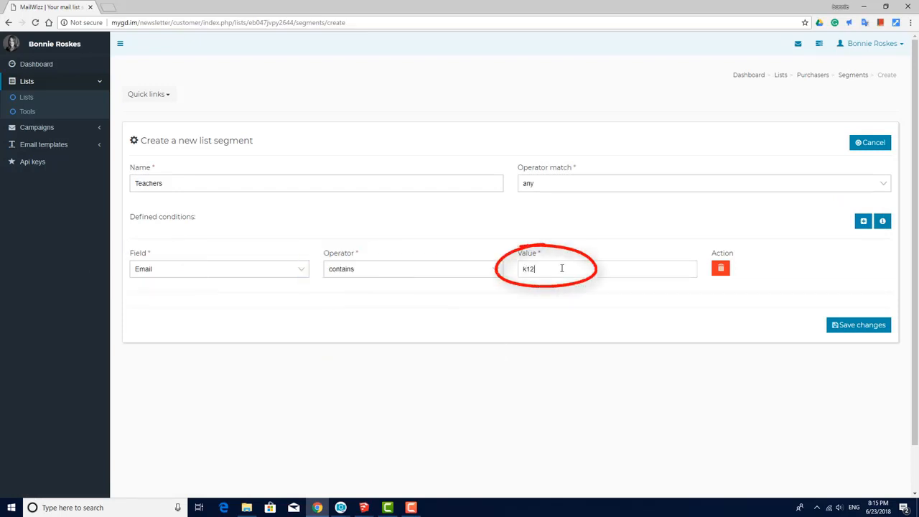
Step: Add a second condition that Email ends with edu, and save the Teachers segment
click(864, 220)
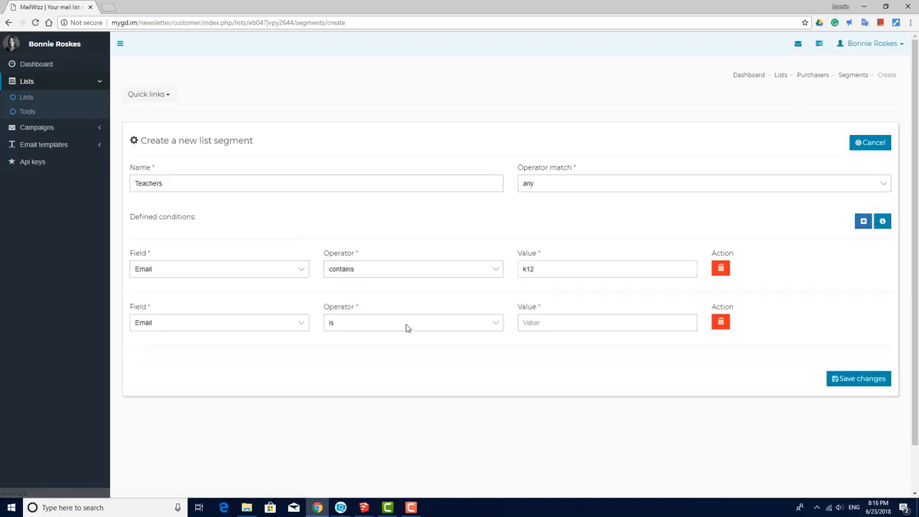
click(353, 329)
click(359, 378)
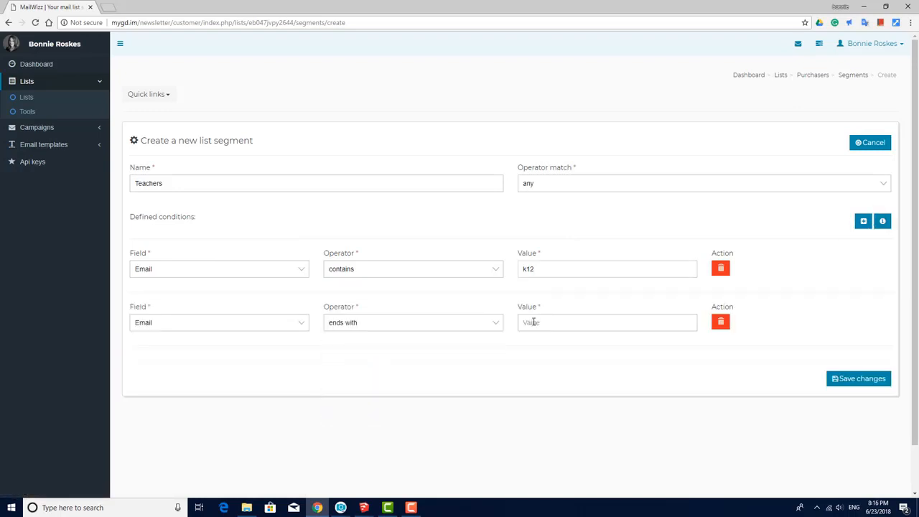
click(549, 322)
text(edu)
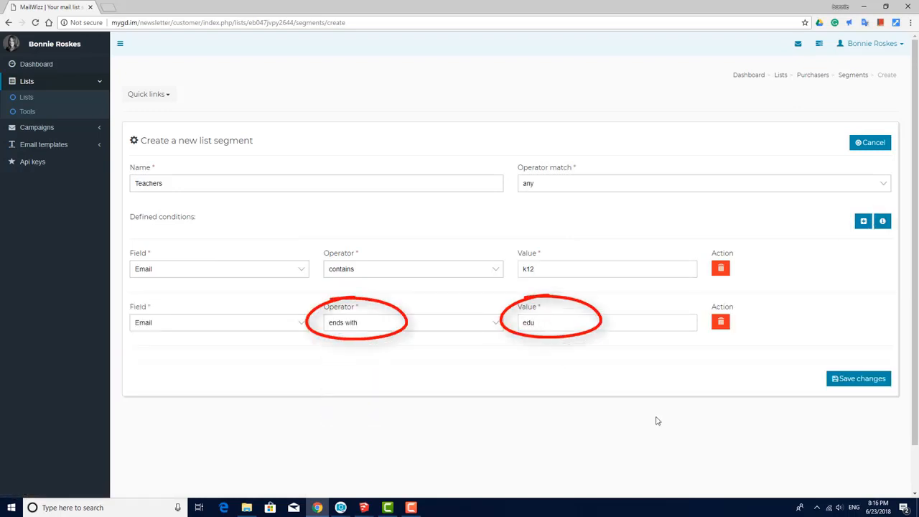
click(835, 382)
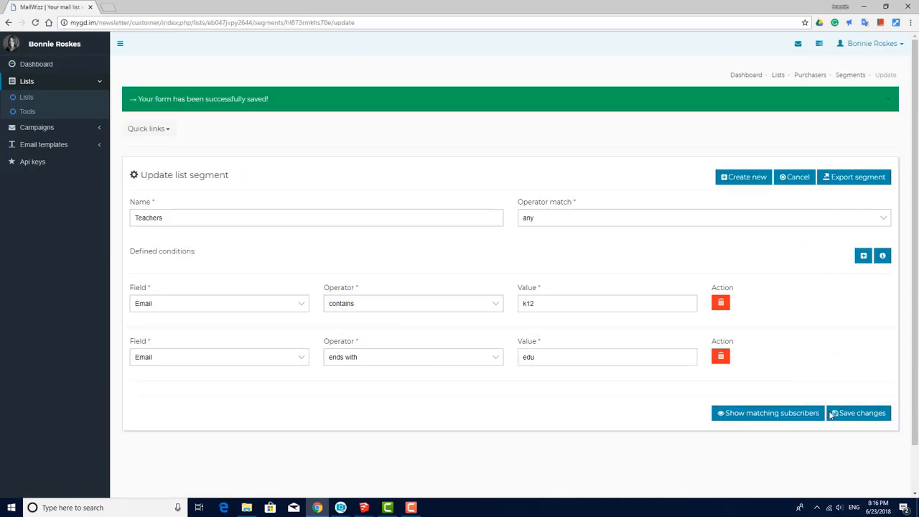
Step: Review the subscribers matching the Teachers segment and save the segment again
click(790, 415)
scroll(804, 344, down, 3)
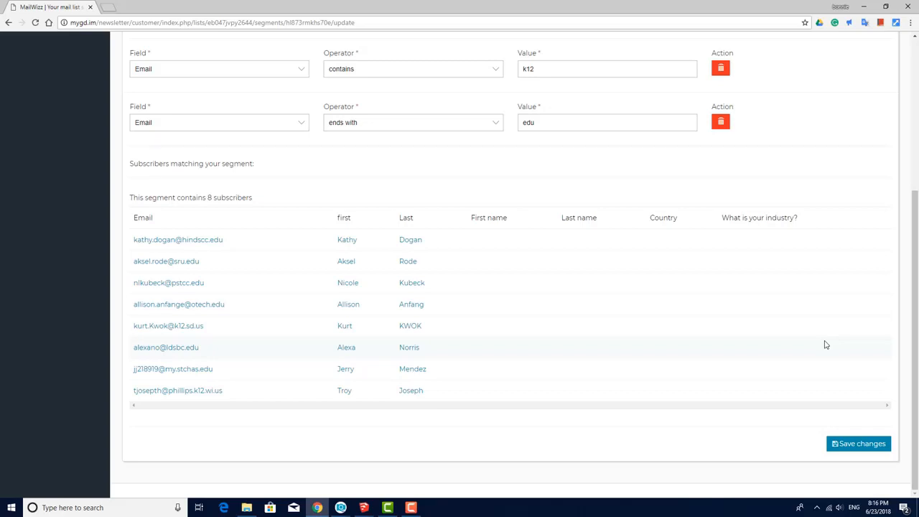
click(858, 443)
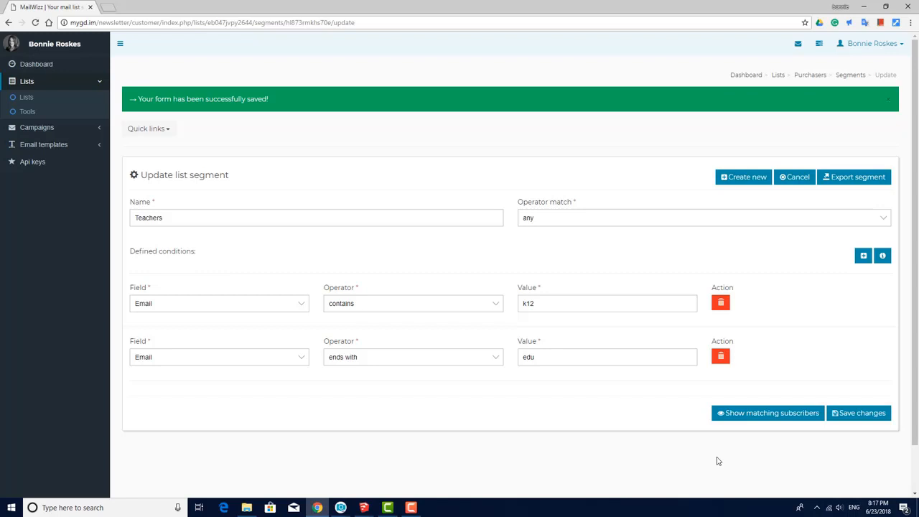
Step: Open the Purchasers list's pages, look over the available list pages and select the Subscribe form
click(809, 76)
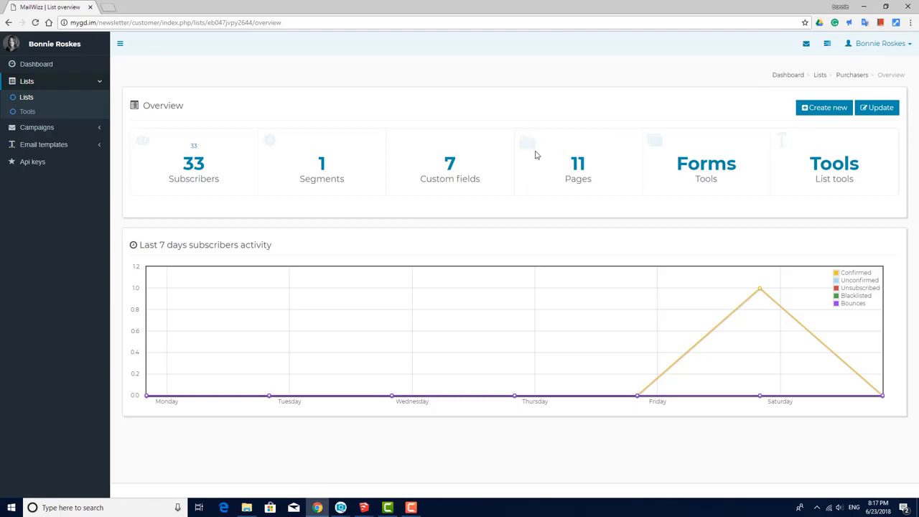
click(571, 169)
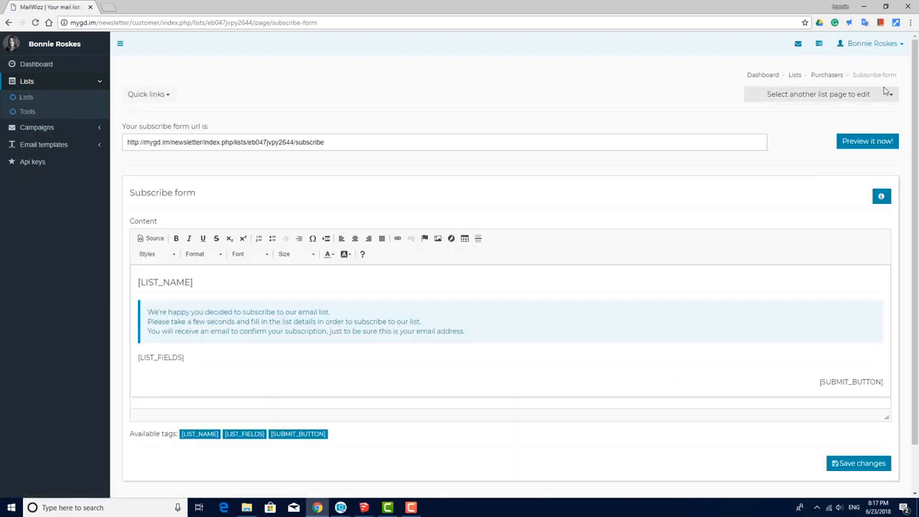
click(887, 97)
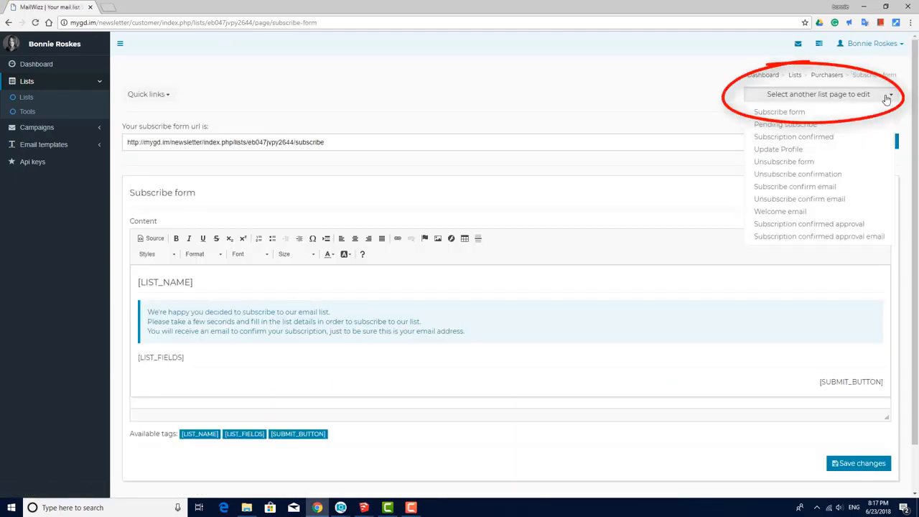
click(783, 113)
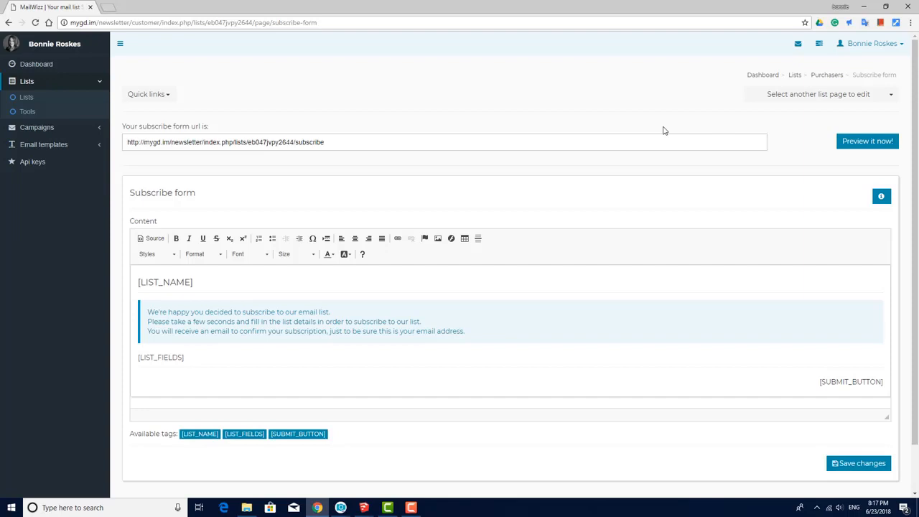
Step: Copy the subscribe form URL, view the public form in a new browser tab, and close that tab
drag(347, 141, 115, 151)
key(ctrl+c)
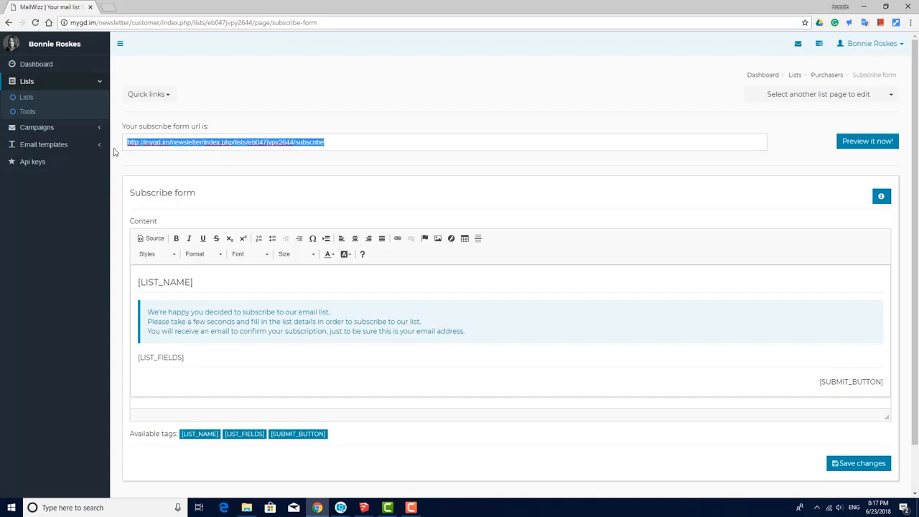
key(ctrl+t)
key(ctrl+v)
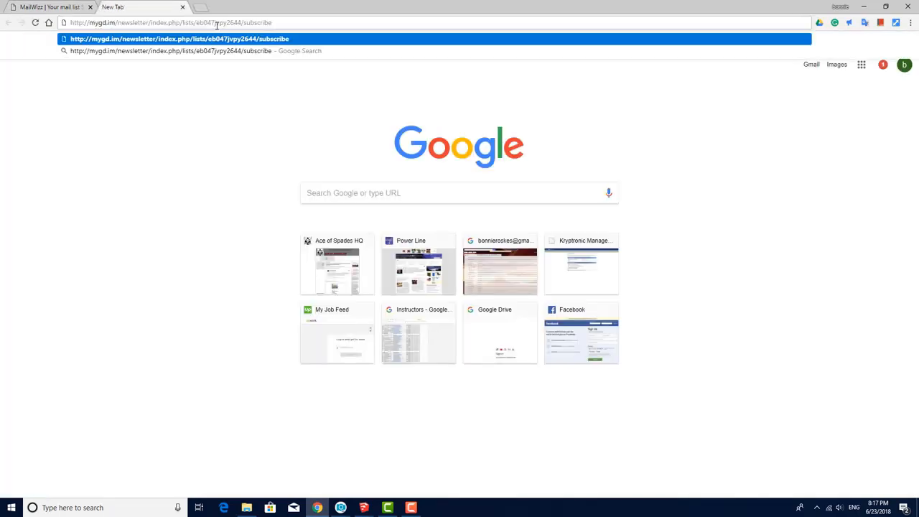
key(Return)
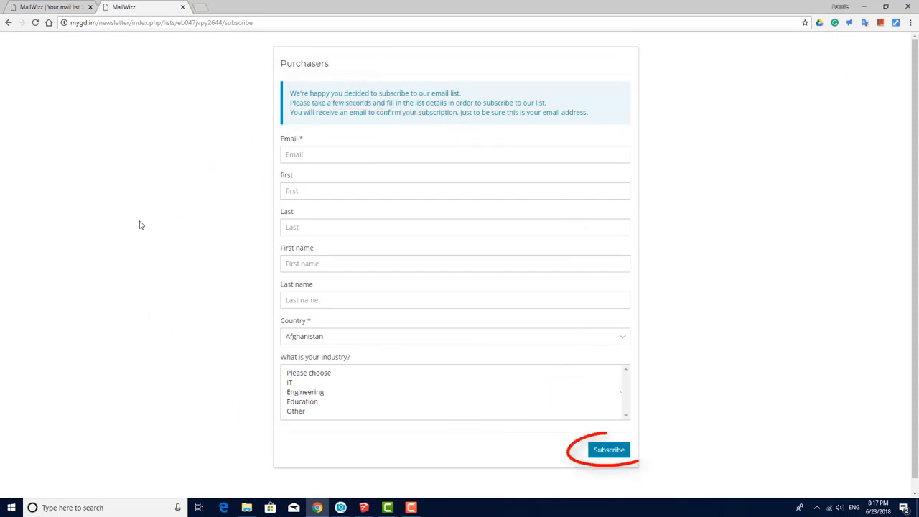
click(182, 6)
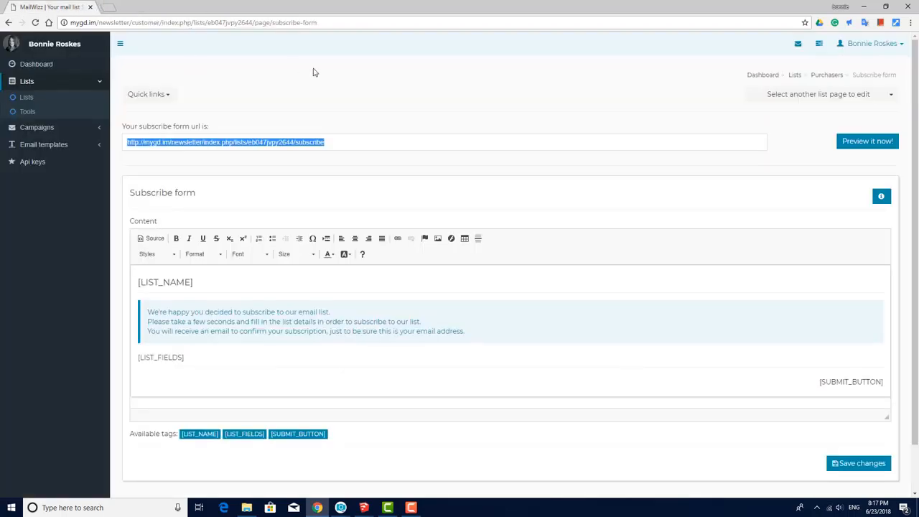
click(344, 148)
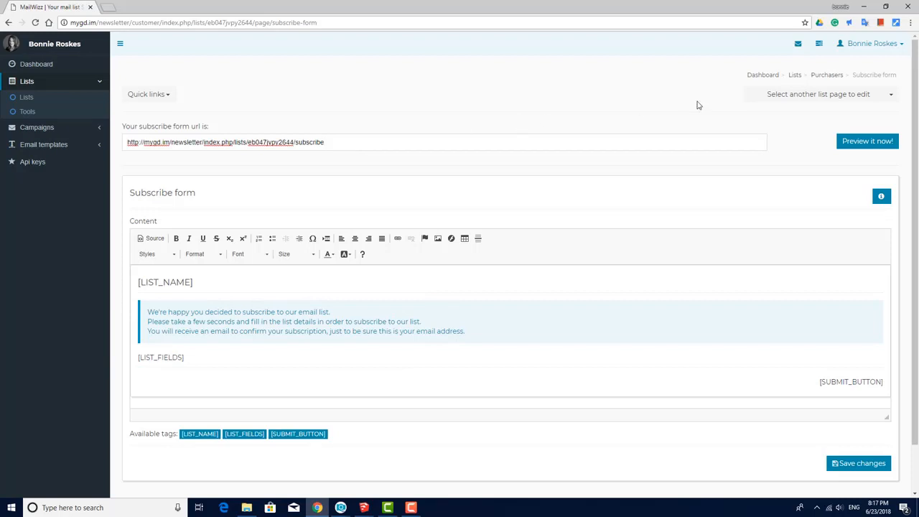
Step: View the Subscription confirmed page and return to the Purchasers list's overview
click(883, 102)
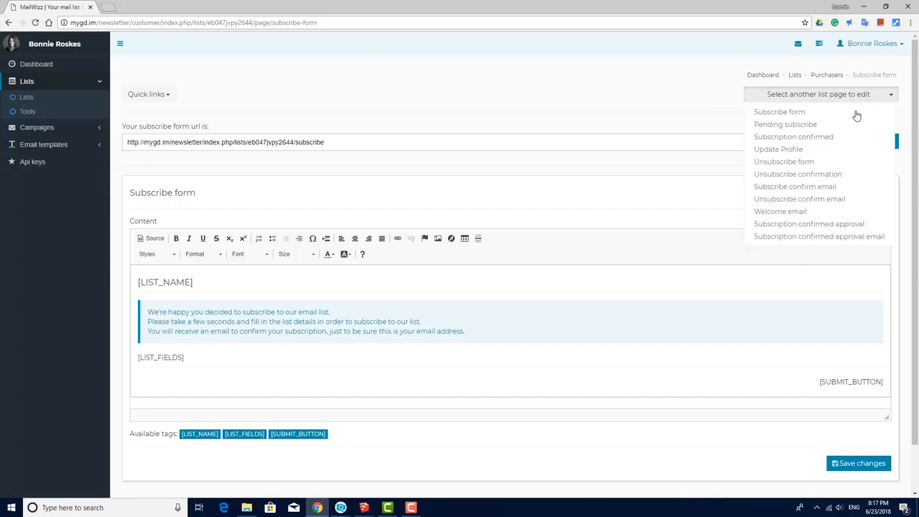
click(832, 138)
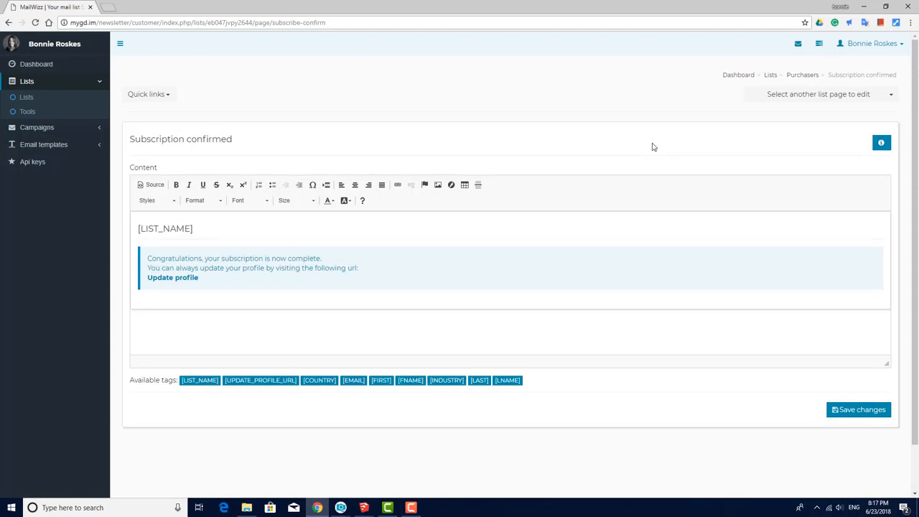
click(795, 77)
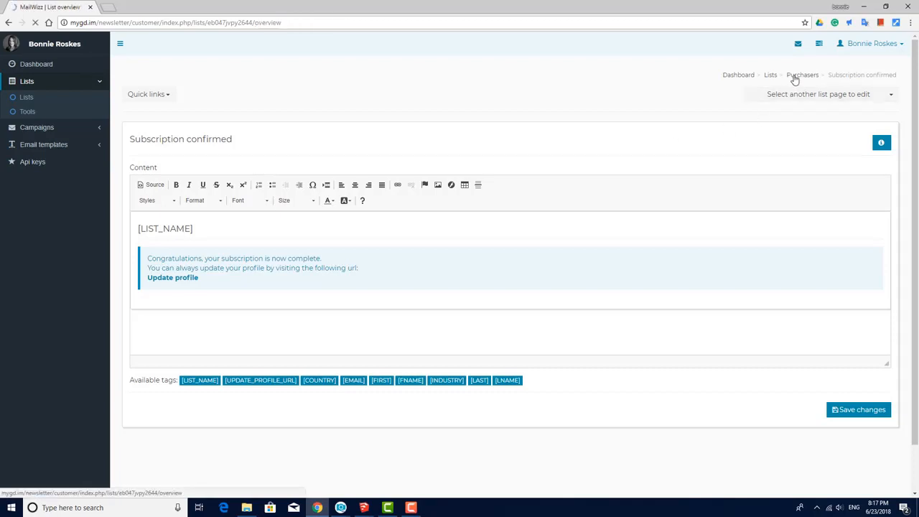
Step: View the embed code of the Purchasers list's subscribe form and unsubscribe form
click(731, 168)
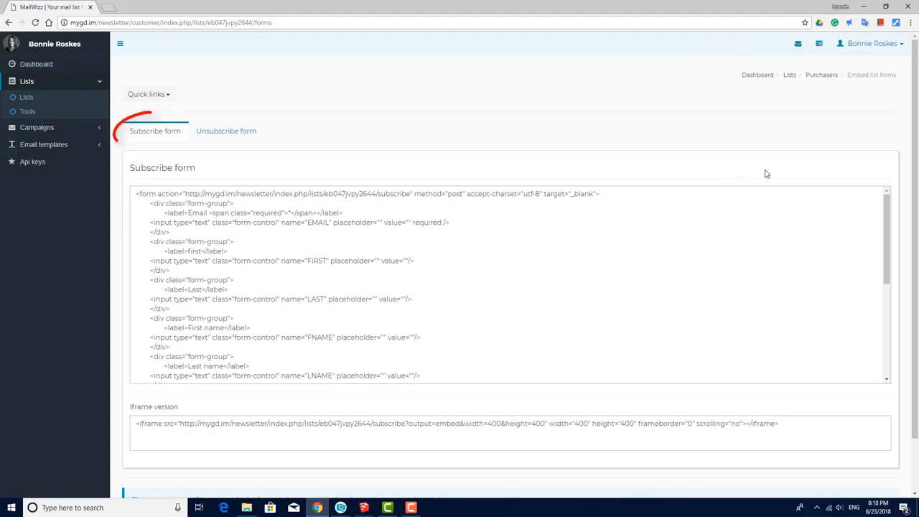
click(216, 133)
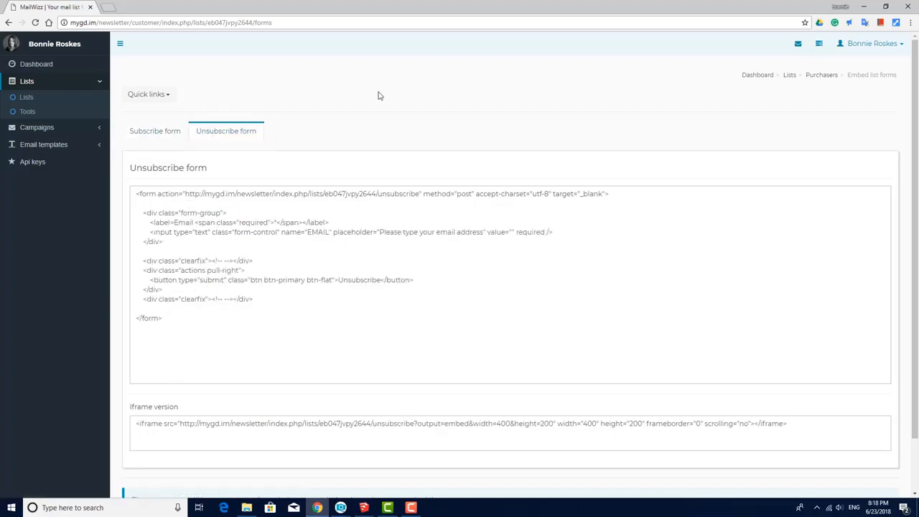
scroll(379, 95, down, 2)
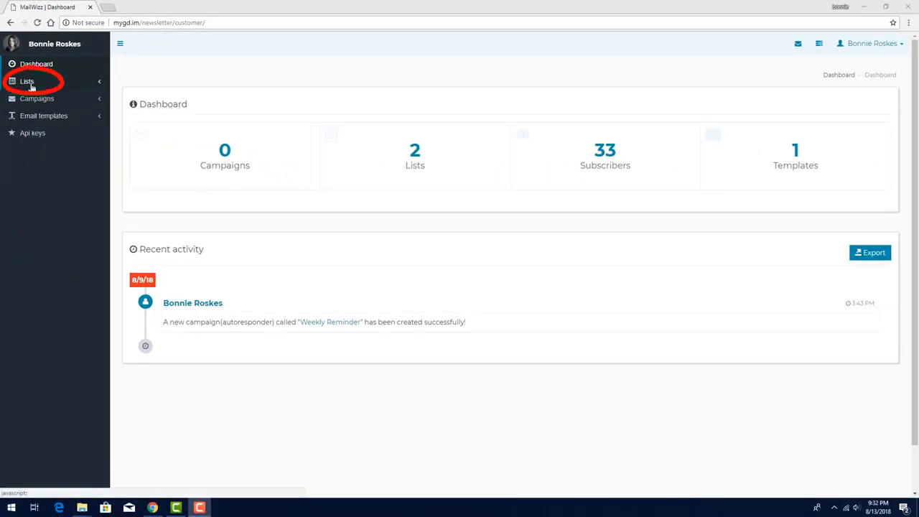
Step: Look over the overview of all lists and open the overview of all campaigns
click(30, 82)
click(28, 99)
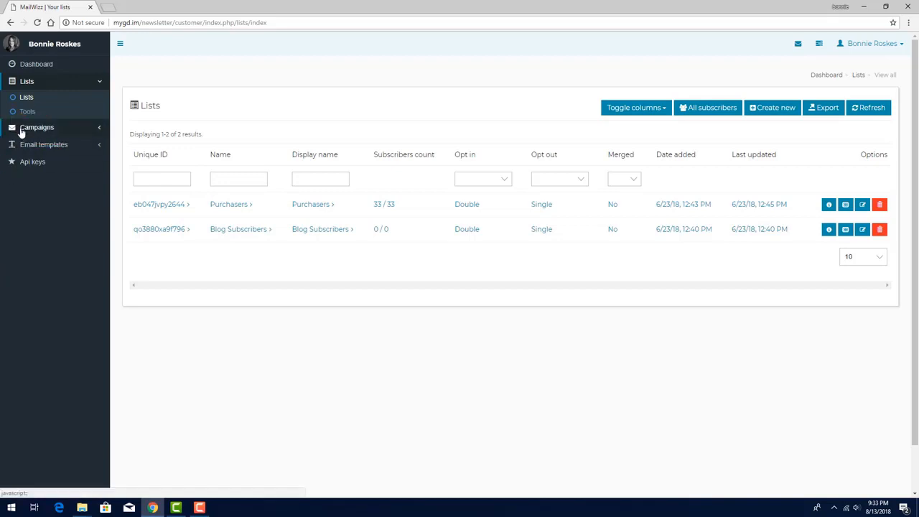
click(35, 128)
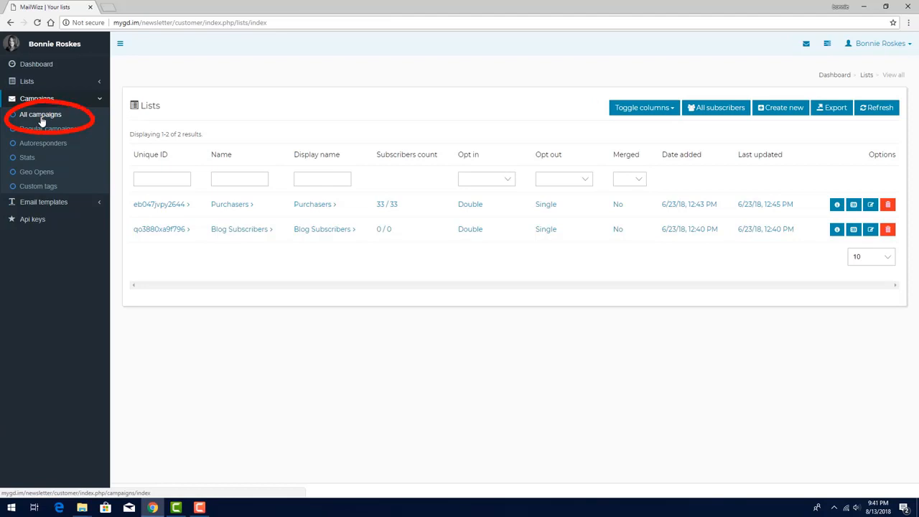
click(52, 121)
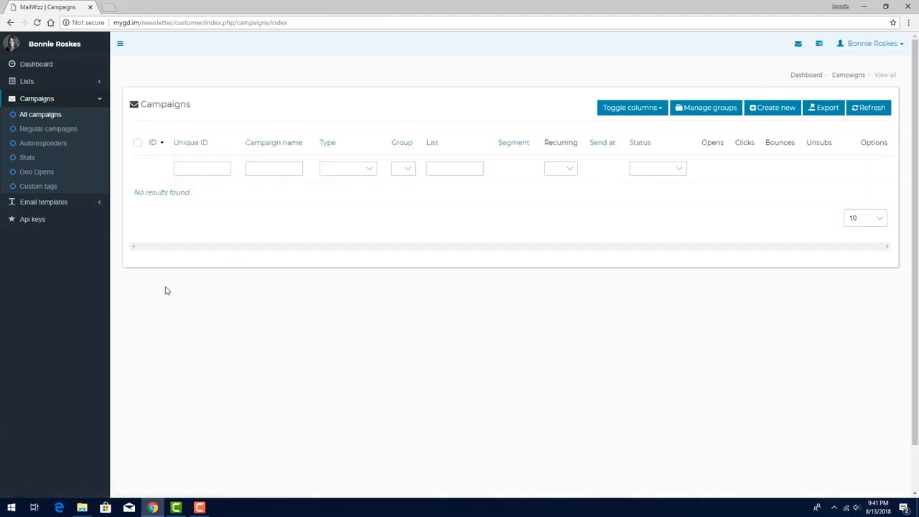
Step: Create a Regular campaign named Summer Sale for the Purchasers list and save its details
click(756, 113)
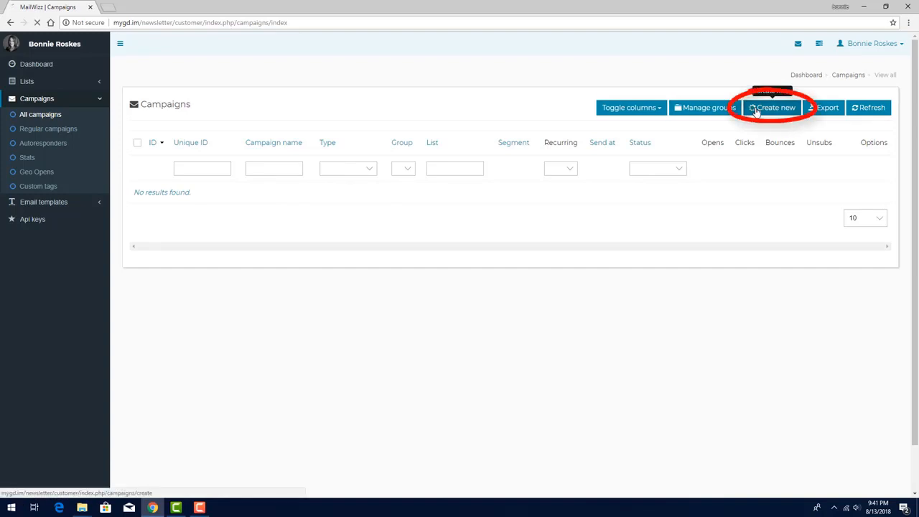
click(646, 150)
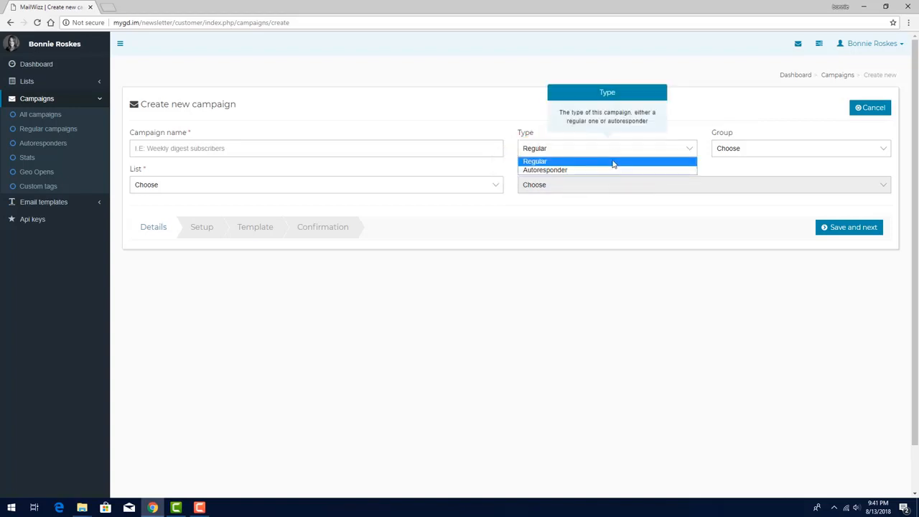
click(613, 162)
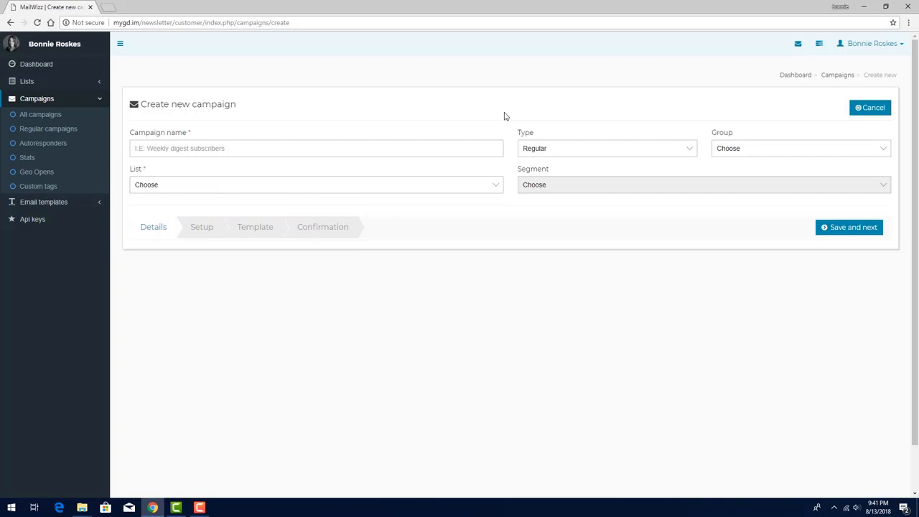
click(458, 146)
text(Summer Sale)
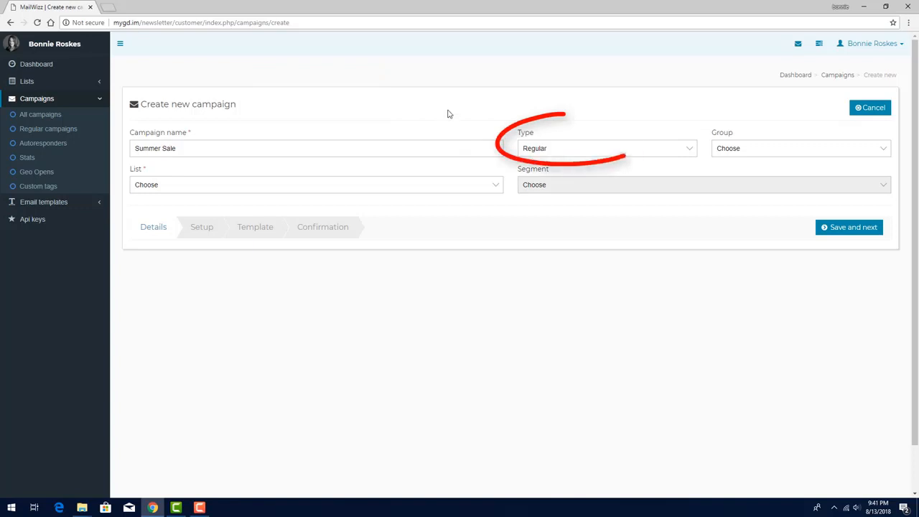
click(297, 186)
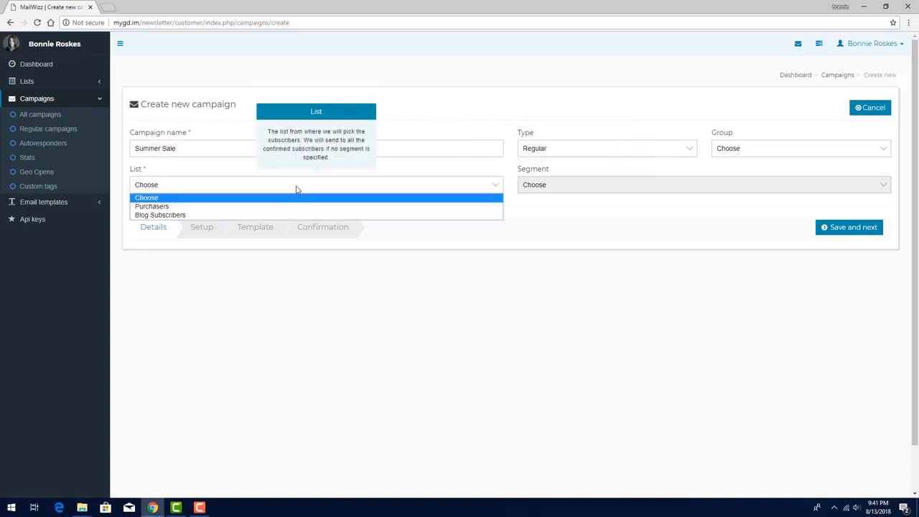
click(279, 206)
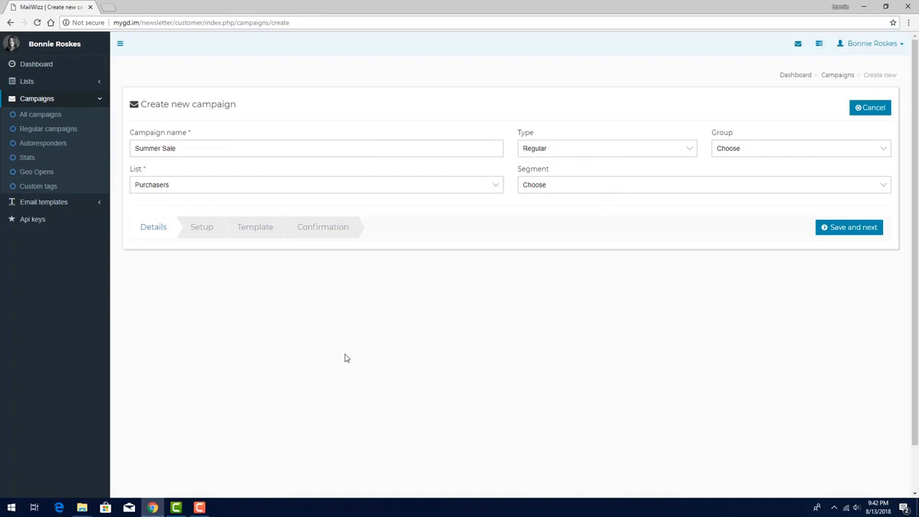
click(828, 230)
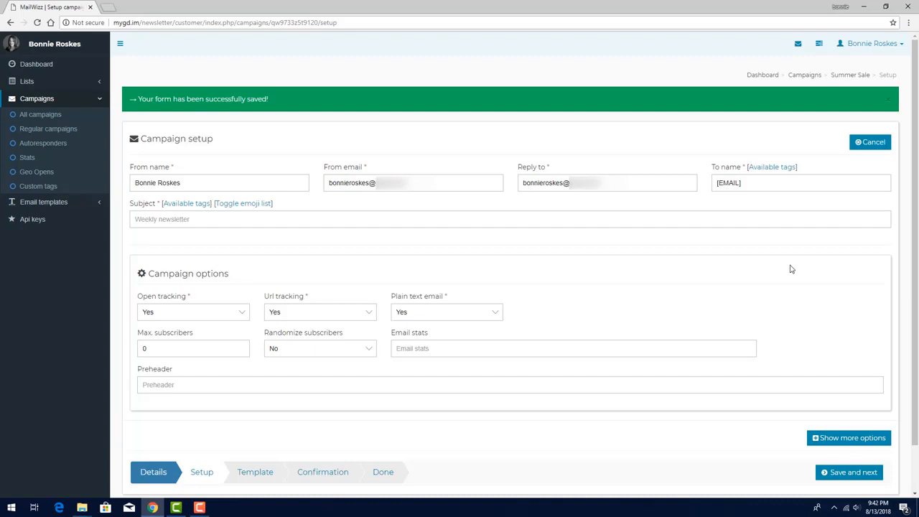
Step: View all campaigns and the regular campaigns, and reopen the Summer Sale campaign's setup
click(27, 117)
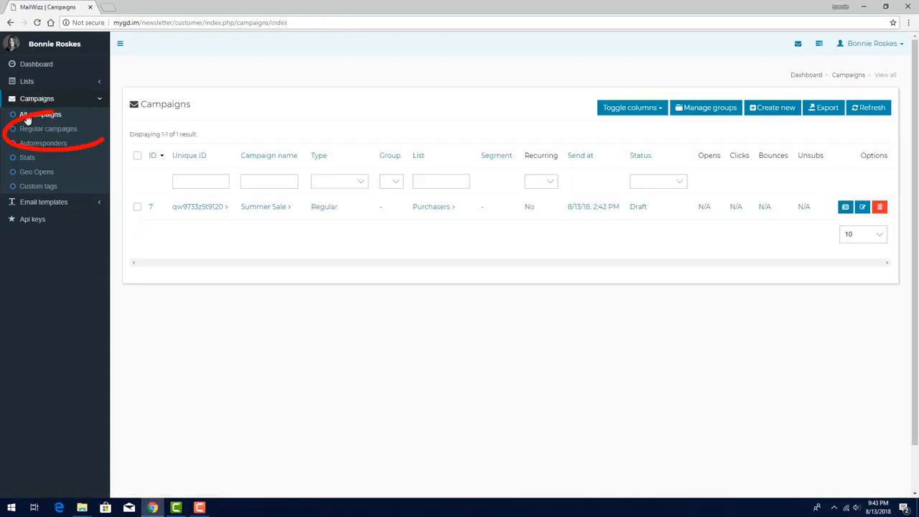
click(30, 129)
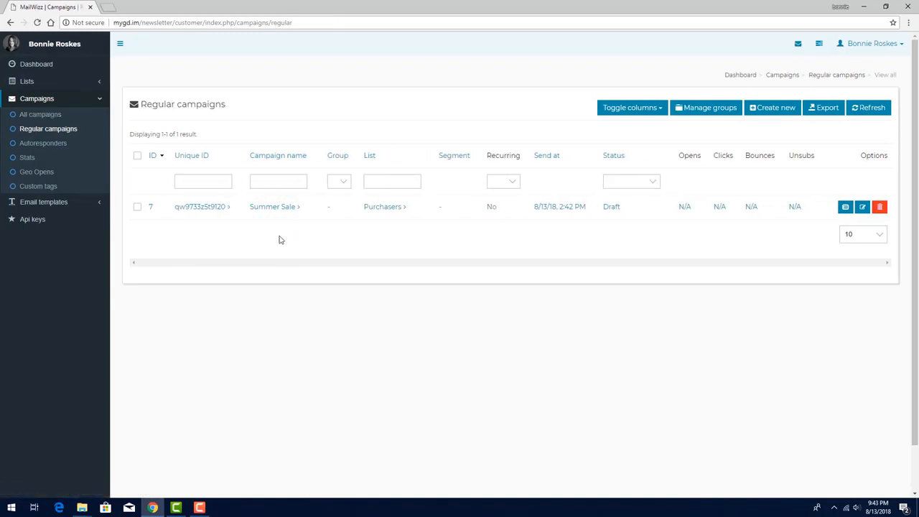
click(272, 207)
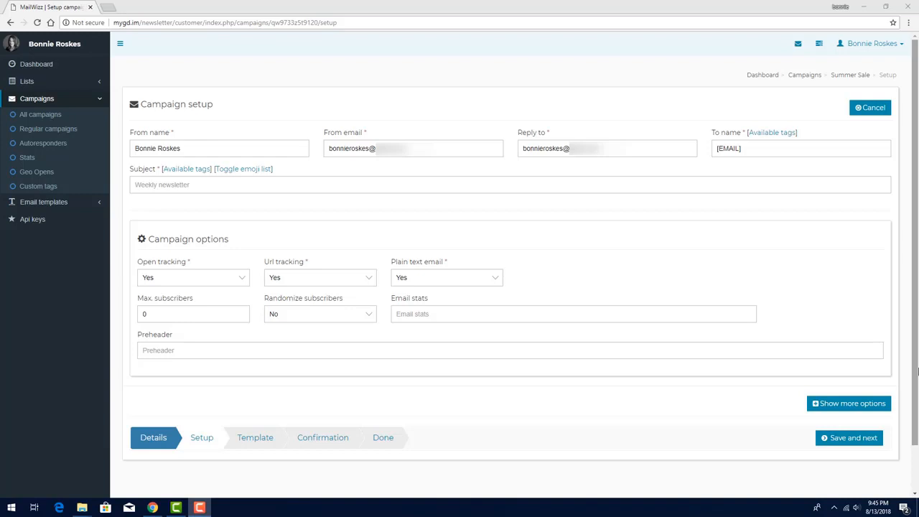
Step: Set the campaign's To name to Valued Customer
drag(803, 148, 714, 148)
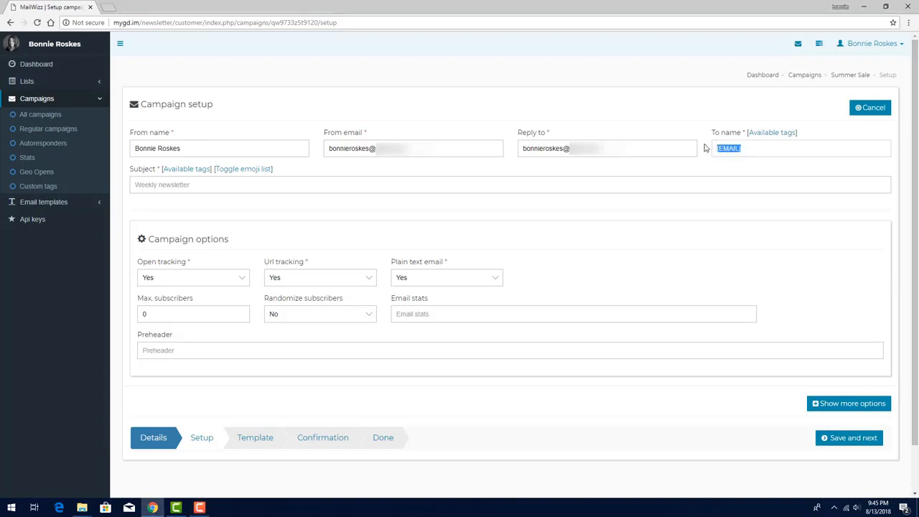
text(Valued Customer)
Step: Look through the available To name tags, copy [FNAME] and replace the To name with it
click(769, 134)
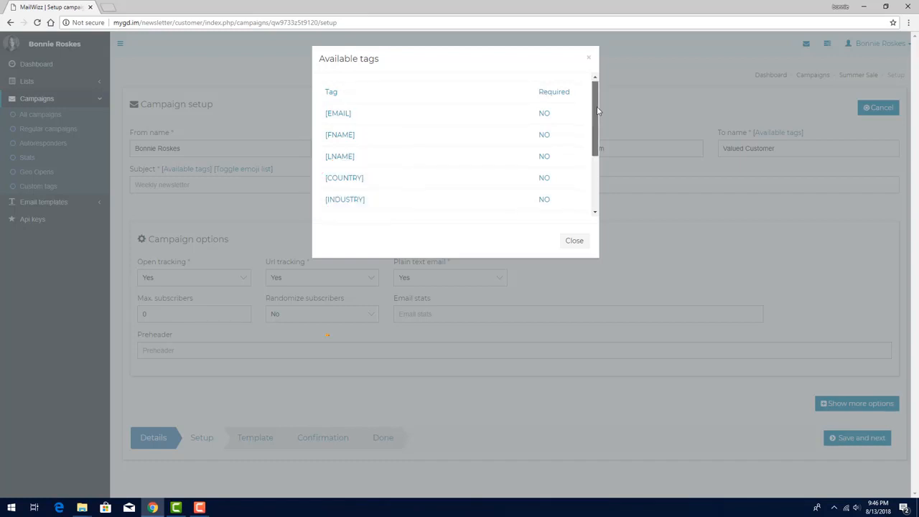
drag(597, 106, 603, 176)
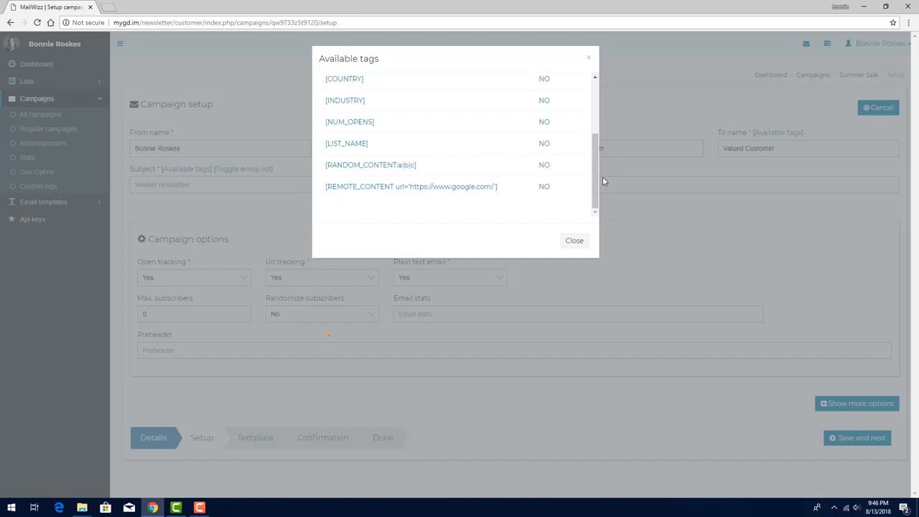
drag(594, 153, 592, 98)
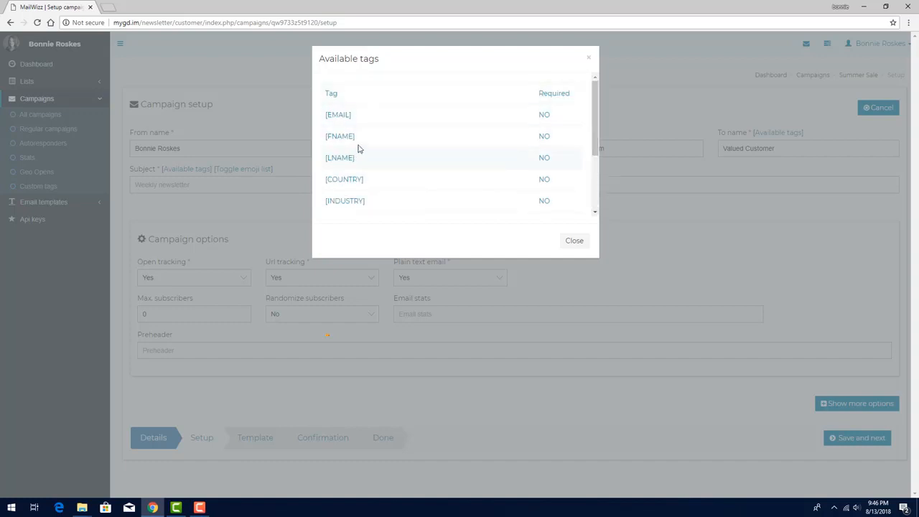
drag(357, 137, 327, 139)
key(ctrl+c)
click(574, 240)
drag(776, 148, 706, 150)
key(ctrl+v)
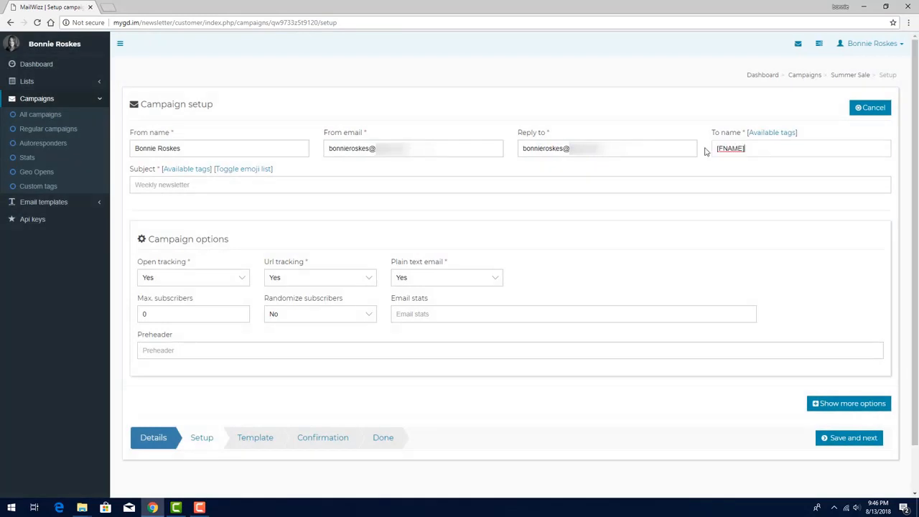
Step: Copy the [LNAME] tag from the available tags and add it after [FNAME] in the To name
click(774, 134)
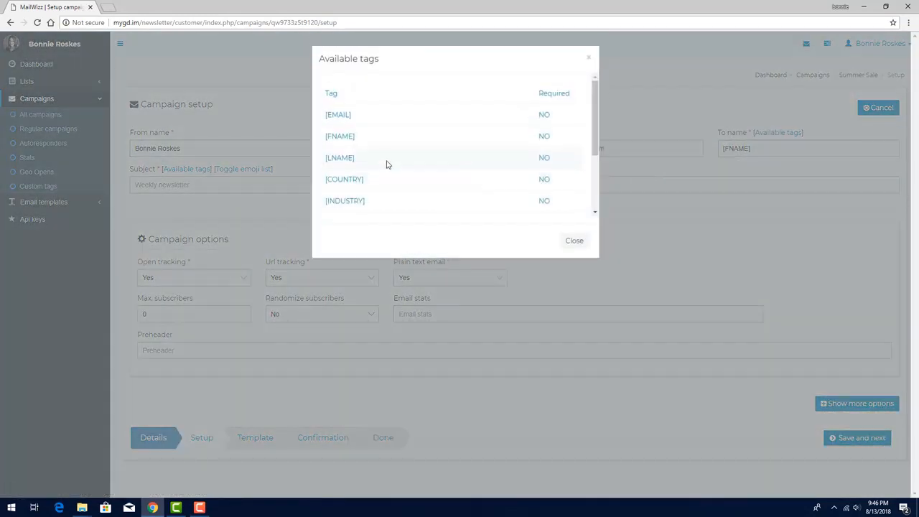
drag(354, 158, 328, 158)
key(ctrl+c)
click(574, 240)
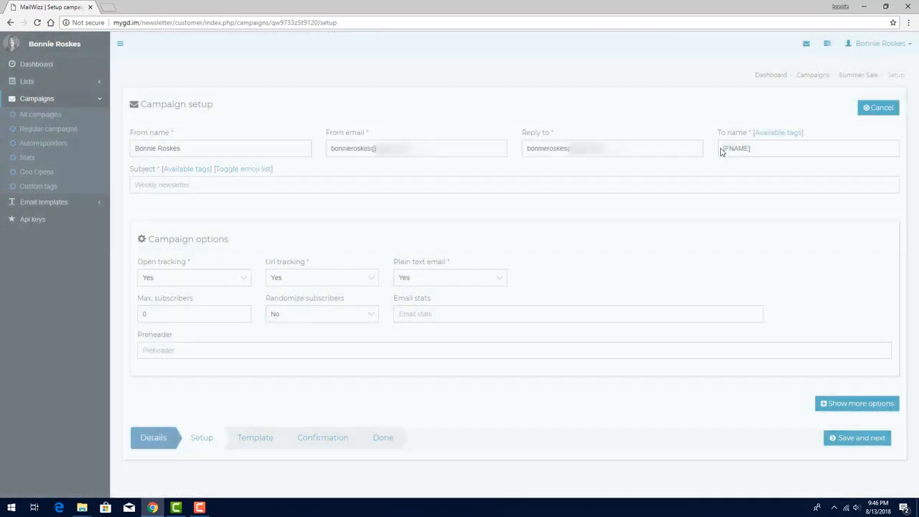
click(772, 148)
key(ctrl+v)
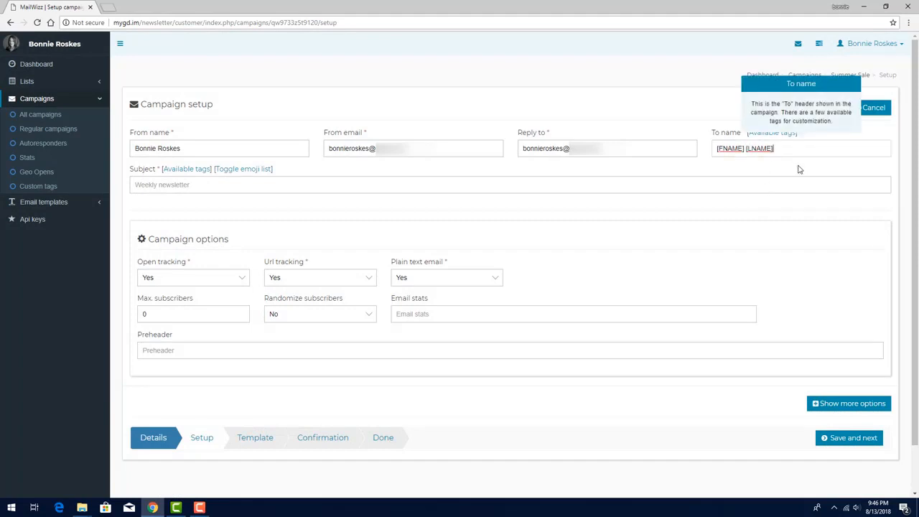
click(861, 171)
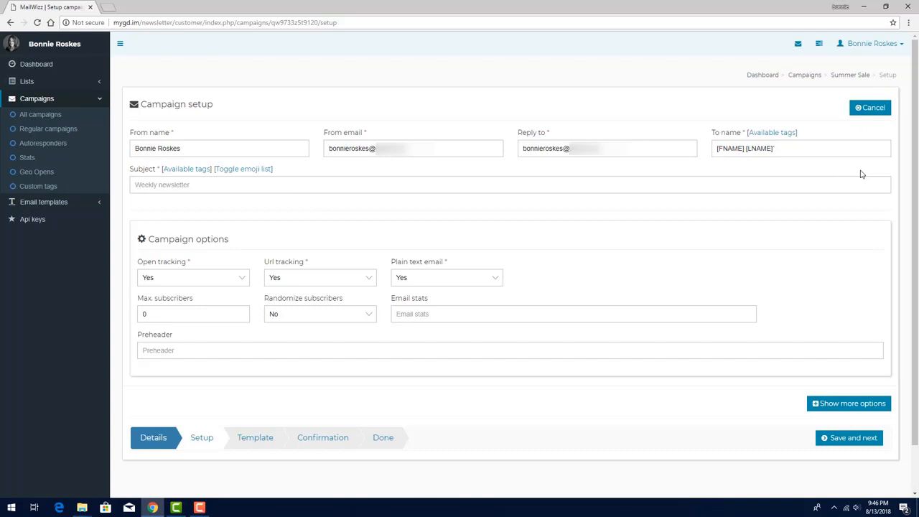
Step: Try the campaign subject "All books 50% off!" and clear it again
click(270, 185)
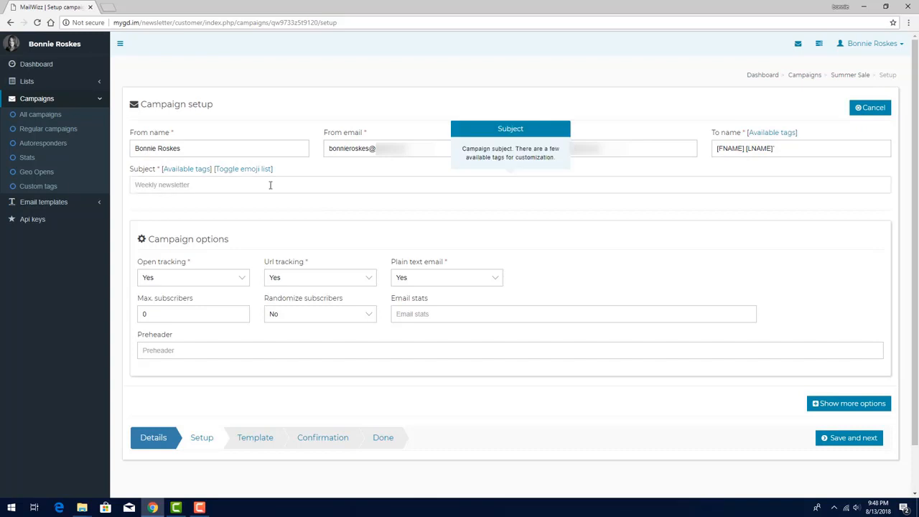
text(All books 50% off!)
drag(194, 185, 132, 185)
key(BackSpace)
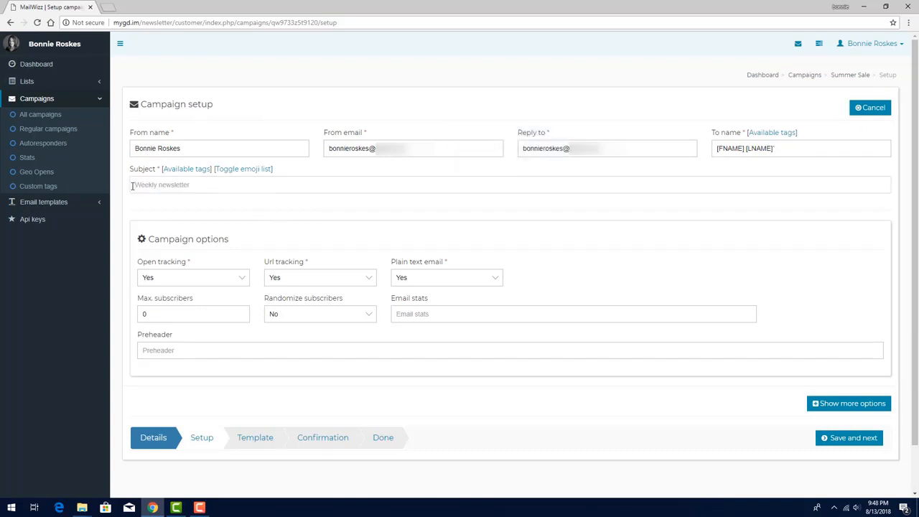
Step: Try the subject "Special offer just for [LIST_NAME] subscribers!" and clear it again
text(Special offer just for [LIST_NAME] subscrib)
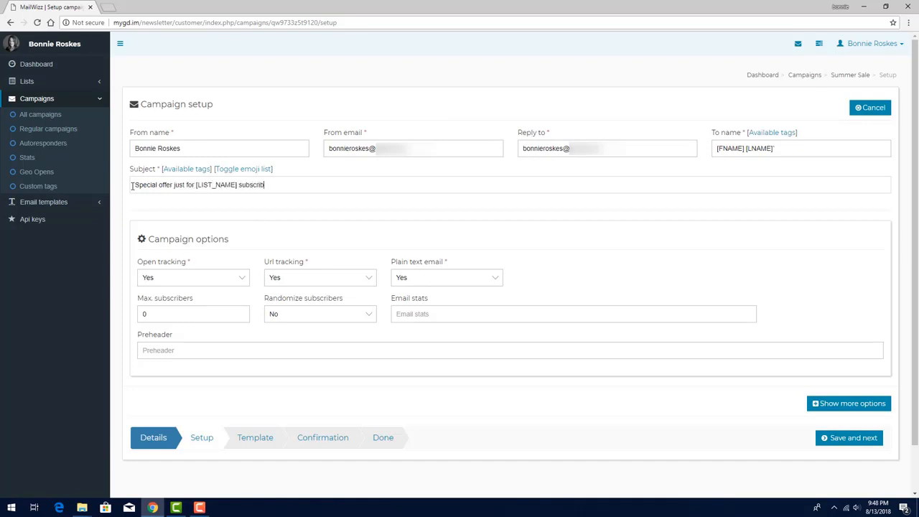
text(ers!)
key(ctrl+a)
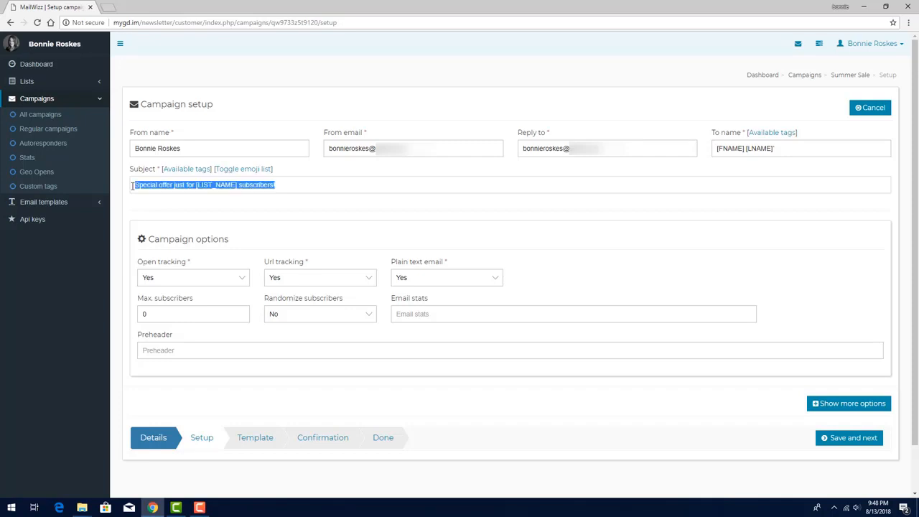
key(BackSpace)
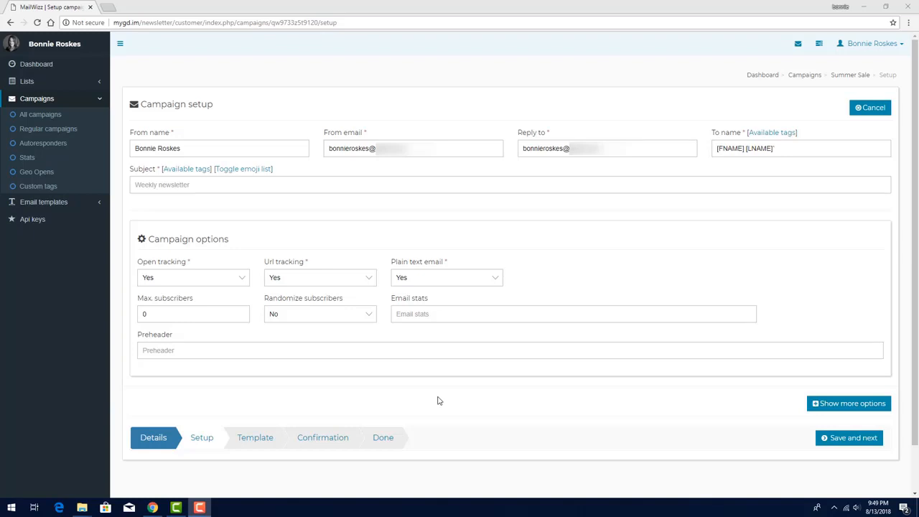
Step: Copy the [RANDOM_CONTENT:a|b|c] tag from the available subject tags and paste it as the campaign subject
click(191, 172)
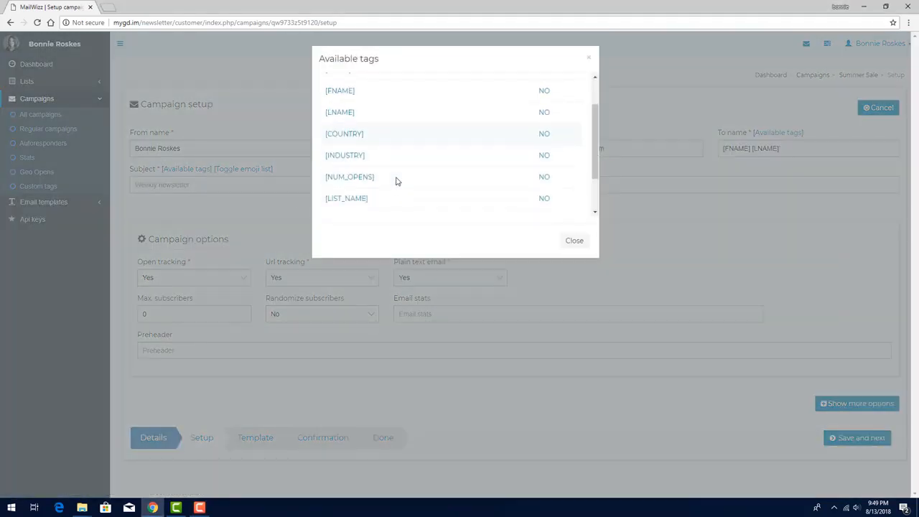
scroll(388, 179, down, 3)
drag(326, 170, 425, 170)
key(ctrl+c)
click(575, 240)
click(273, 184)
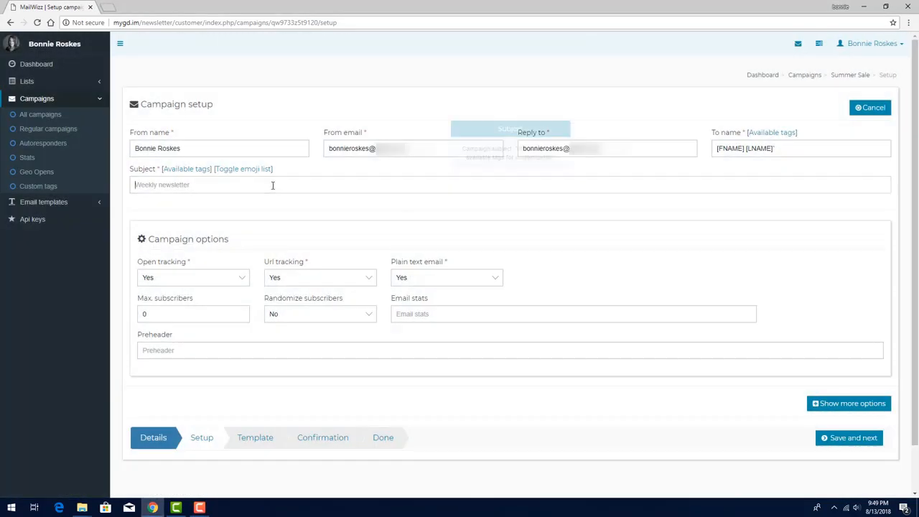
key(ctrl+v)
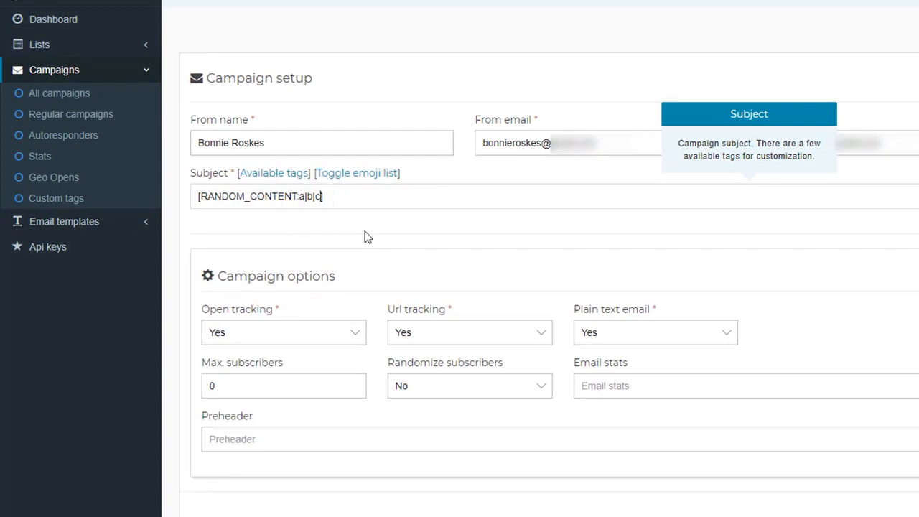
Step: Replace the first option, a, in the subject's RANDOM_CONTENT tag with "We're having a sale!"
key(Left)
key(Left)
key(Left)
key(Left)
key(Left)
key(shift+Left)
text(We're having a sale)
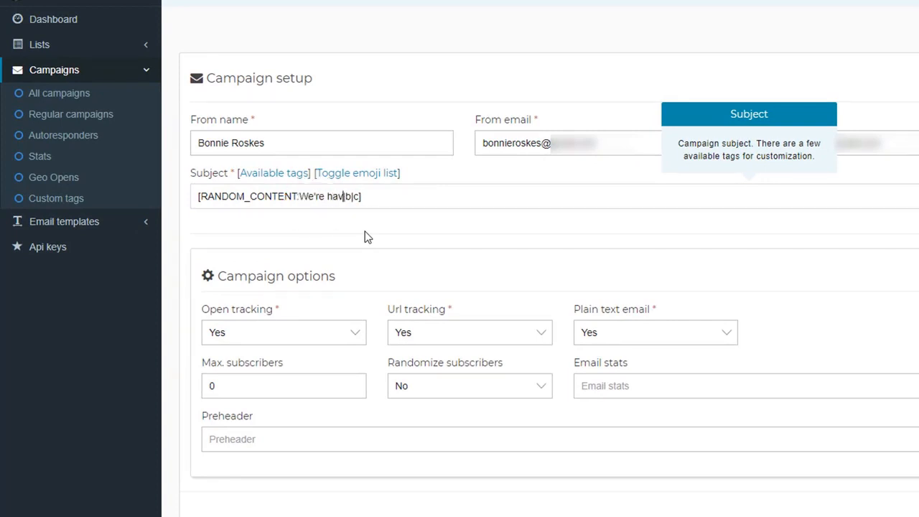
text(!)
Step: Replace options b and c in the subject tag with "Check out what's on sale!" and "Don't miss these offers!", and view the emoji list
key(Right)
key(shift+Right)
text(Check out what's on sale!)
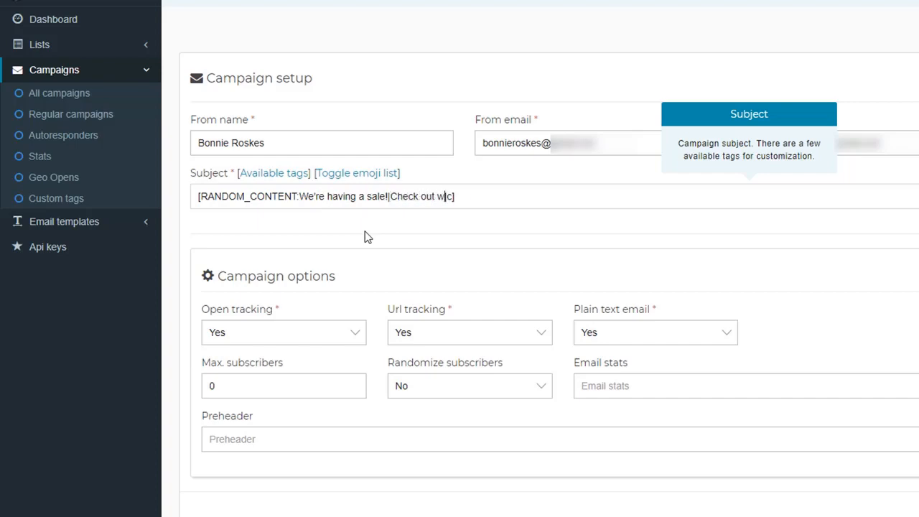
key(Right)
key(shift+End)
text(Don't miss these offers!)
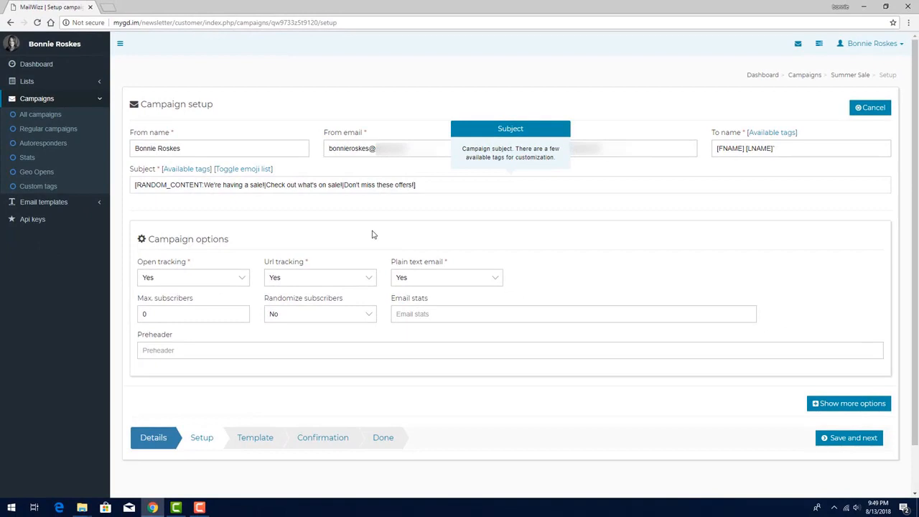
click(247, 171)
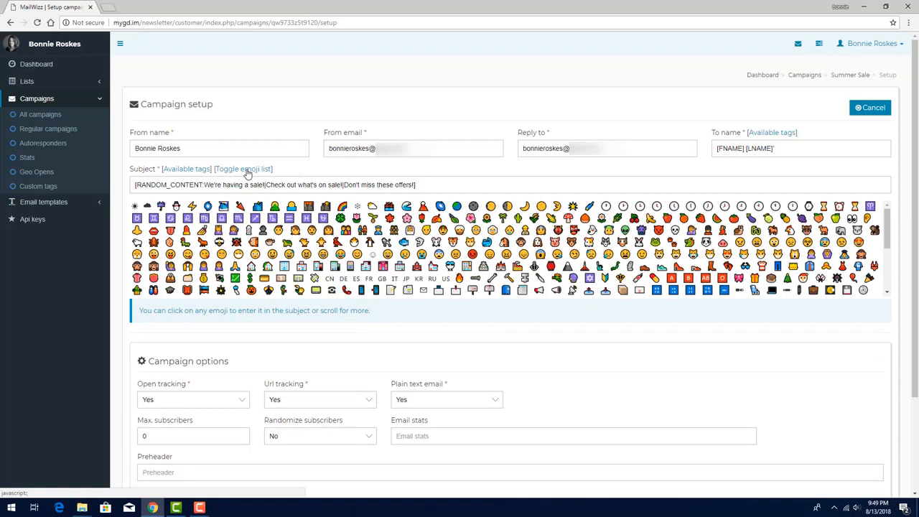
click(248, 170)
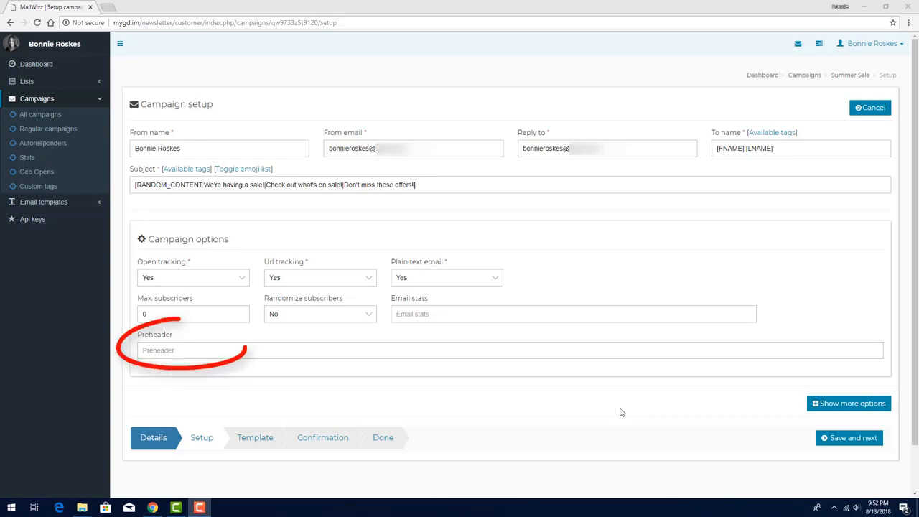
Step: Enter "Super Secret Sale, for out best customers only!" as the campaign preheader
click(558, 373)
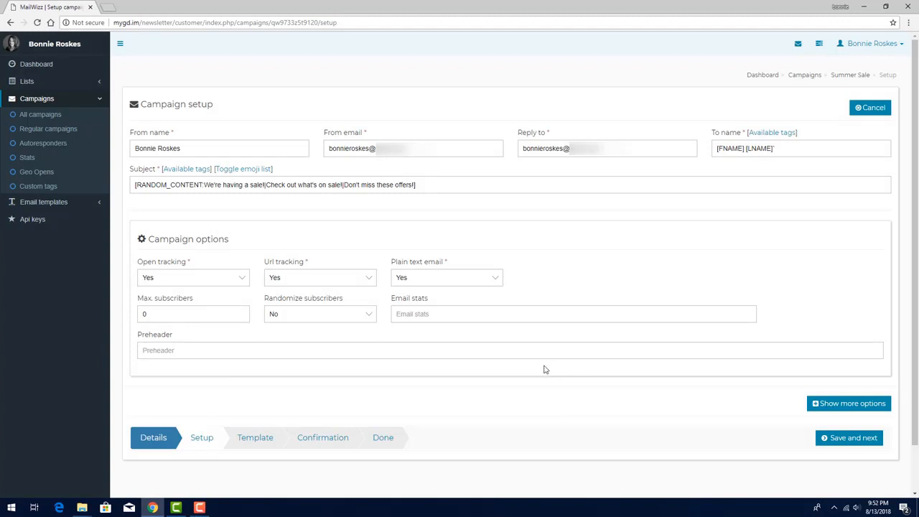
click(368, 351)
text(S)
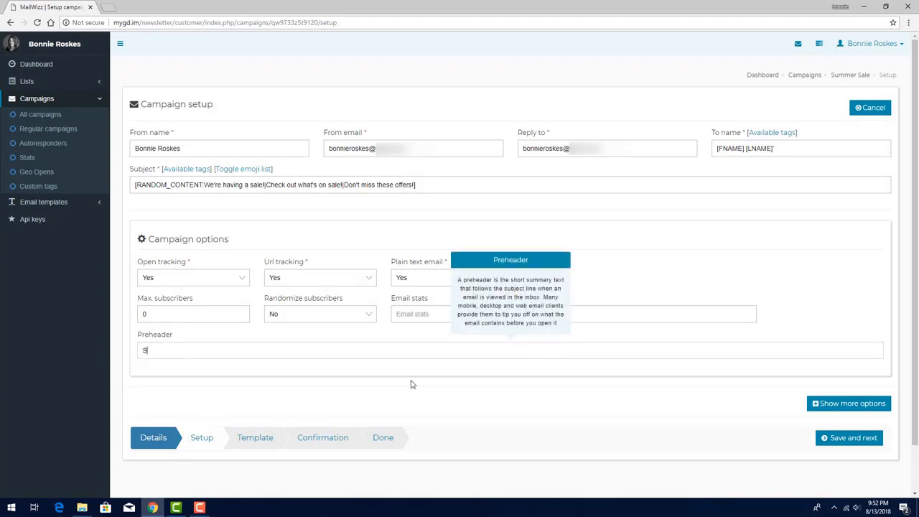
text(uper Secret Sale, for out best customers only!)
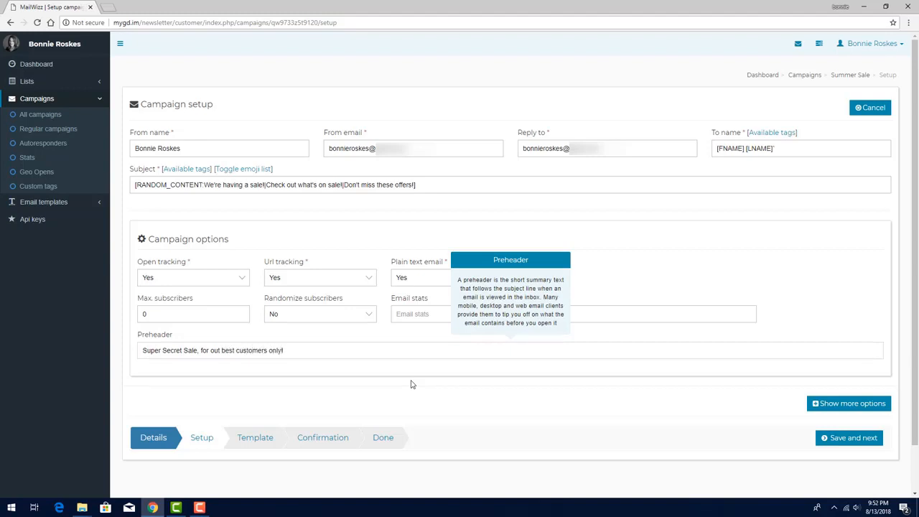
click(460, 384)
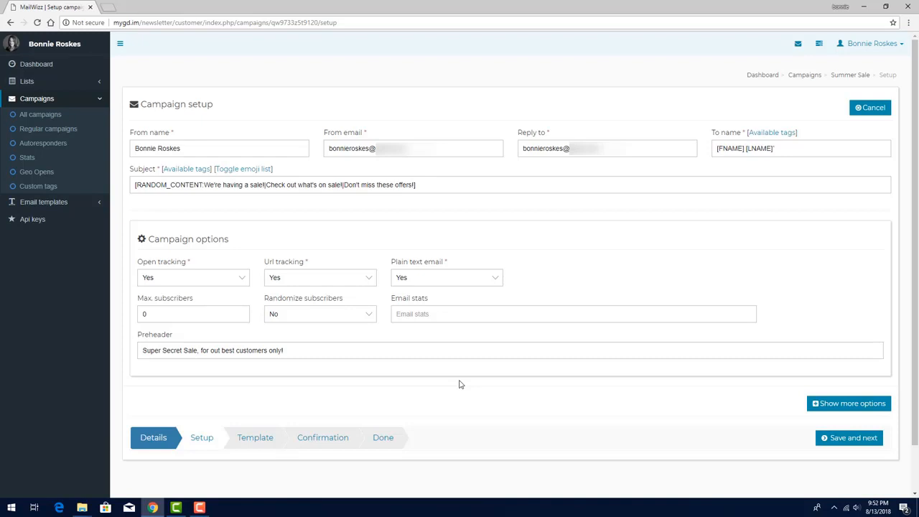
Step: Show the campaign's additional options and look through them
click(841, 405)
scroll(765, 295, down, 1)
scroll(765, 294, down, 5)
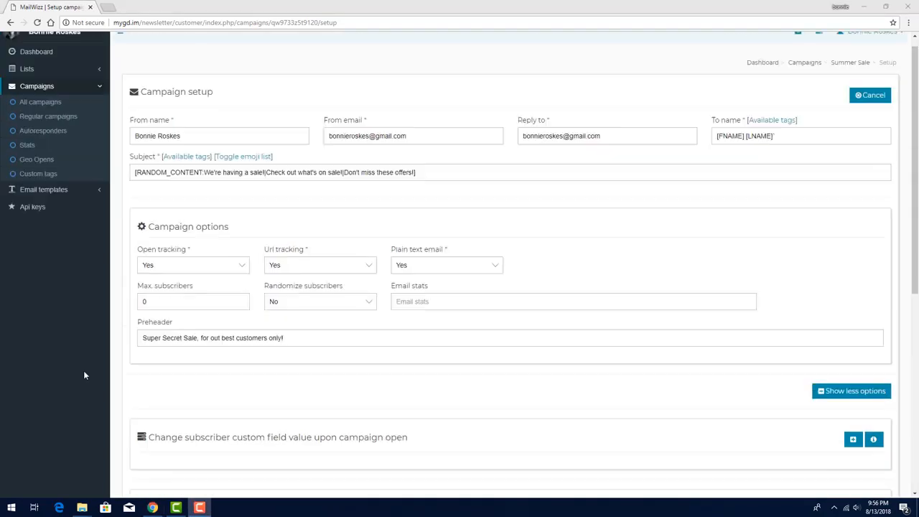
Step: Open the custom fields of the Purchasers list in a separate browser tab
click(25, 83)
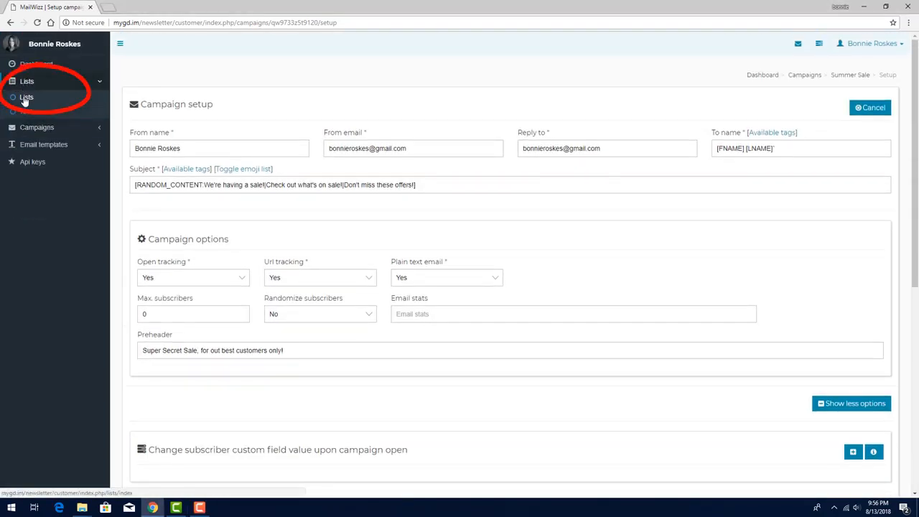
middle_click(26, 99)
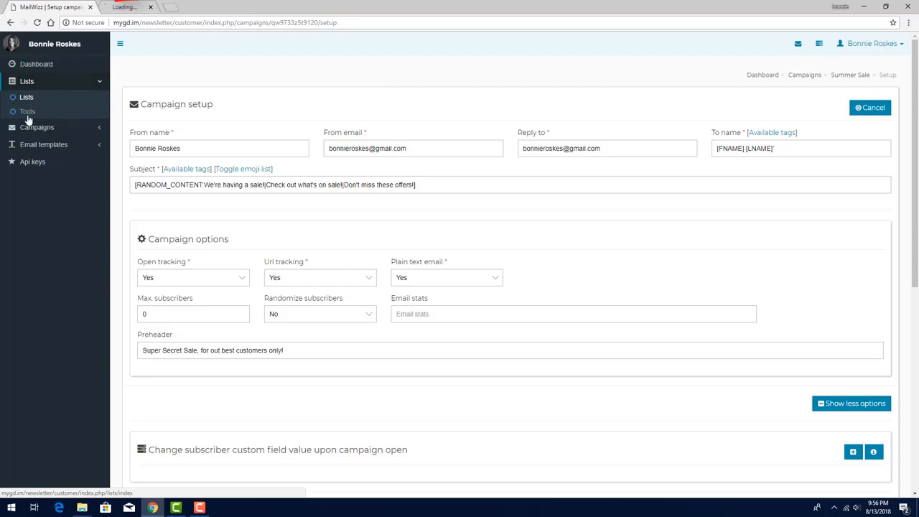
click(131, 7)
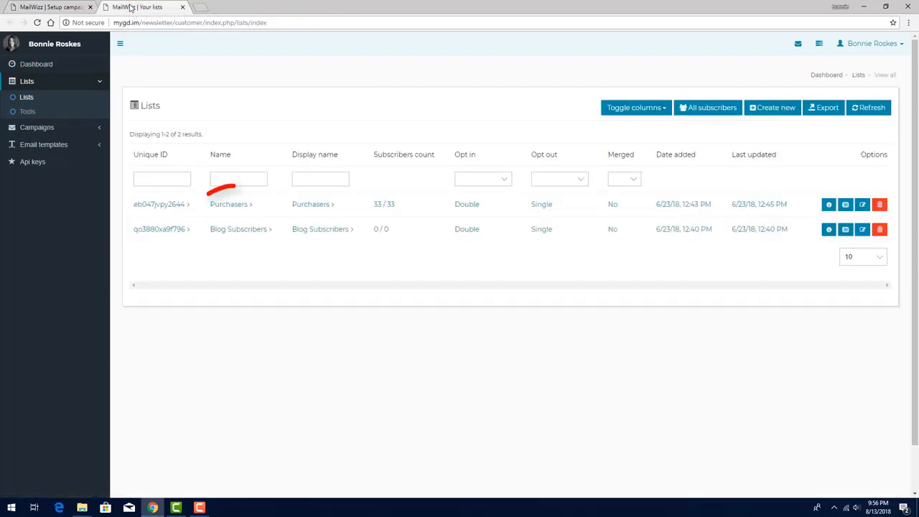
click(228, 206)
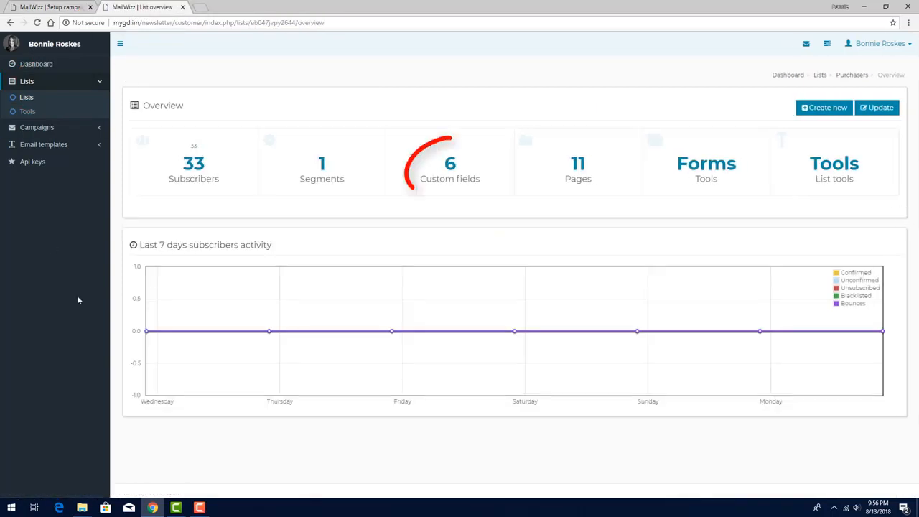
click(445, 167)
Step: Add a text field labelled "Number of opens" with the tag NUM_OPENS to the list's custom fields
scroll(314, 239, down, 10)
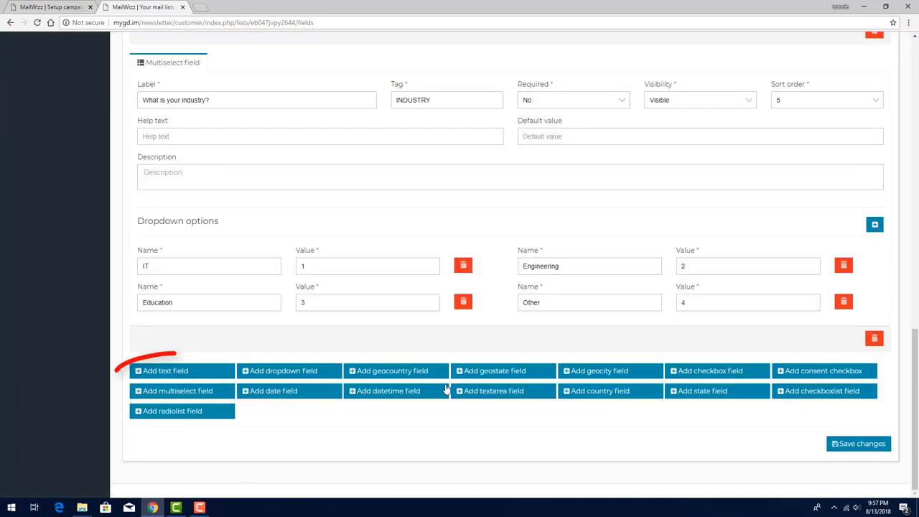
click(181, 377)
text(Number of ope)
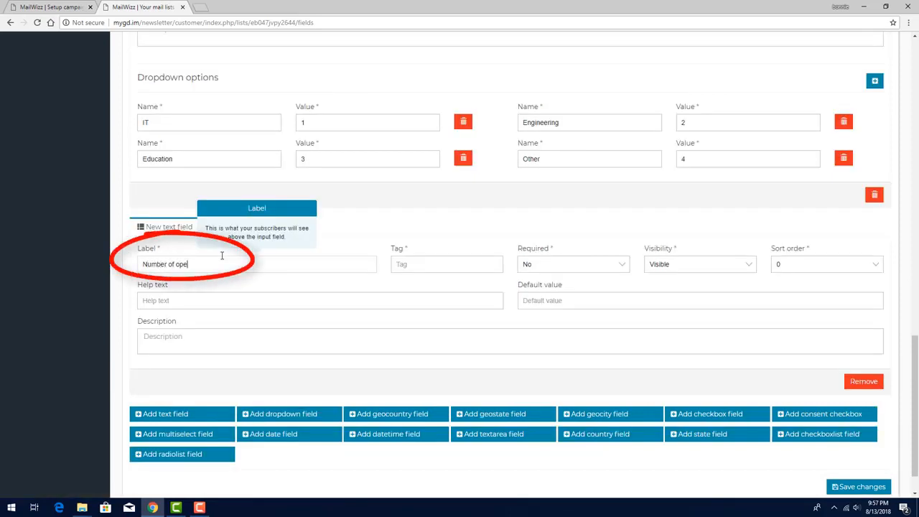
text(ns)
click(423, 264)
text(NUM_OPENS)
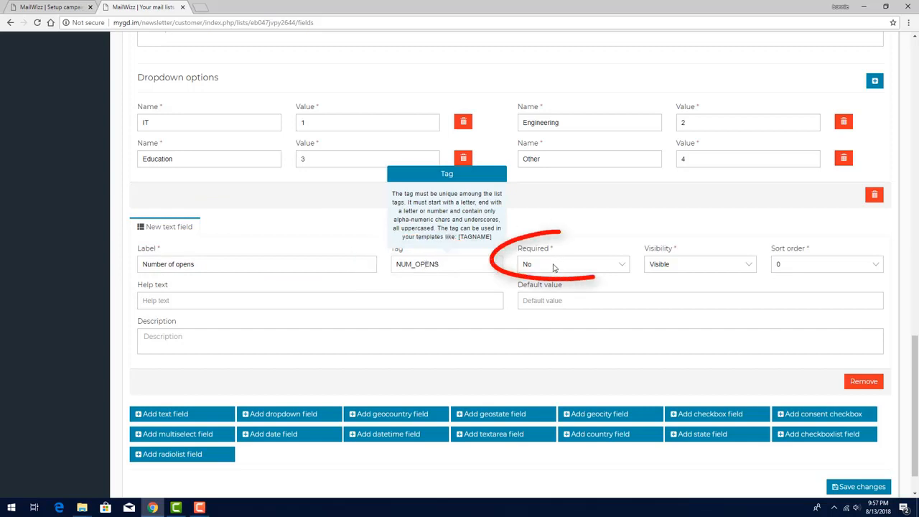
Step: Set the Number of opens field's visibility to Hidden and its sort order to 10
click(609, 236)
click(670, 264)
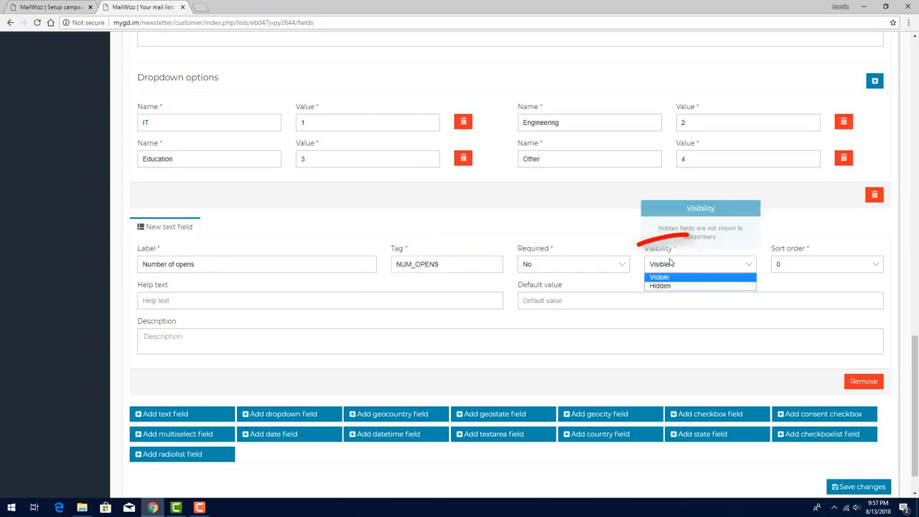
click(666, 285)
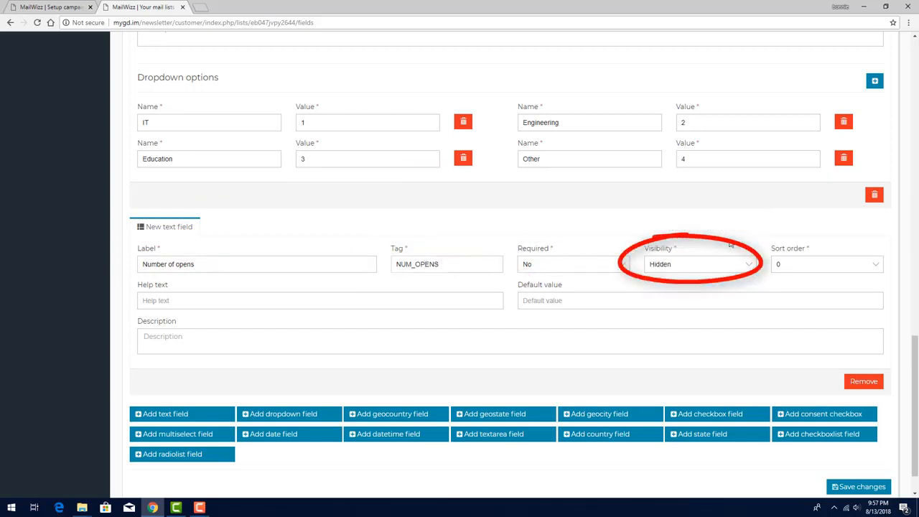
click(792, 267)
scroll(797, 361, down, 5)
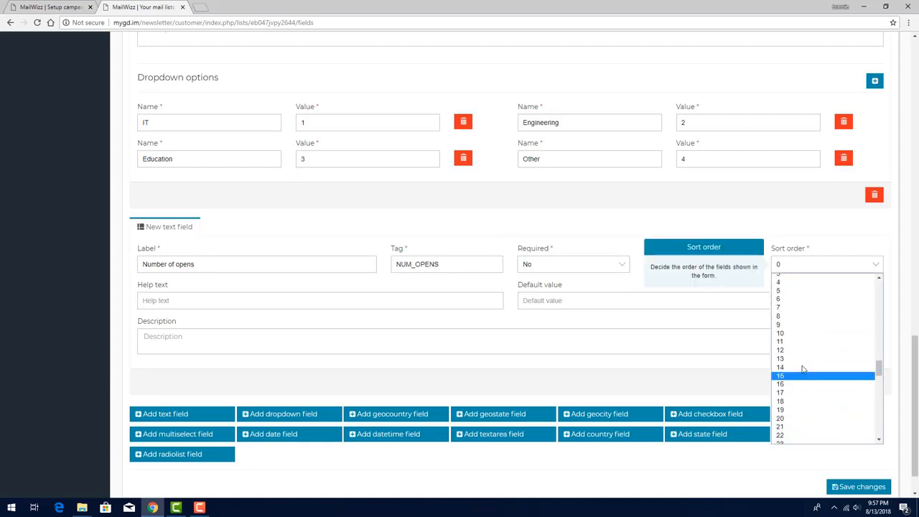
click(799, 333)
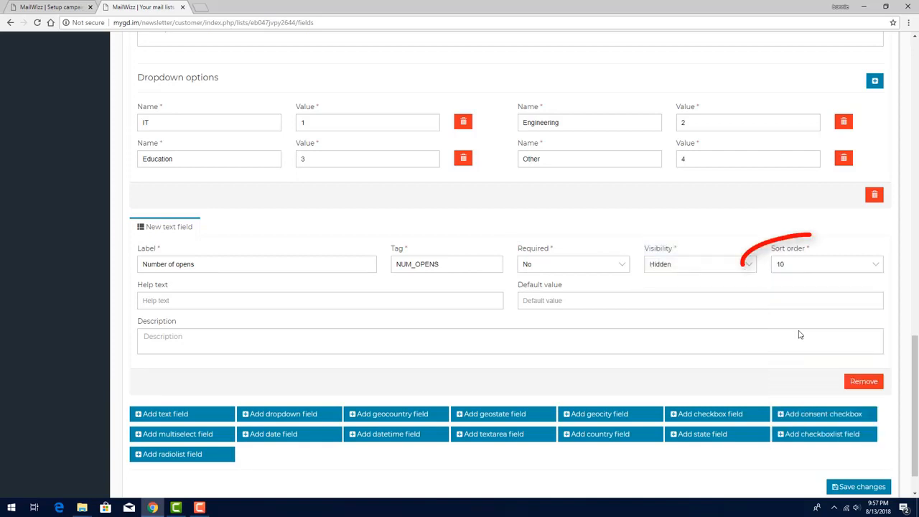
Step: Give the Number of opens field a default value of 0 and save the custom fields
click(582, 316)
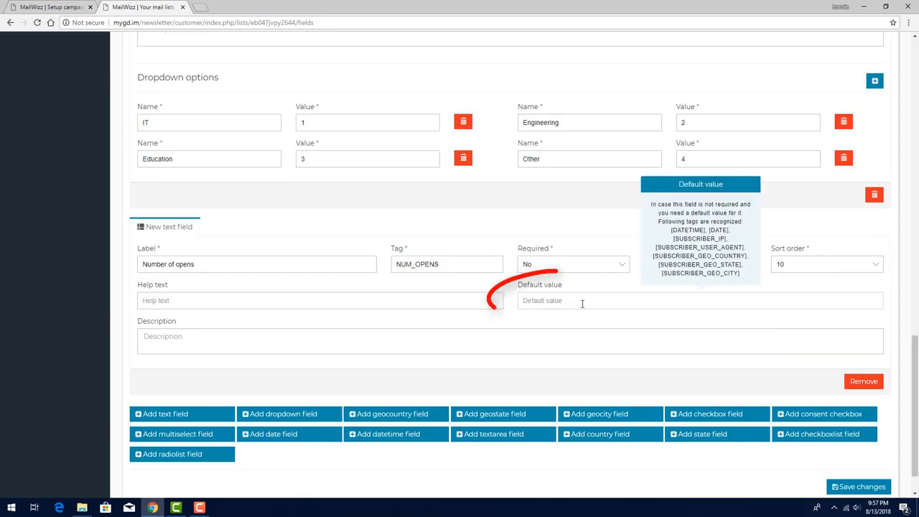
text(0)
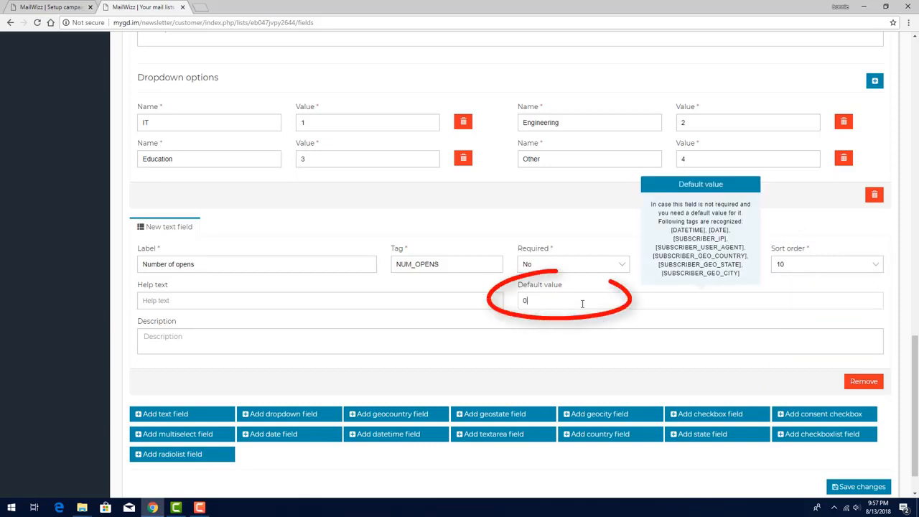
click(855, 489)
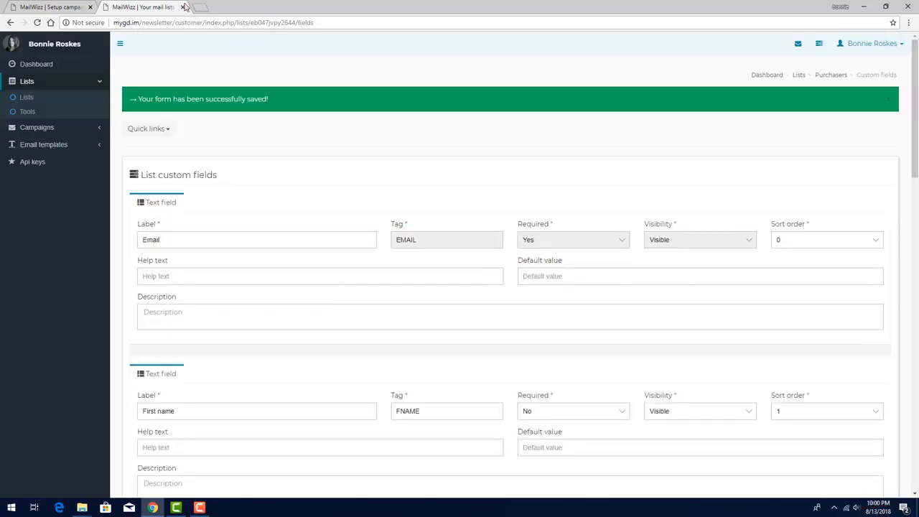
Step: Close the custom fields page, reload the Summer Sale campaign setup and show its additional options
click(184, 6)
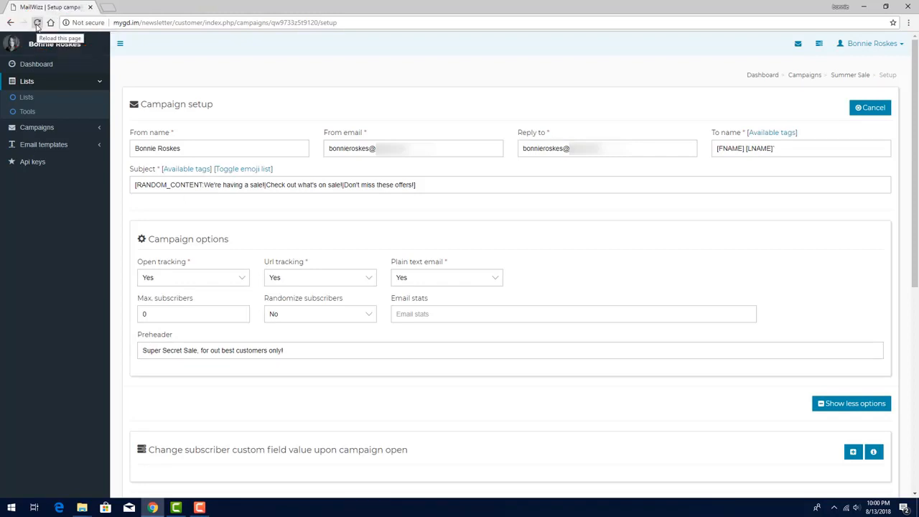
click(37, 23)
click(852, 403)
Step: Add a subscriber custom field change upon campaign open and choose Number of opens as its field
scroll(625, 349, down, 3)
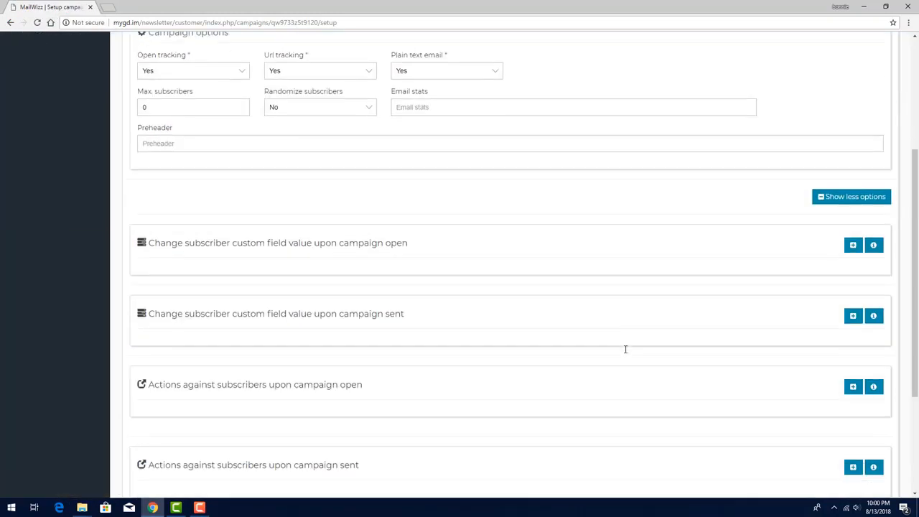
scroll(626, 349, down, 3)
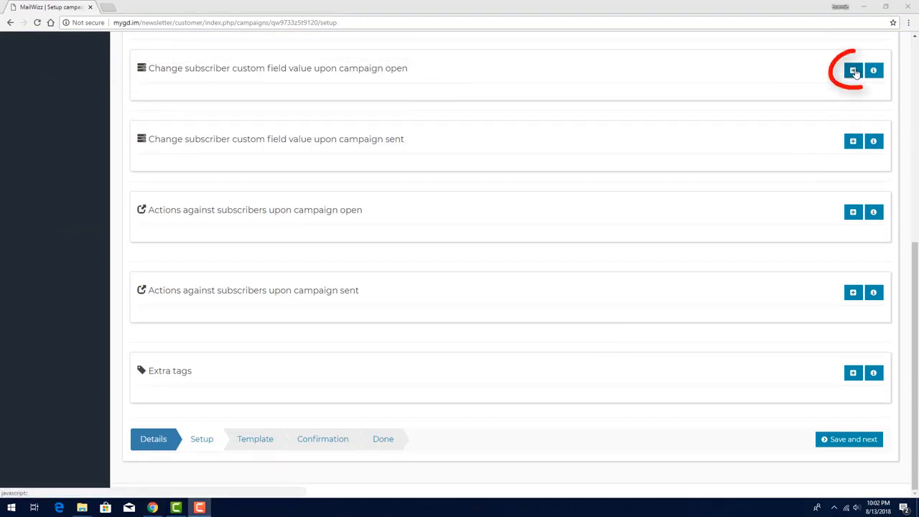
click(853, 70)
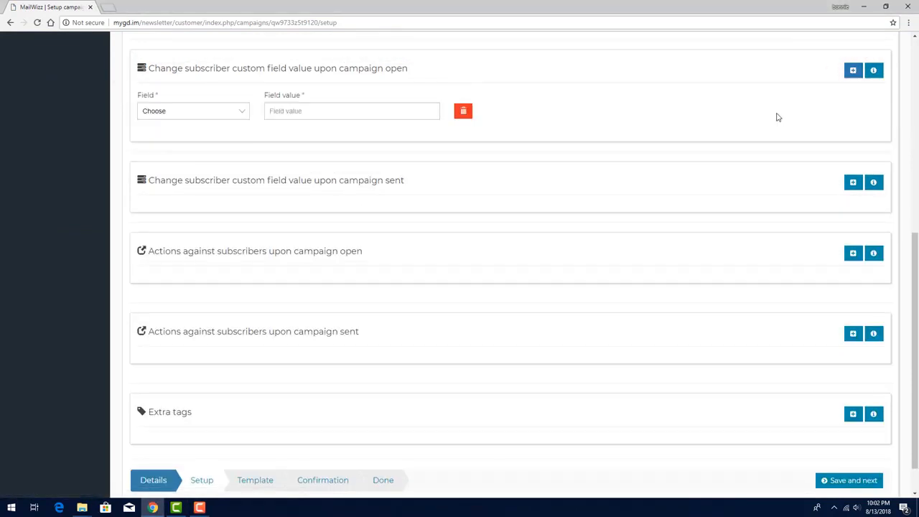
click(226, 111)
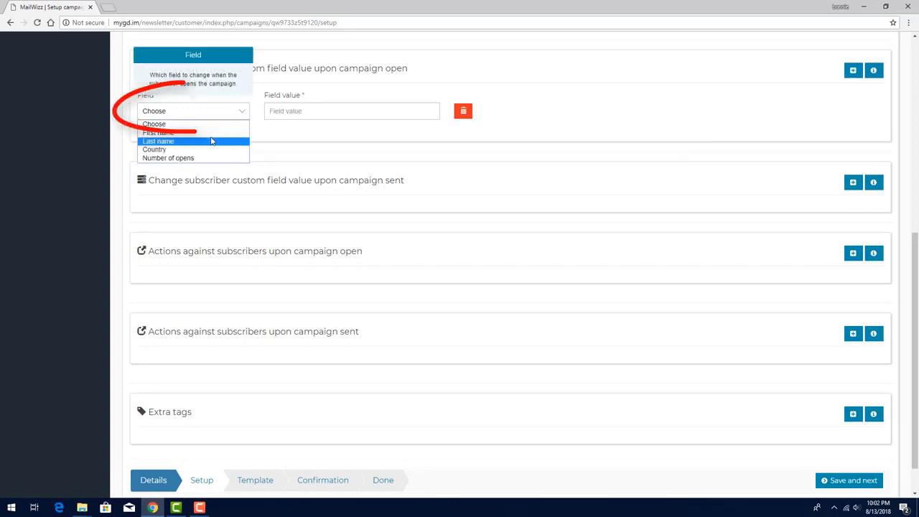
click(213, 156)
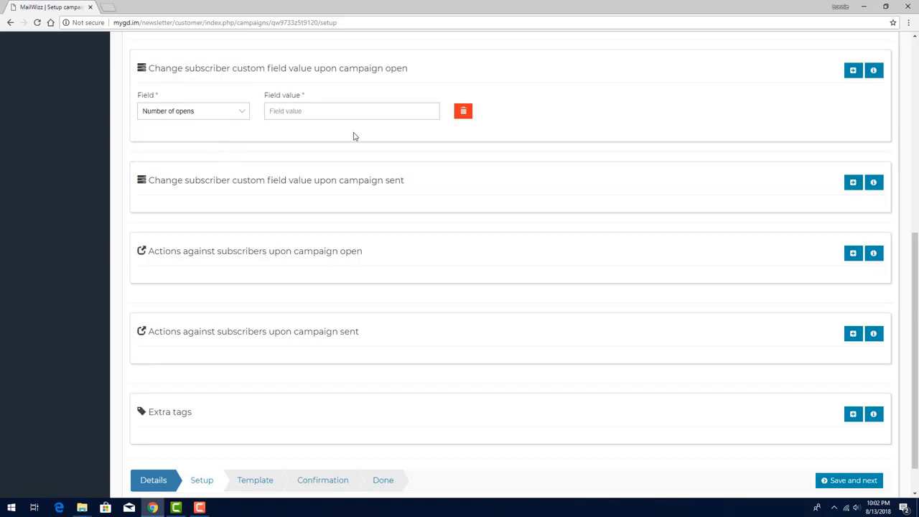
Step: Copy the [INCREMENT_BY_X] tag from the section's info into the campaign-open field value and change it to [INCREMENT_BY_1]
click(875, 72)
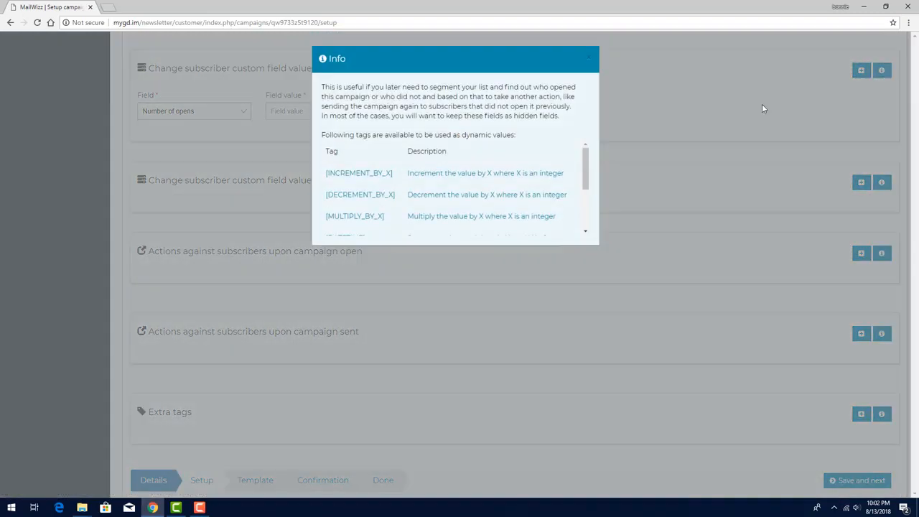
drag(393, 175, 327, 176)
key(ctrl+c)
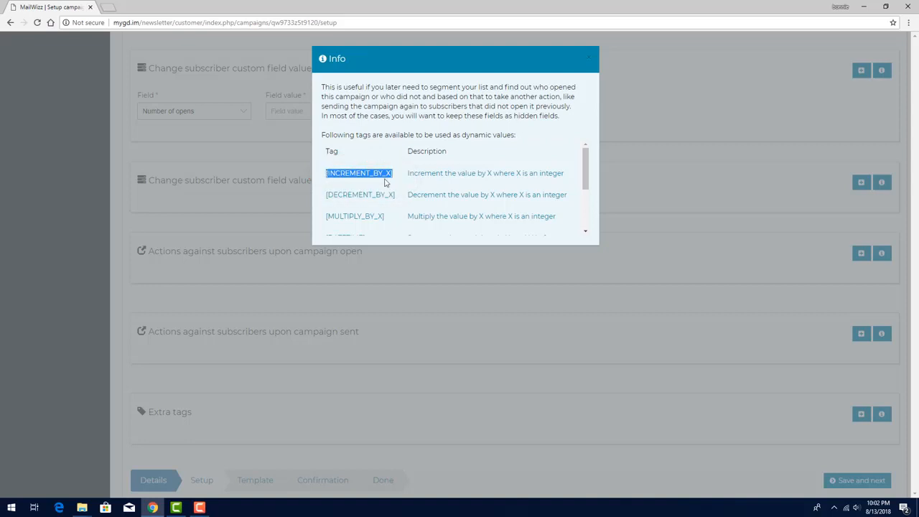
click(675, 169)
click(423, 111)
key(ctrl+v)
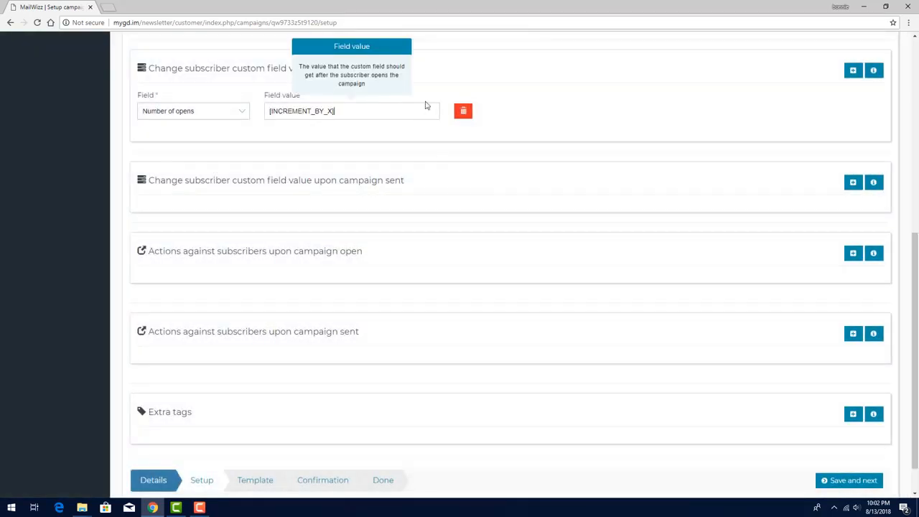
key(Left)
key(BackSpace)
text(1)
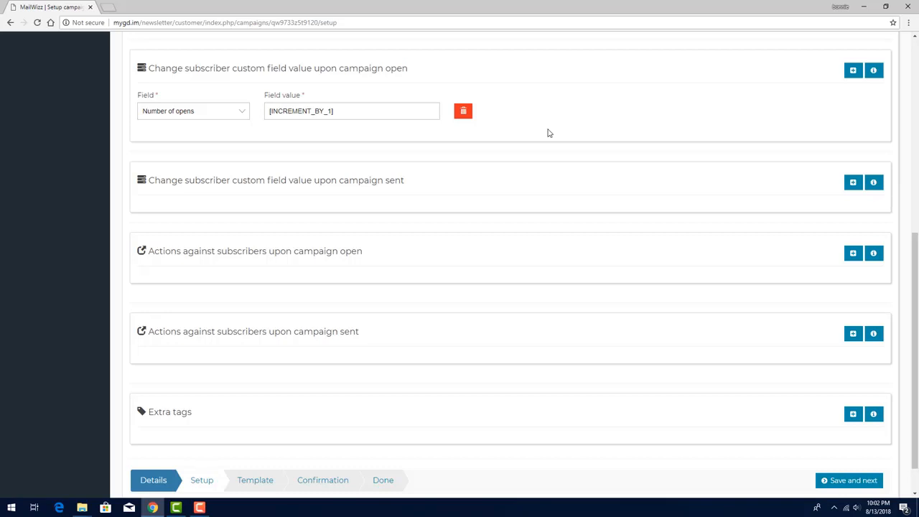
Step: Try adding a custom field change upon campaign sent, check its dynamic value tags and remove the empty entry
click(853, 182)
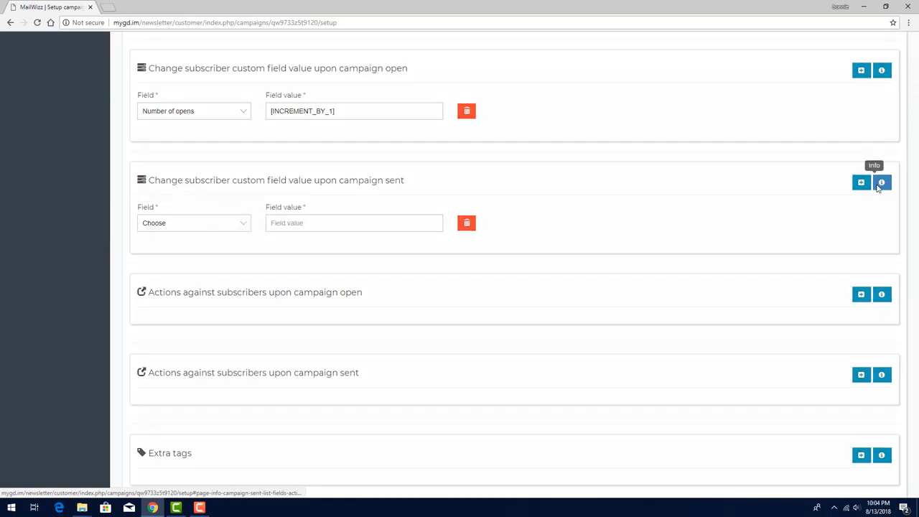
click(882, 183)
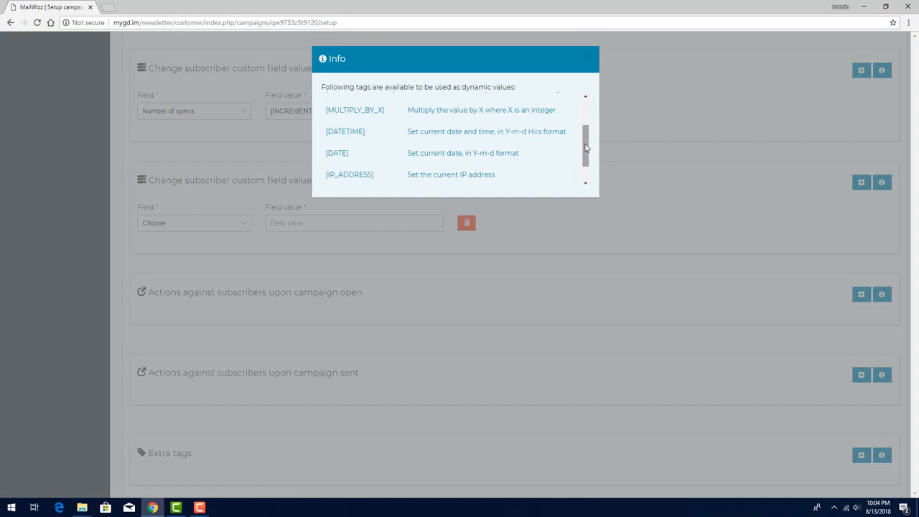
drag(585, 147, 585, 127)
click(564, 247)
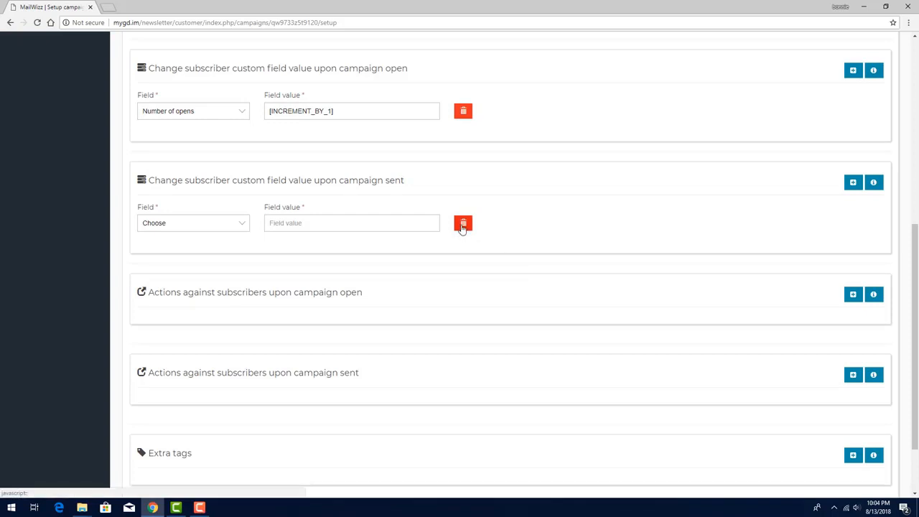
click(463, 224)
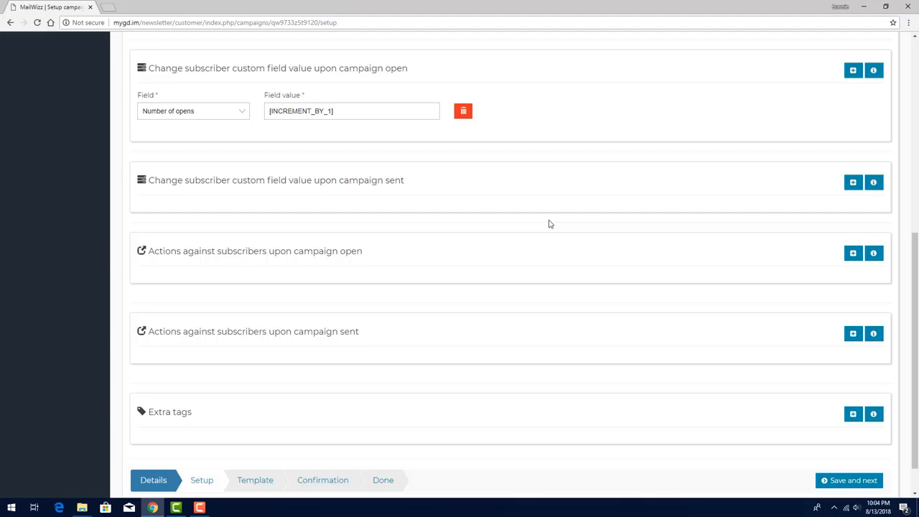
Step: Add an action against subscribers upon campaign open, check the available action types and remove it
click(853, 256)
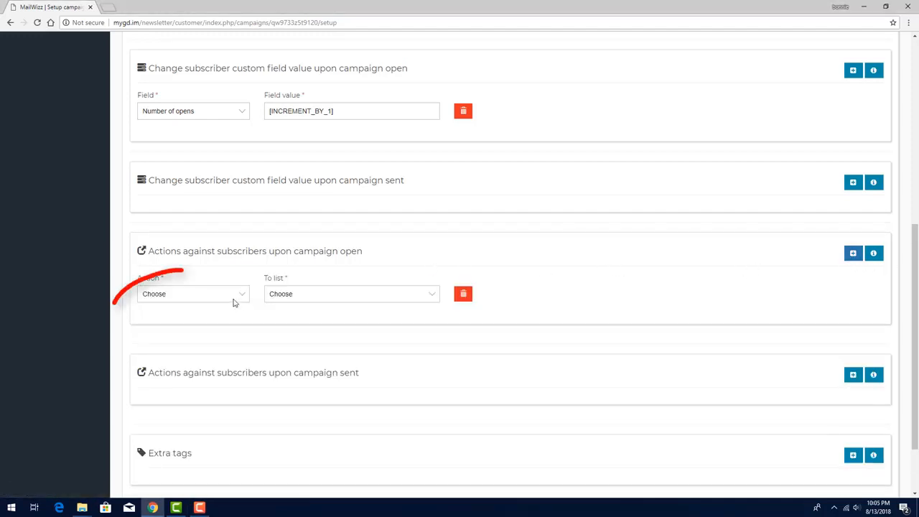
click(231, 301)
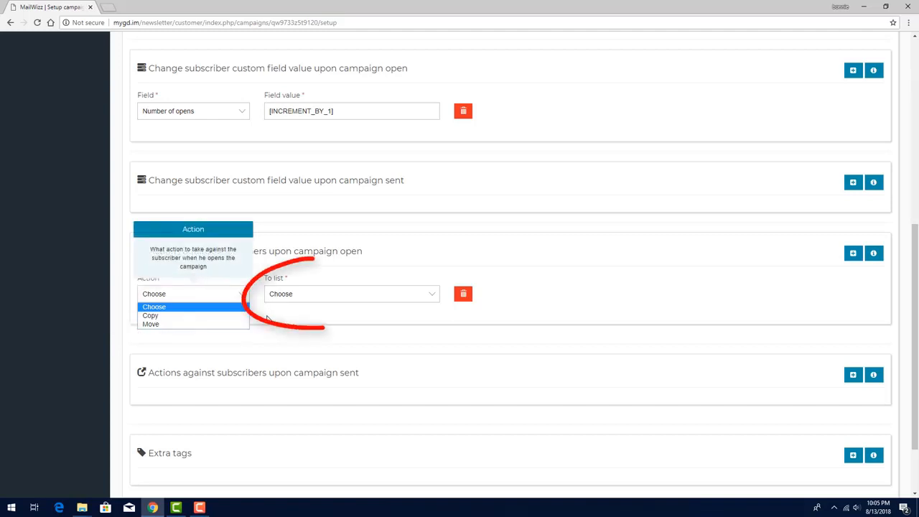
click(267, 318)
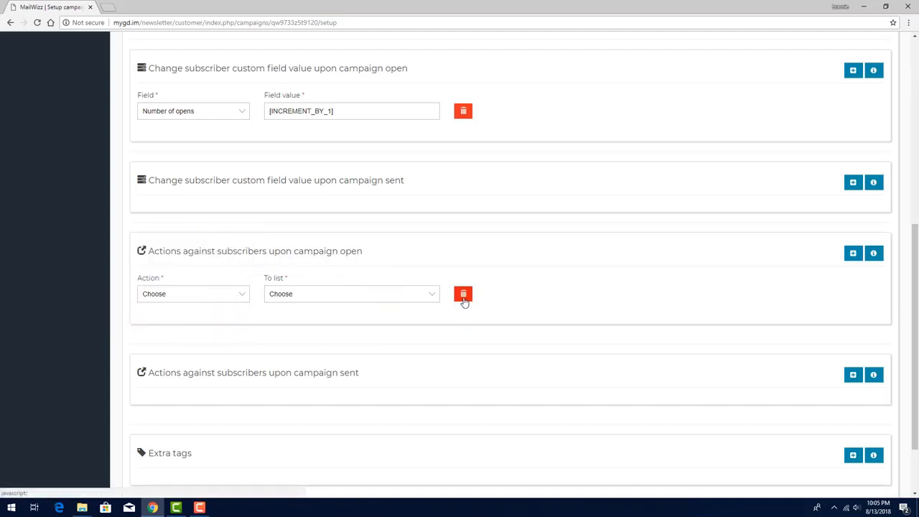
click(464, 294)
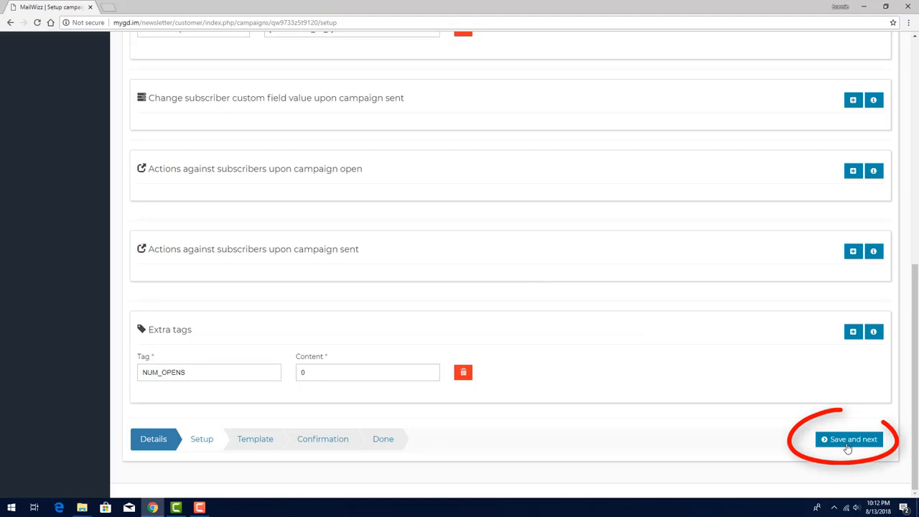
Step: Save the campaign setup and place Boxed Text, Divider and Image + Caption blocks in the template builder
click(845, 440)
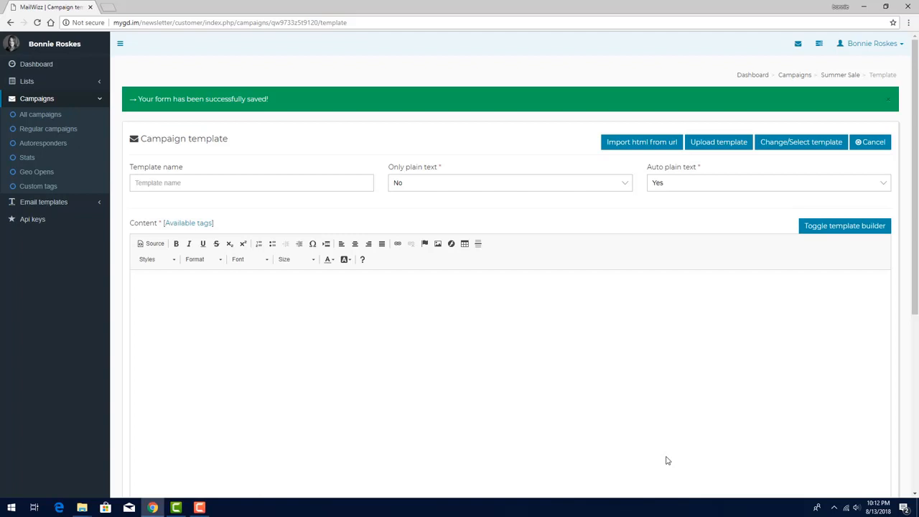
click(844, 225)
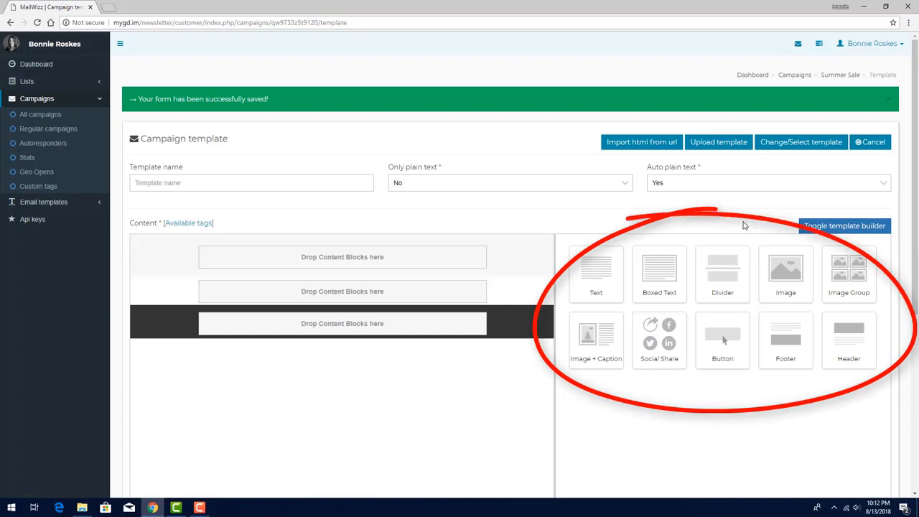
drag(659, 266, 345, 260)
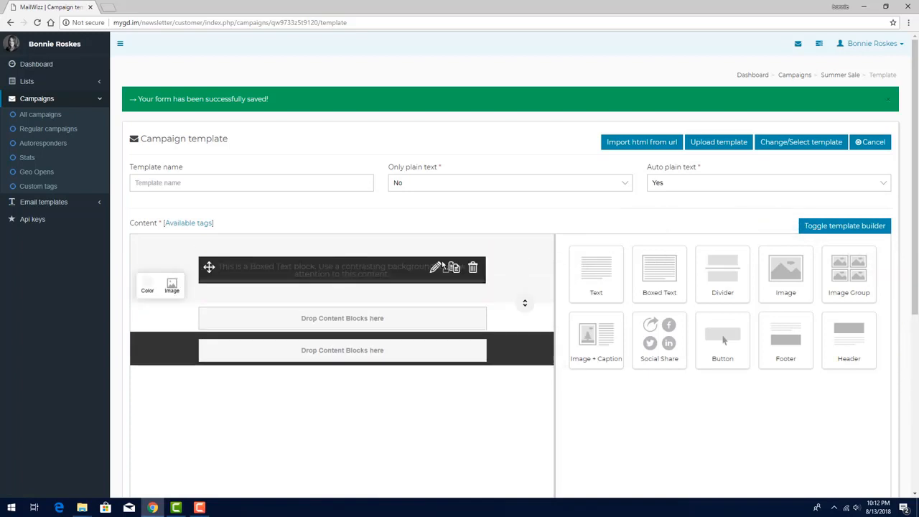
drag(719, 260, 435, 318)
drag(600, 334, 438, 373)
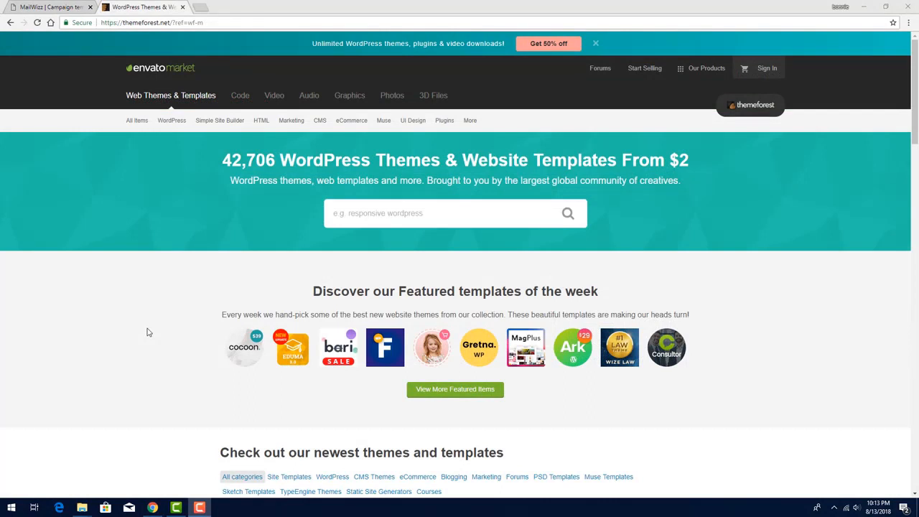
Step: Switch to ThemeForest and browse its marketing email templates
mouse_move(284, 125)
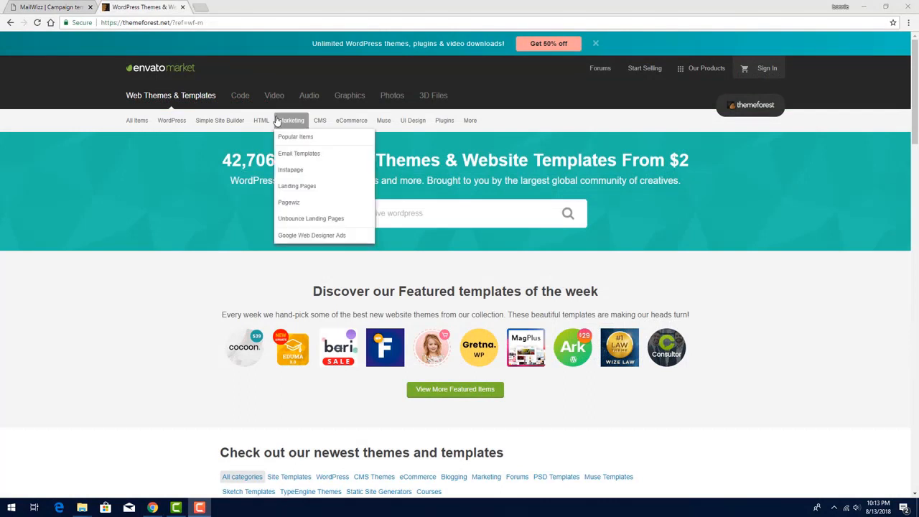
click(295, 153)
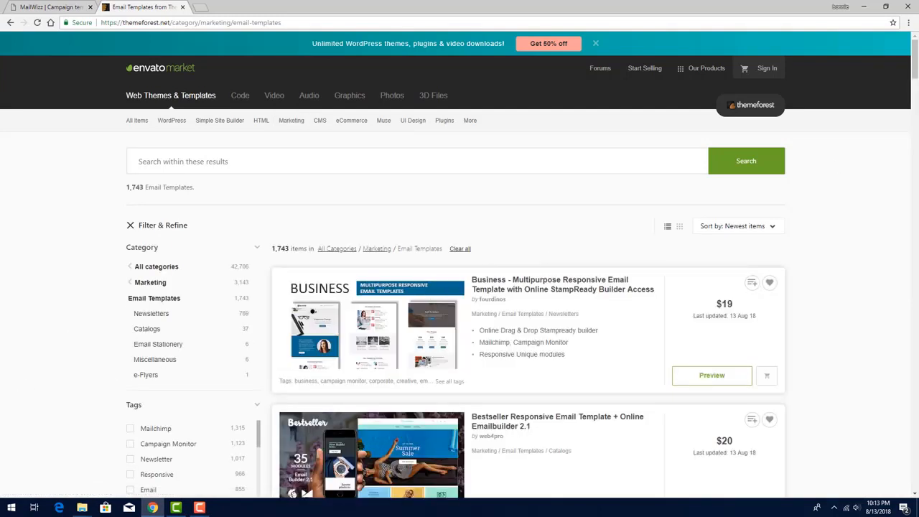
drag(916, 65, 916, 149)
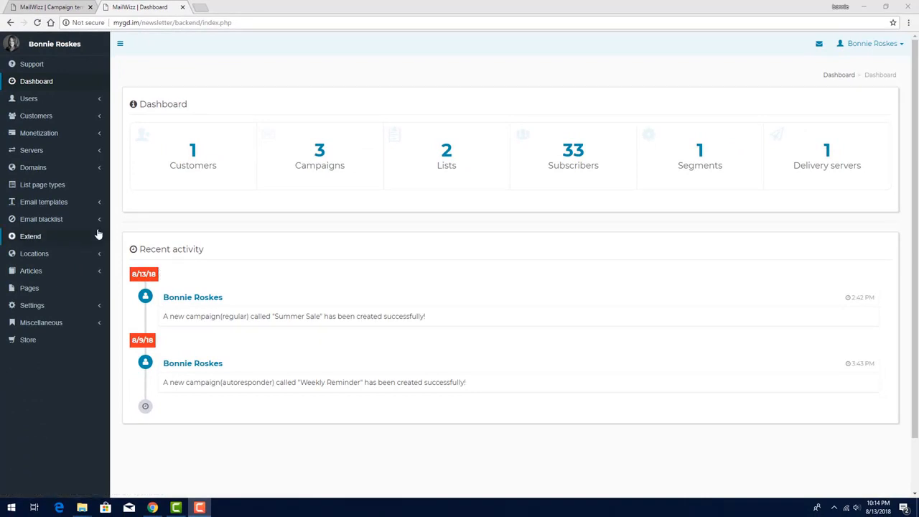
Step: View the email templates gallery and the template categories in the MailWizz backend
click(43, 201)
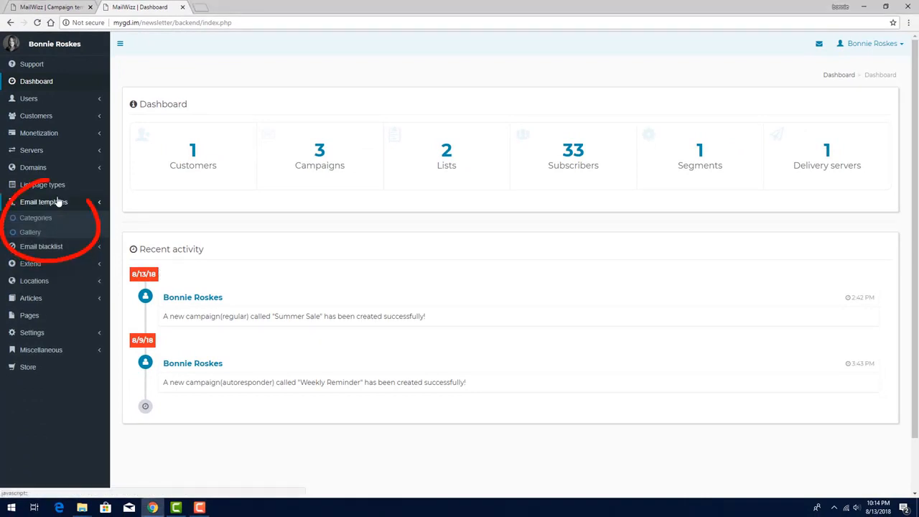
click(34, 232)
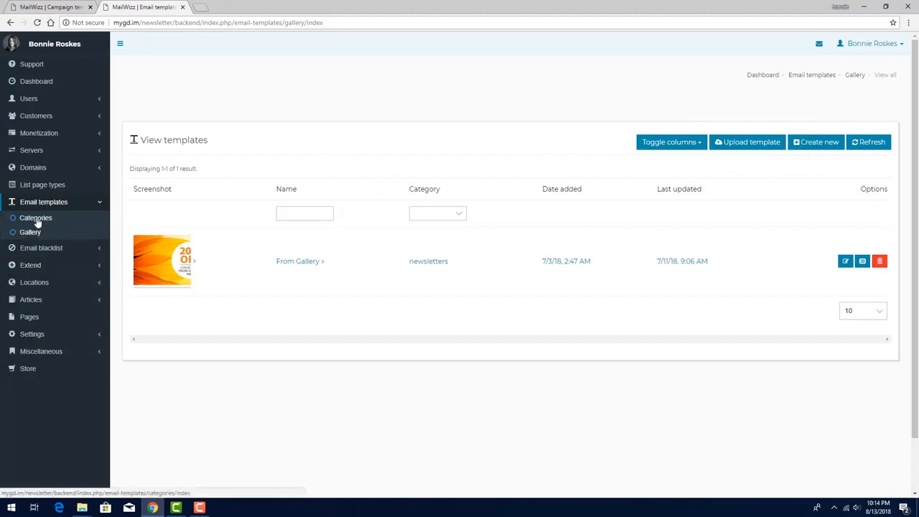
click(36, 218)
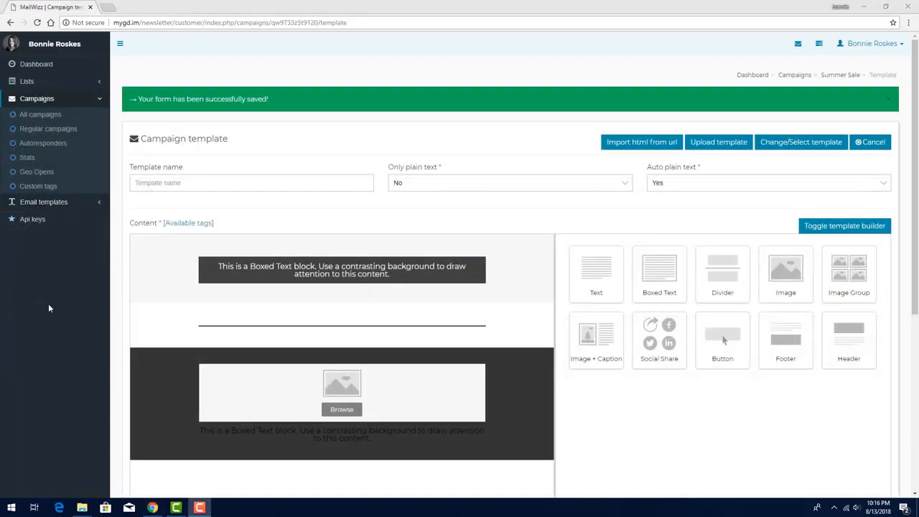
Step: View the email templates gallery in the customer area and go to the customer's own templates
click(44, 203)
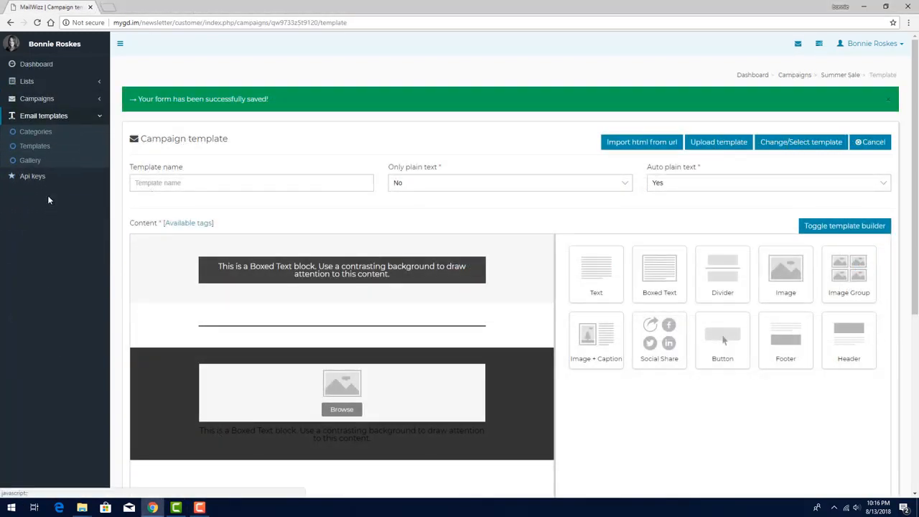
click(31, 161)
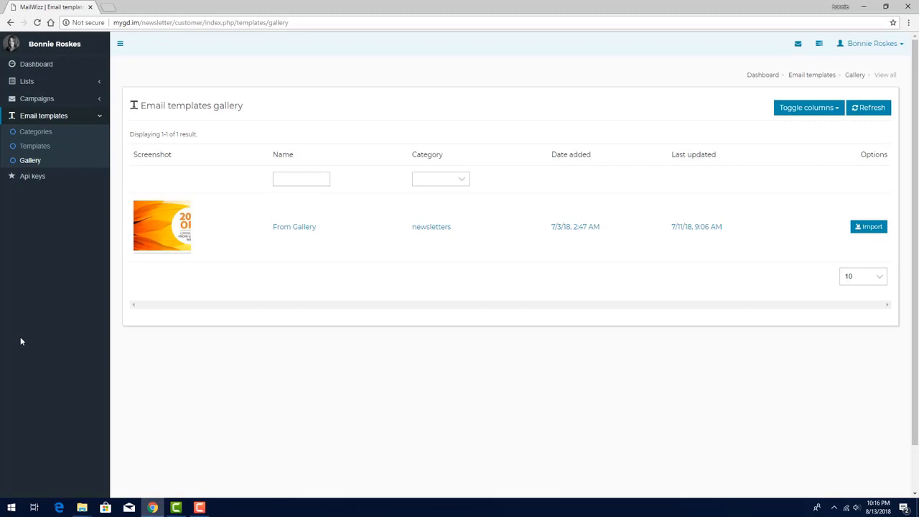
click(28, 148)
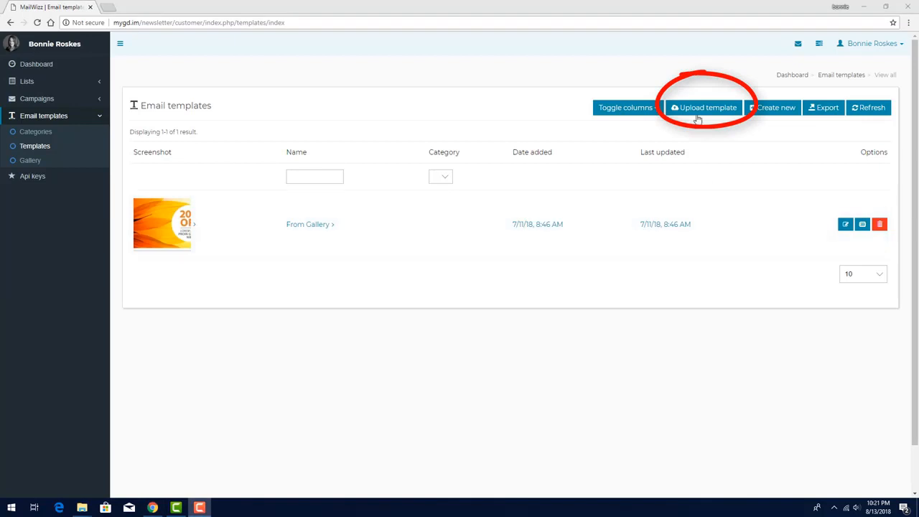
Step: Upload the archive mailwizz-template.zip as a new email template
click(696, 107)
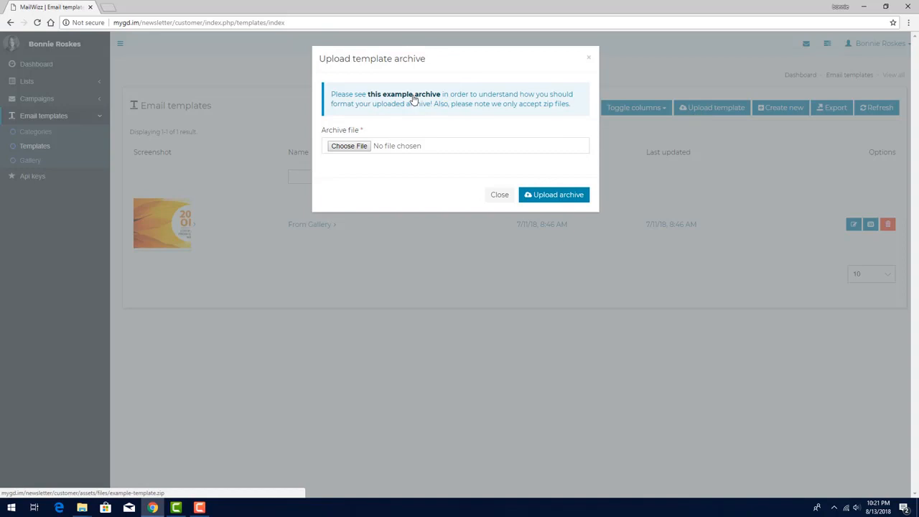
click(349, 147)
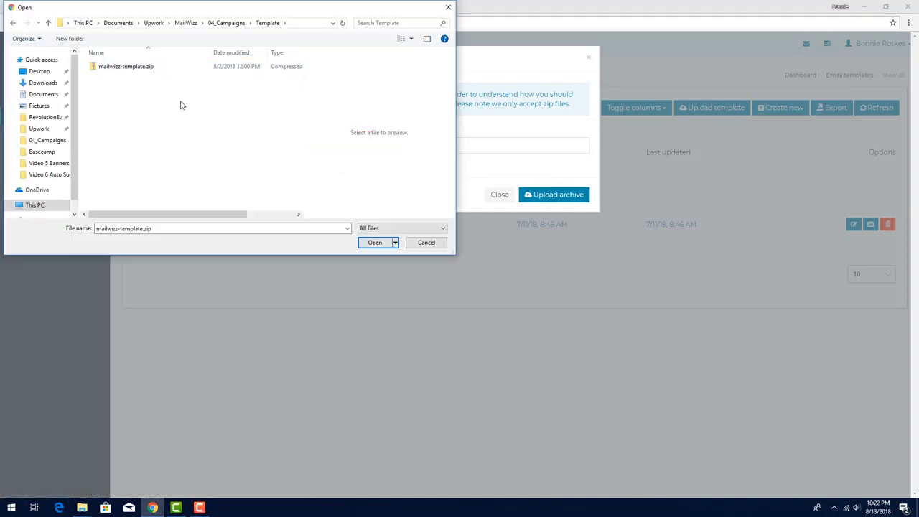
click(119, 69)
click(373, 242)
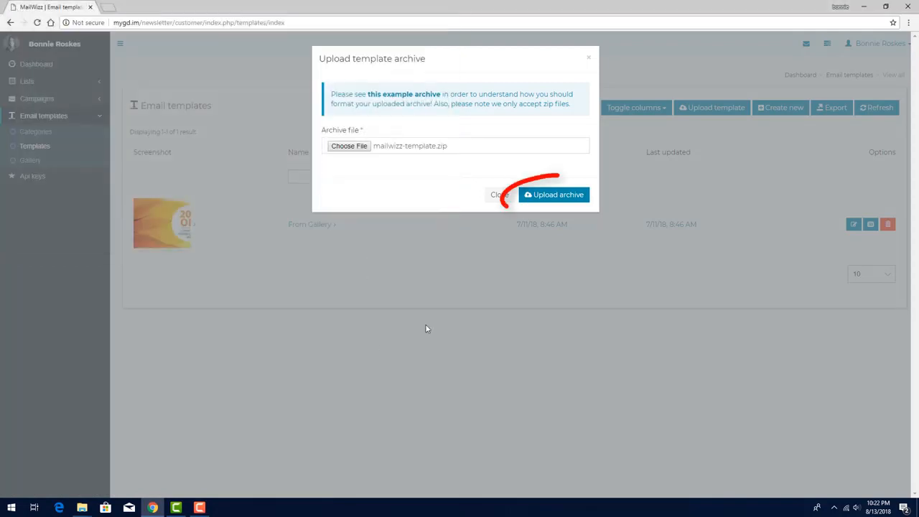
click(552, 197)
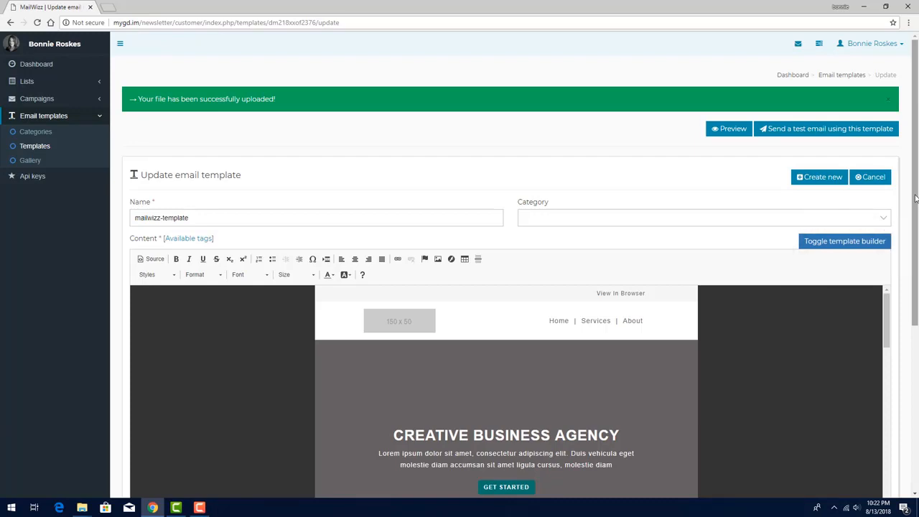
Step: Look through the content of the uploaded mailwizz-template and return to the email templates list
scroll(798, 306, down, 5)
scroll(799, 305, down, 15)
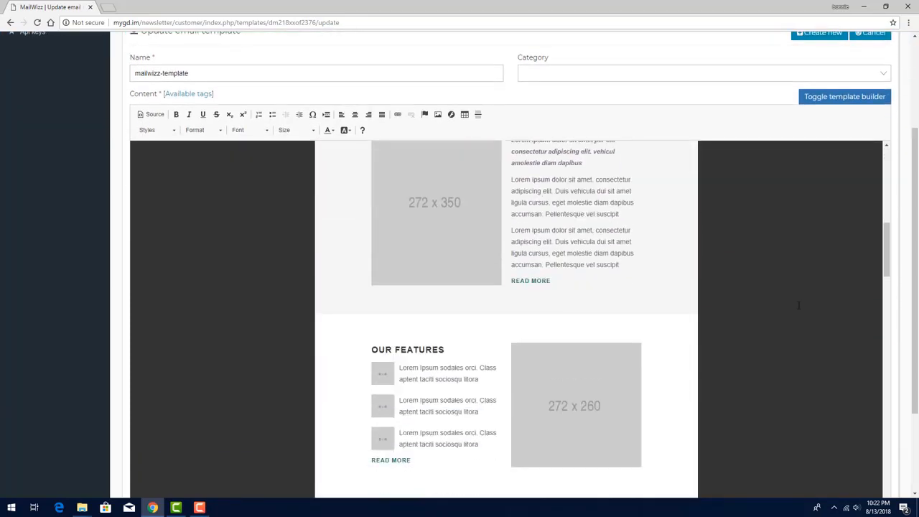
scroll(799, 305, down, 2)
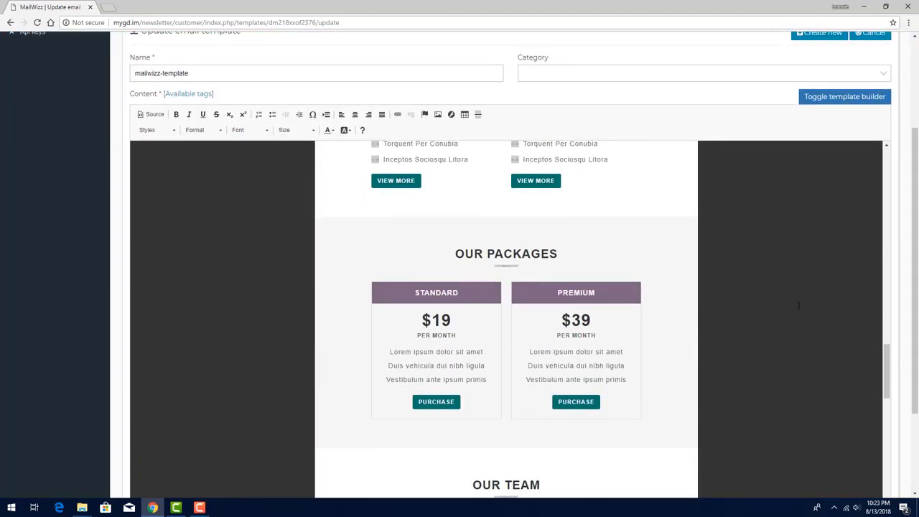
scroll(799, 305, up, 20)
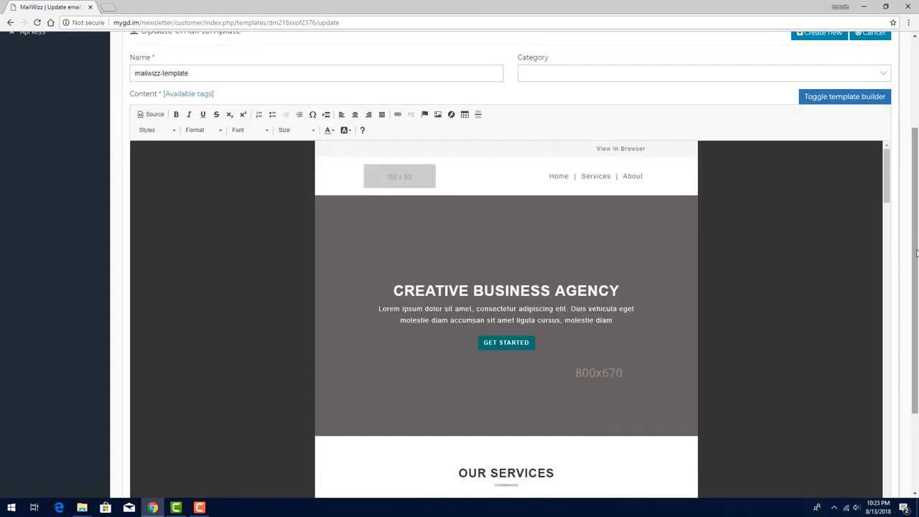
scroll(892, 269, up, 2)
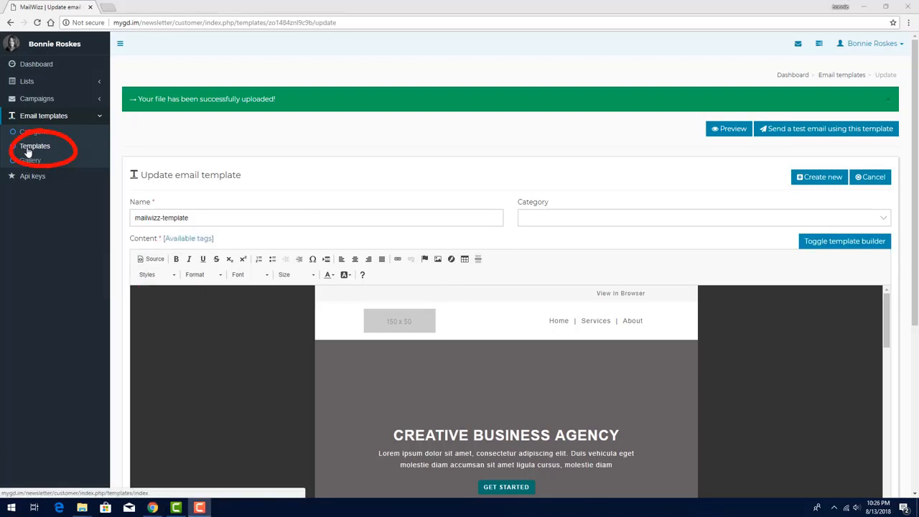
click(27, 148)
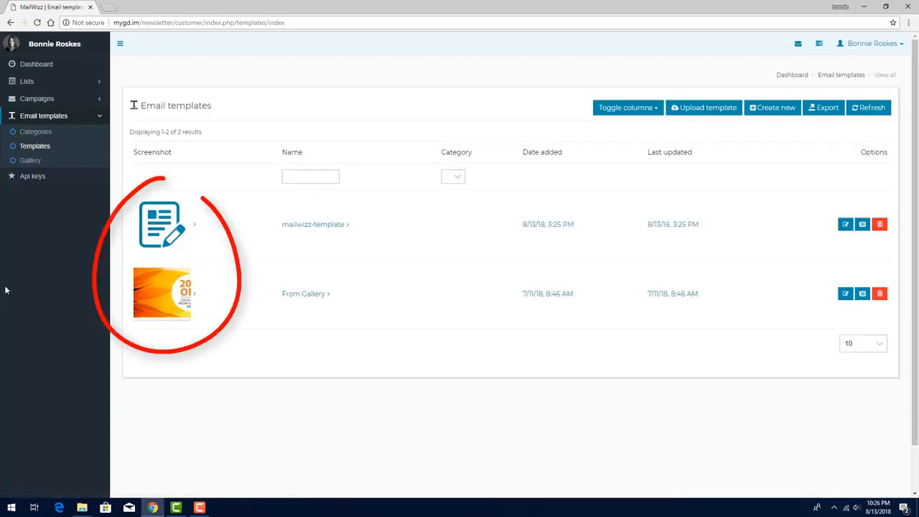
Step: Reopen the Summer Sale campaign, continue to its template stage and choose mailwizz-template
click(35, 99)
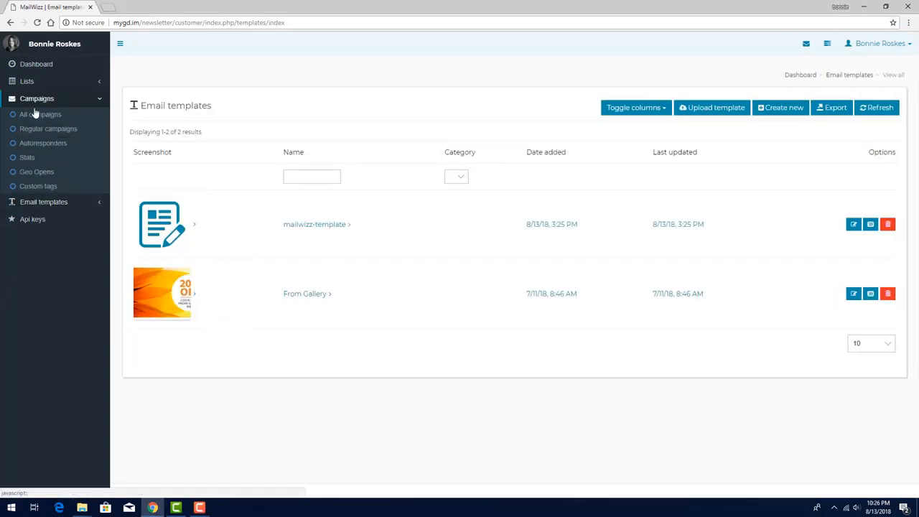
click(36, 116)
click(256, 205)
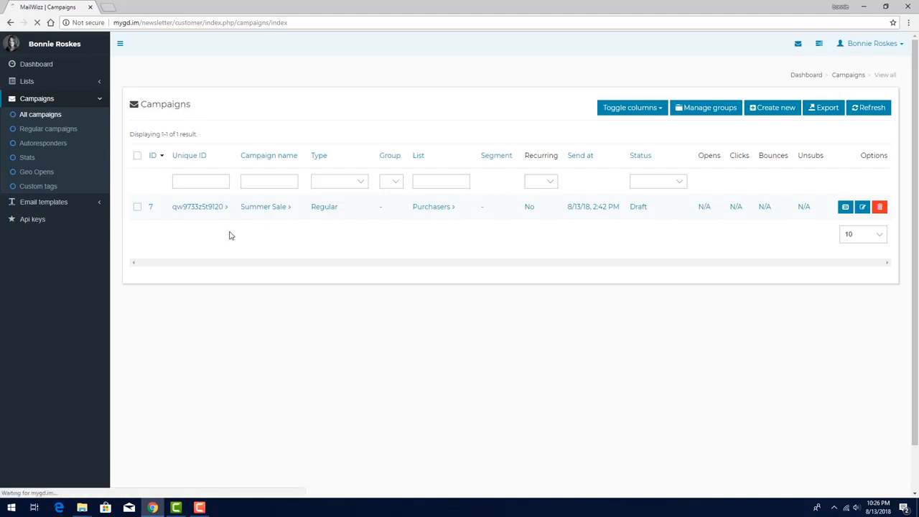
click(836, 440)
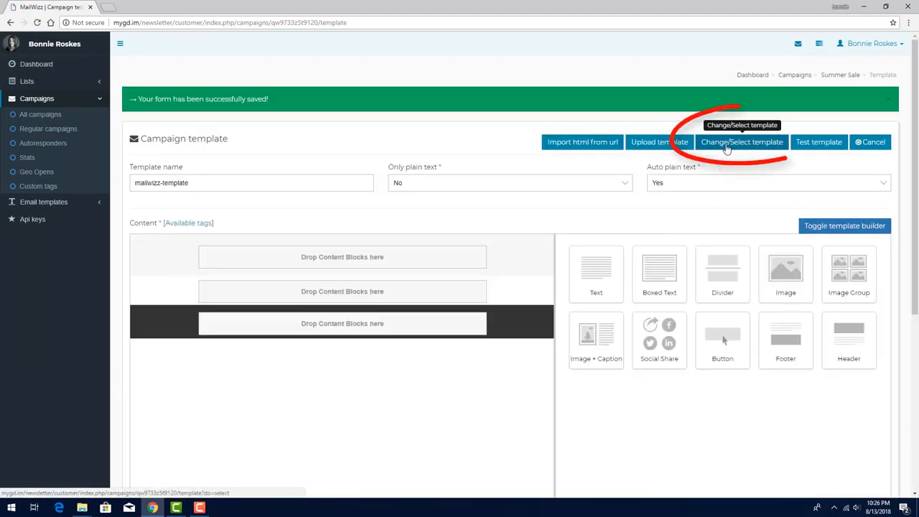
click(727, 142)
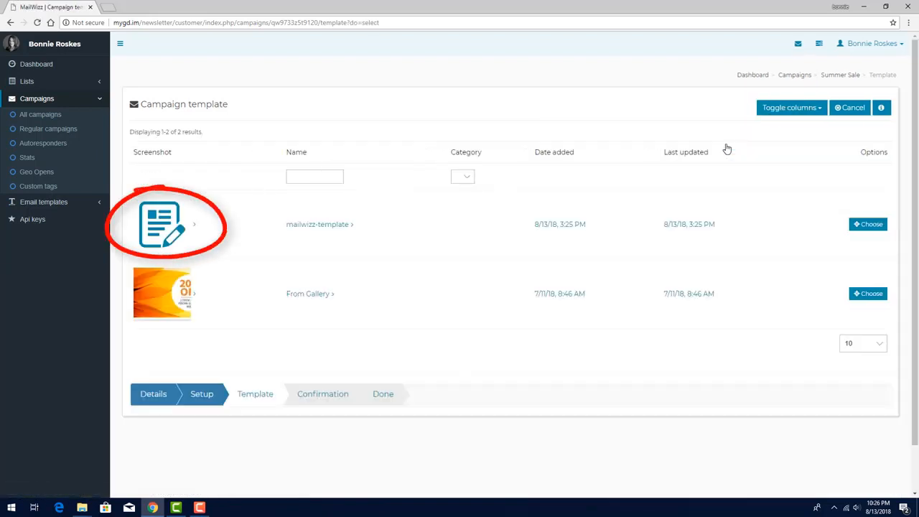
click(867, 224)
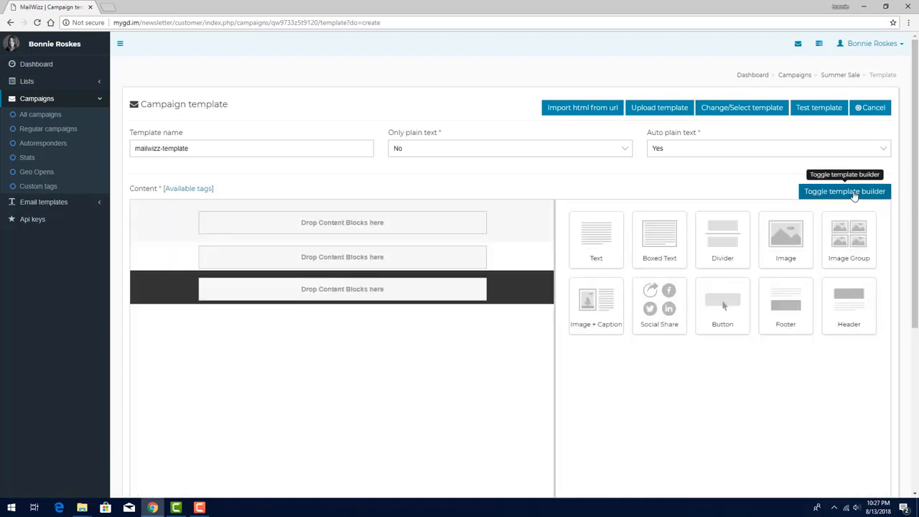
Step: Leave the template builder and upload the archive mailwizz-template.zip as the Summer Sale campaign's template
click(848, 193)
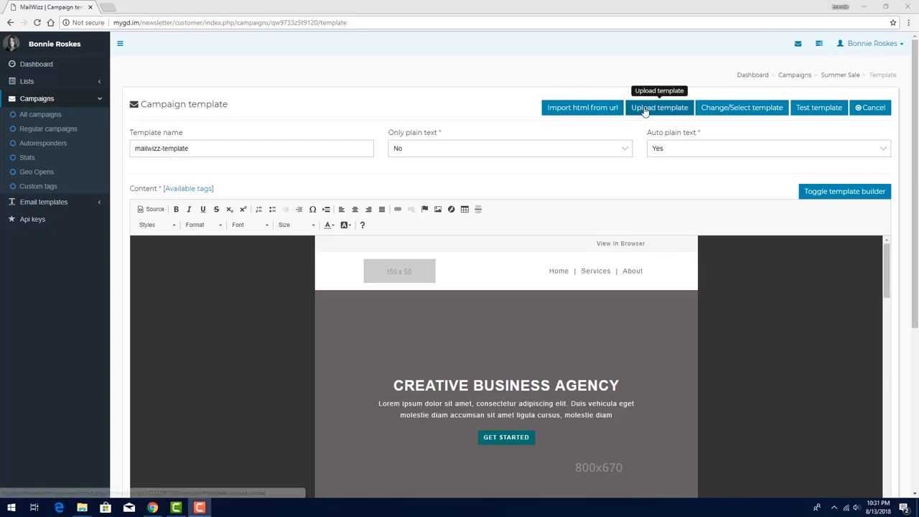
click(645, 112)
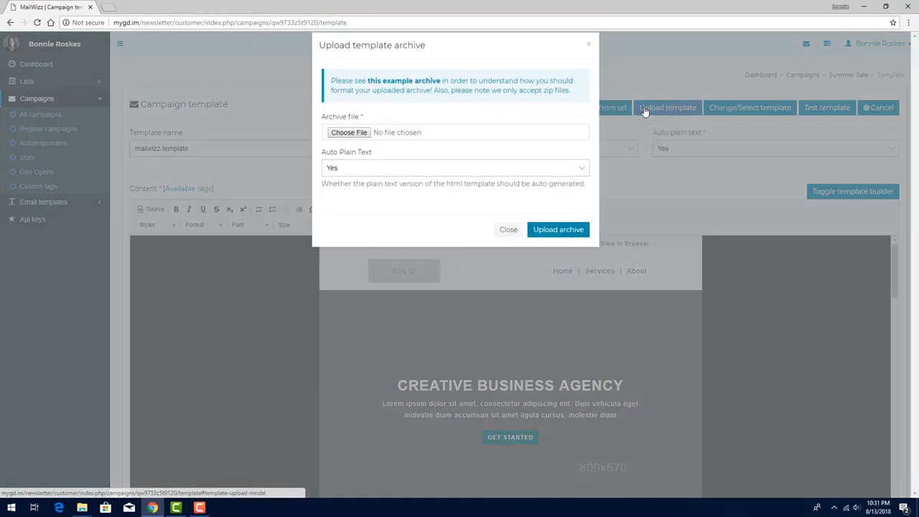
click(349, 151)
double_click(138, 68)
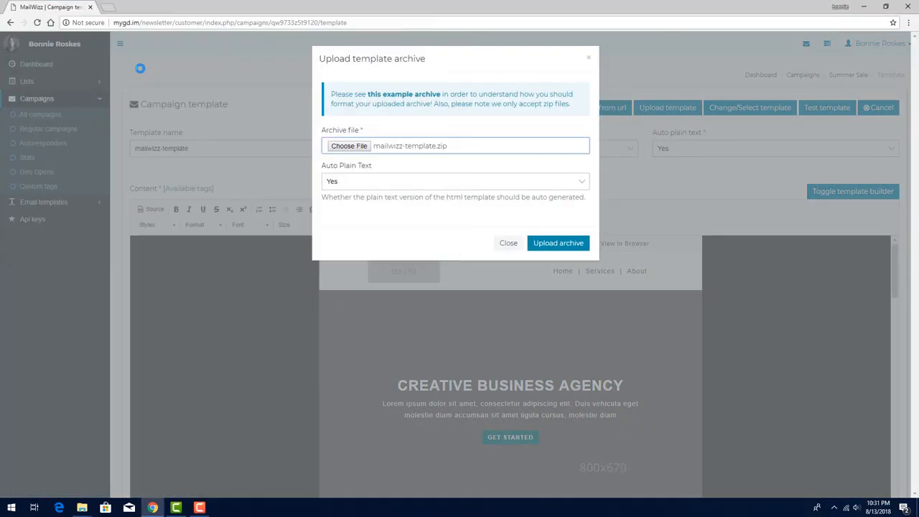
click(547, 243)
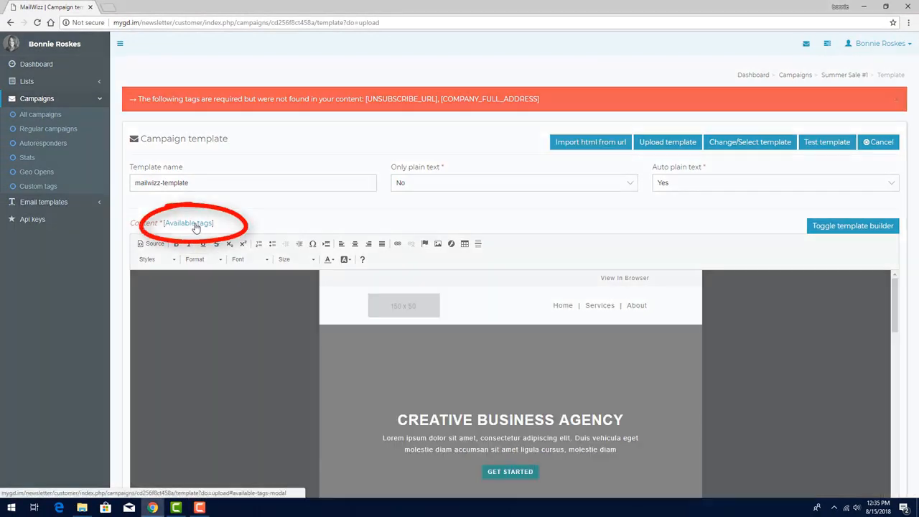
Step: Check the available tags, then replace the street address in the template's footer with the copied [COMPANY_FULL_ADDRESS] tag
click(188, 223)
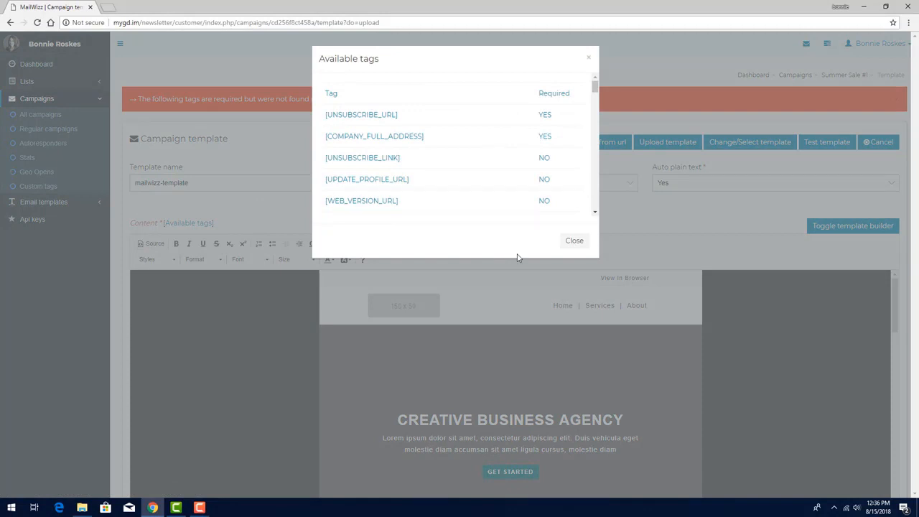
click(575, 241)
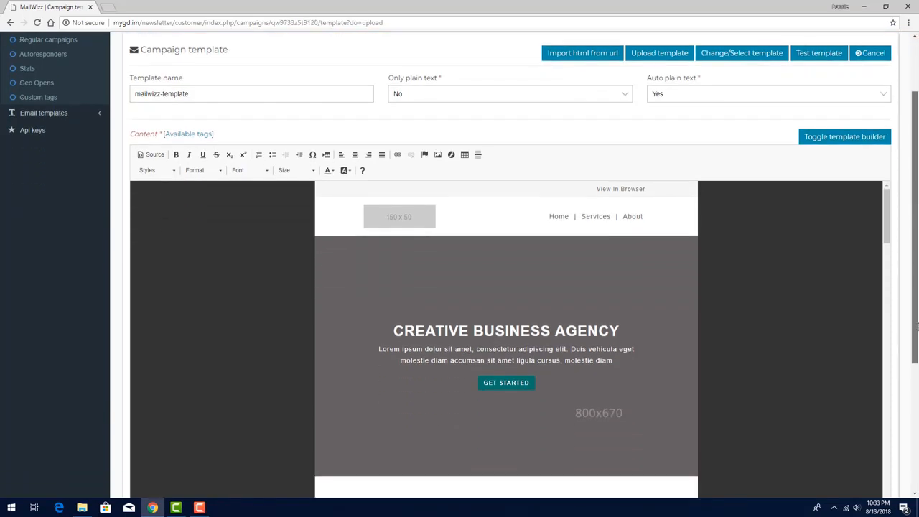
scroll(633, 318, down, 10)
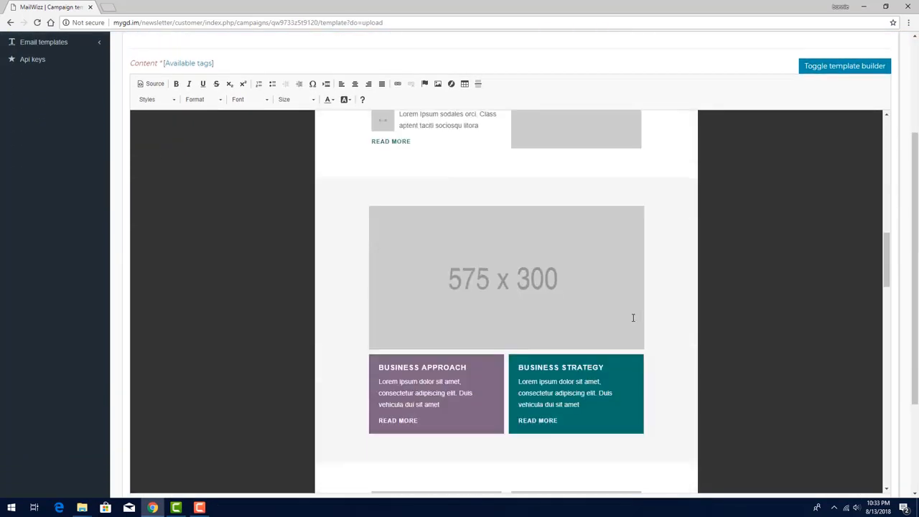
scroll(633, 318, down, 10)
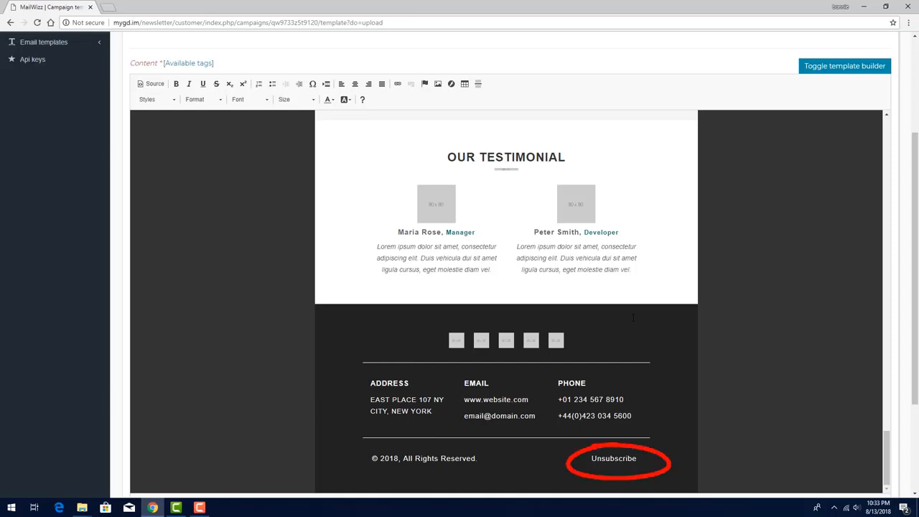
scroll(311, 390, down, 2)
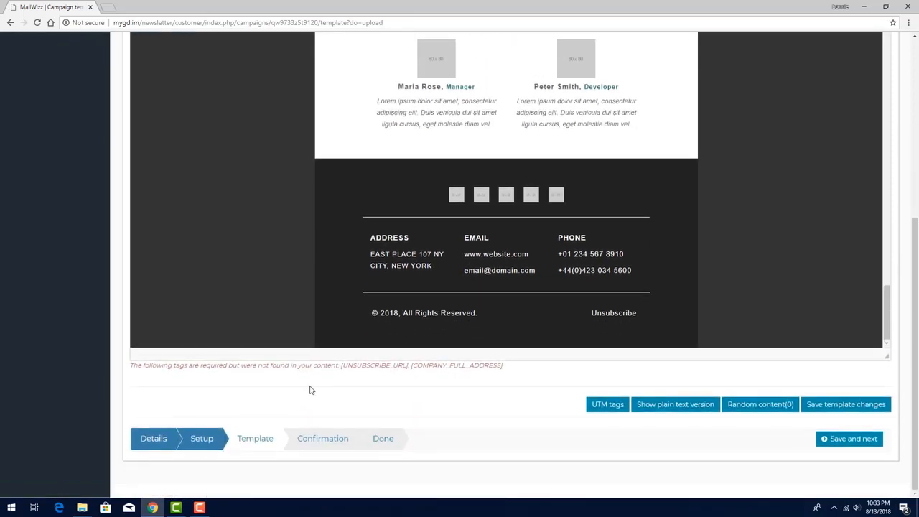
drag(410, 366, 507, 368)
key(ctrl+c)
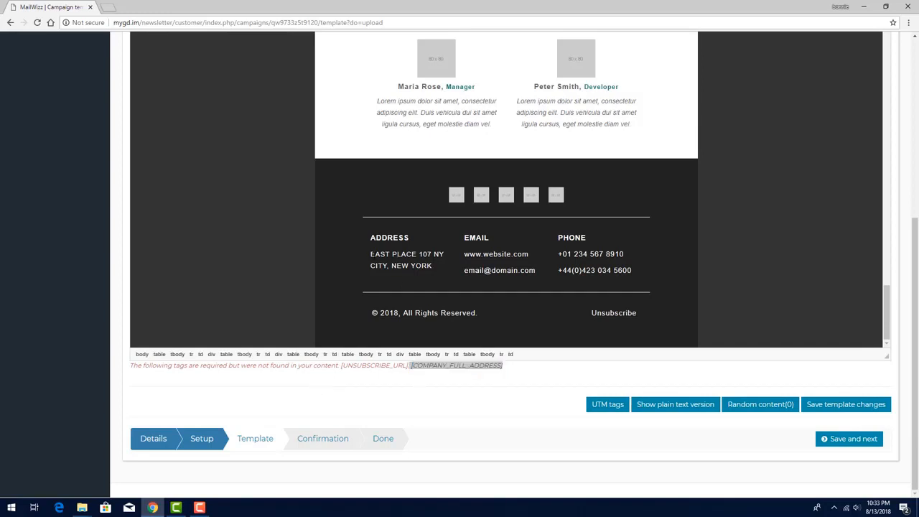
drag(432, 266, 371, 254)
key(ctrl+v)
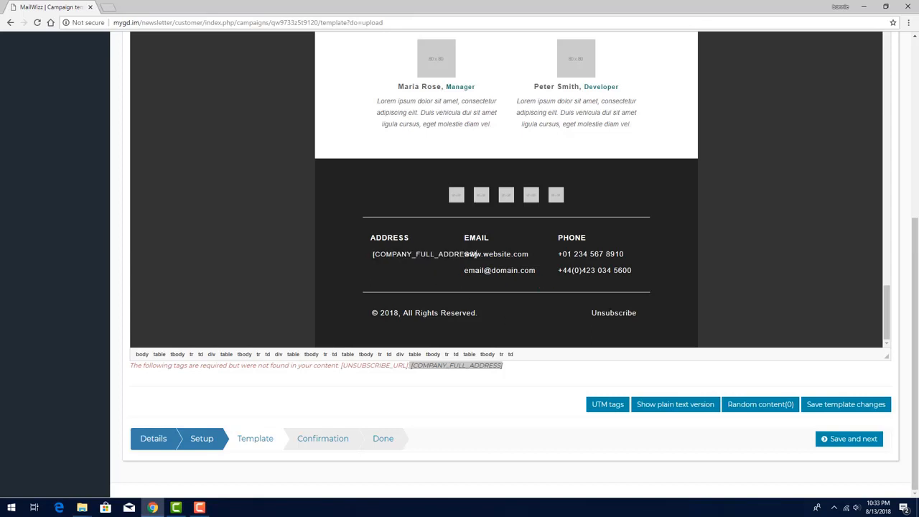
Step: Link the footer's Unsubscribe text to the URL [UNSUBSCRIBE_URL] with protocol <other> and save the template changes
click(609, 313)
double_click(610, 312)
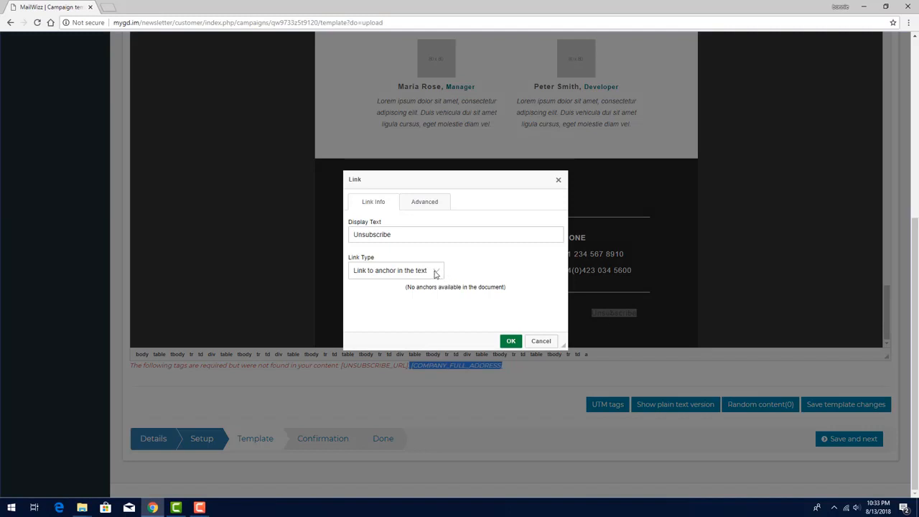
click(436, 270)
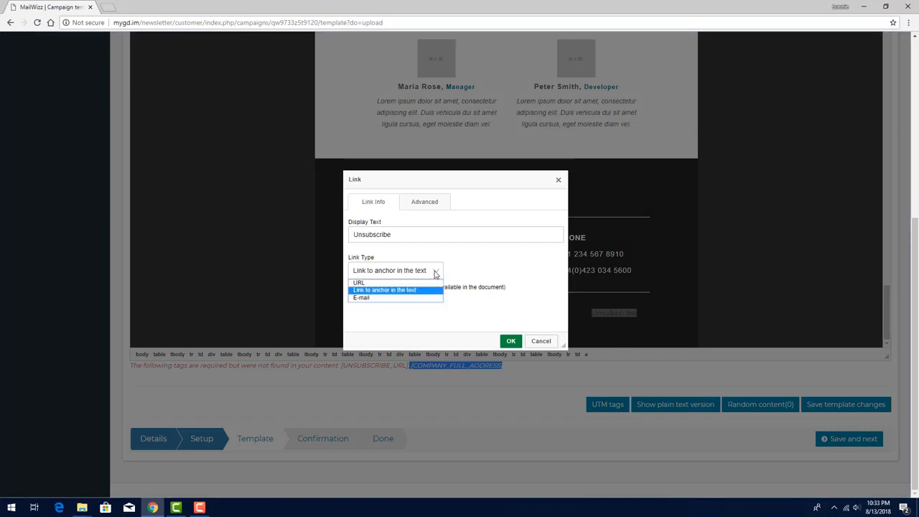
click(380, 280)
click(381, 303)
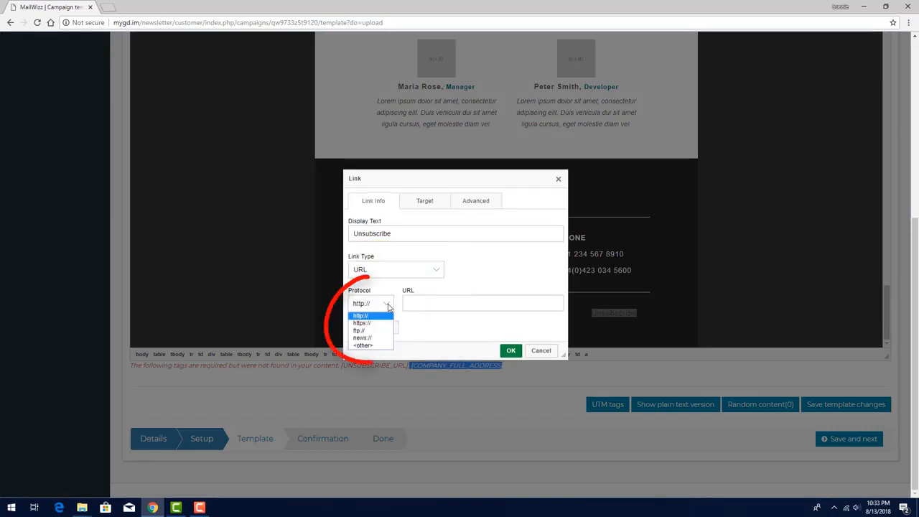
click(369, 346)
click(421, 303)
text([UNSUBS)
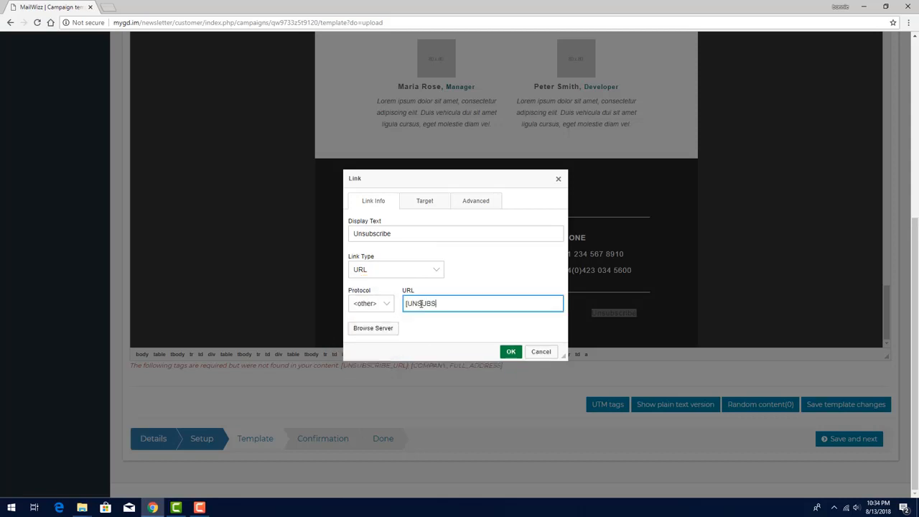
text(CRIBE_URL])
click(511, 351)
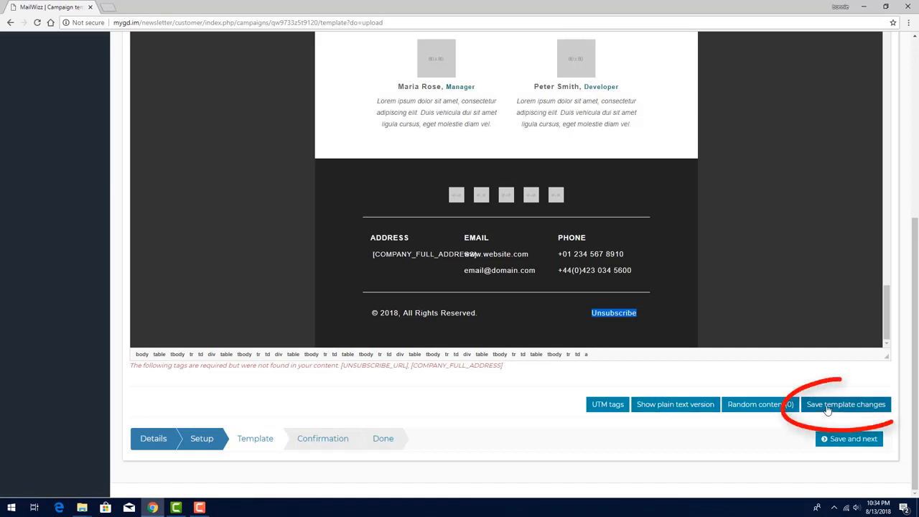
click(876, 407)
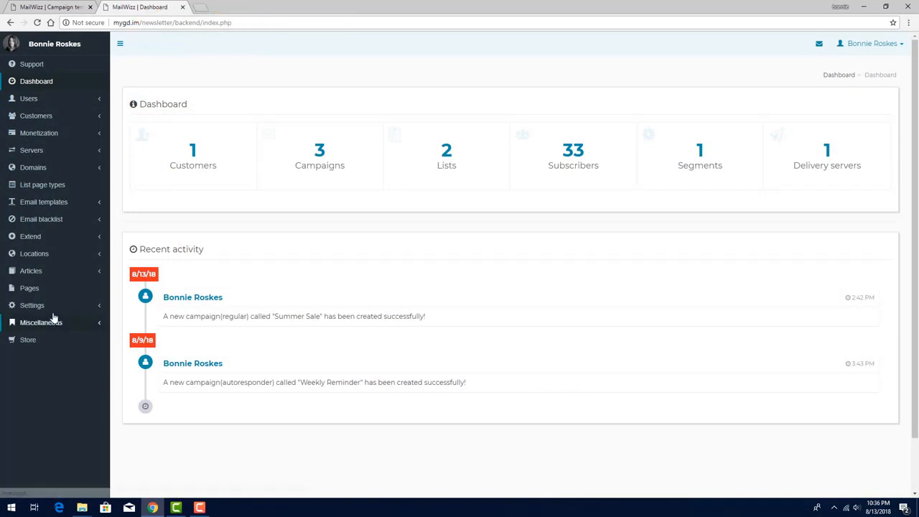
Step: In the backend's campaign settings, view the template tags and the requirement options for [UNSUBSCRIBE_URL]
click(32, 305)
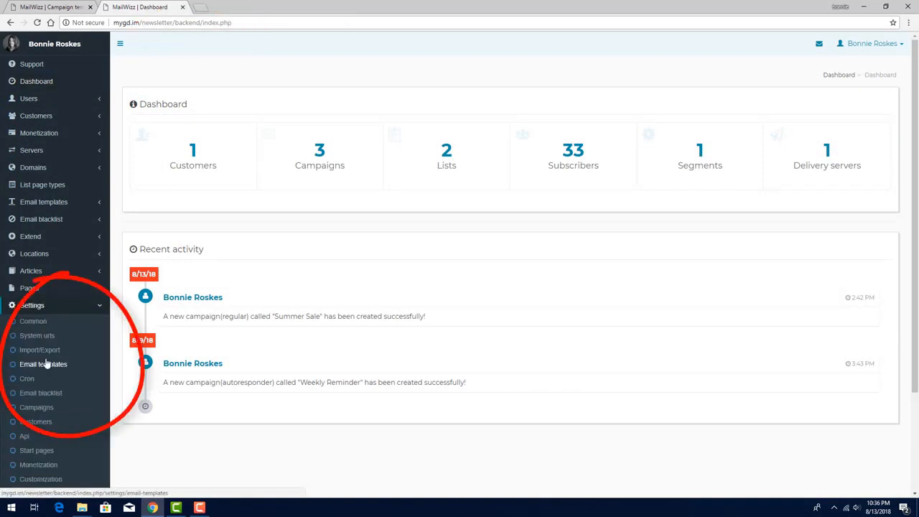
click(38, 408)
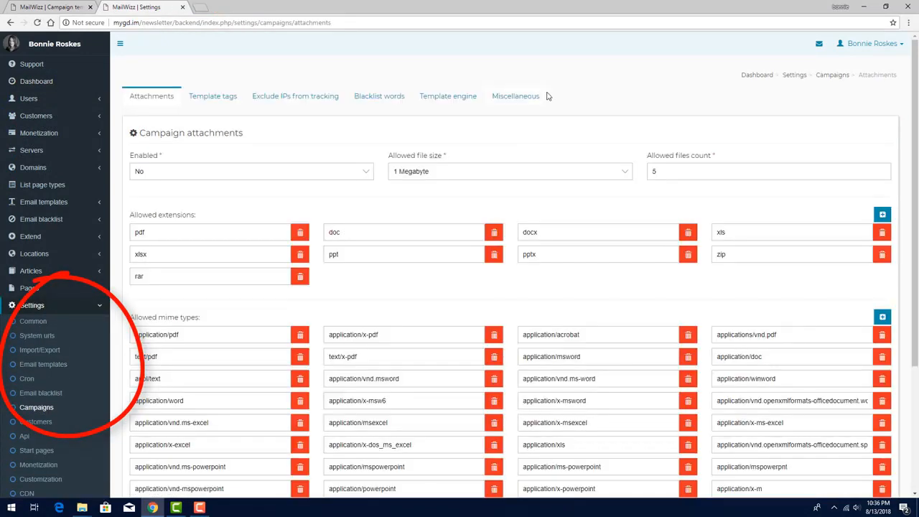
click(213, 98)
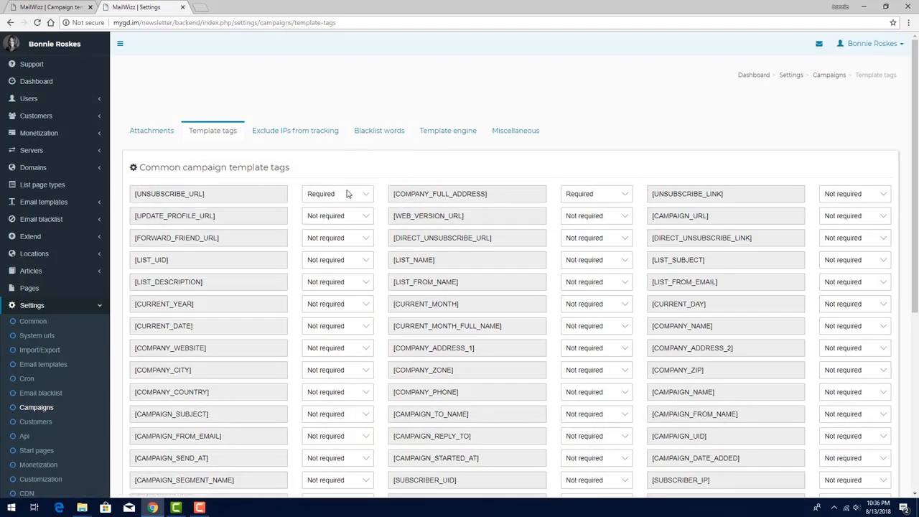
click(344, 194)
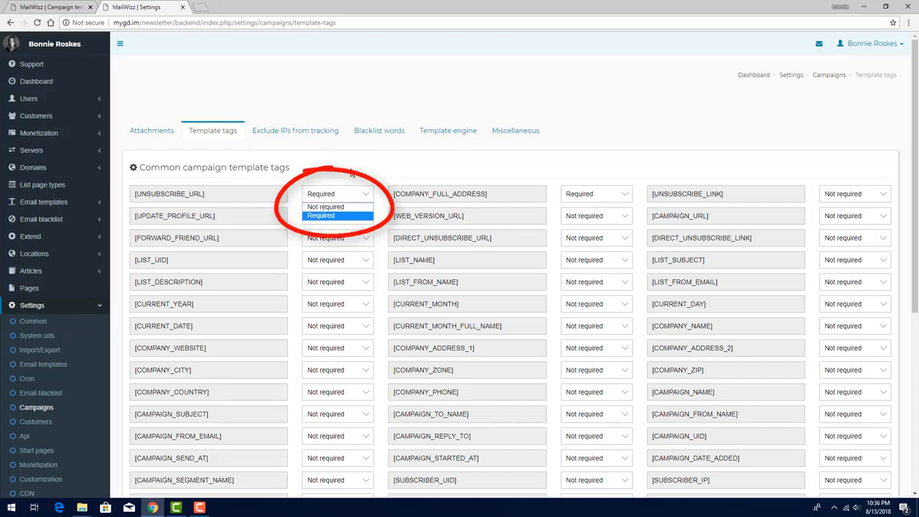
click(352, 173)
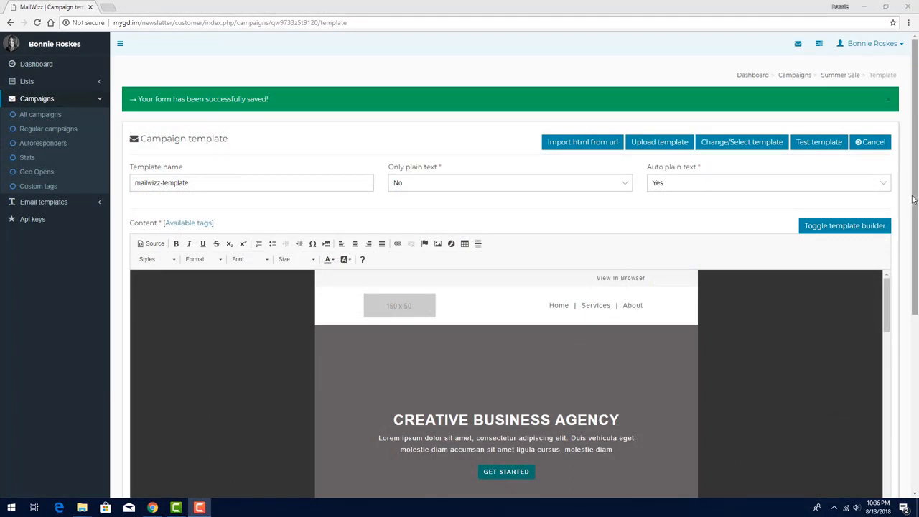
Step: View the Google UTM tags pattern settings for the campaign template and close them without entering a pattern
scroll(915, 202, down, 4)
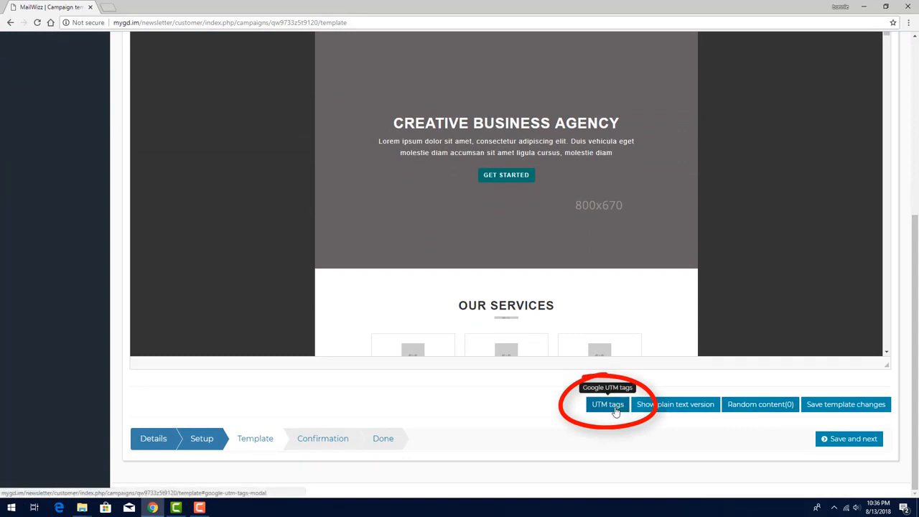
click(615, 411)
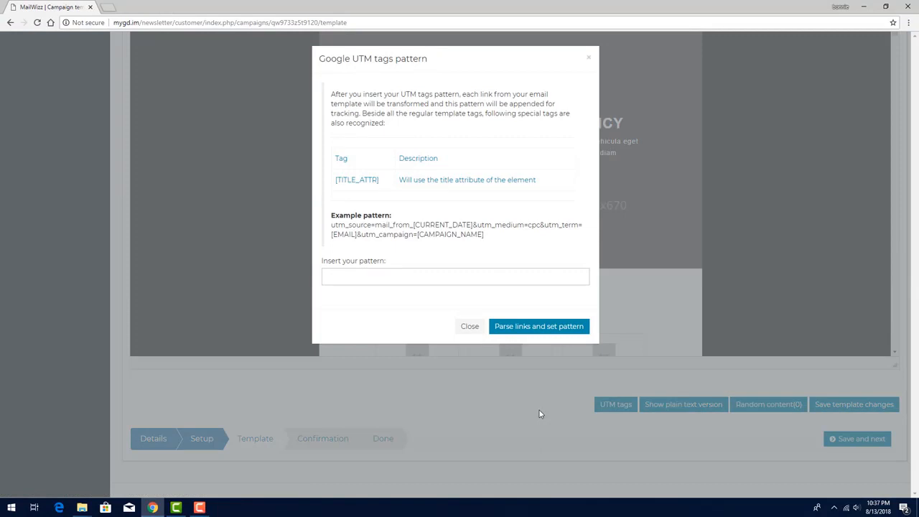
click(469, 327)
Step: Save the campaign template and continue to the confirmation stage
scroll(530, 424, up, 5)
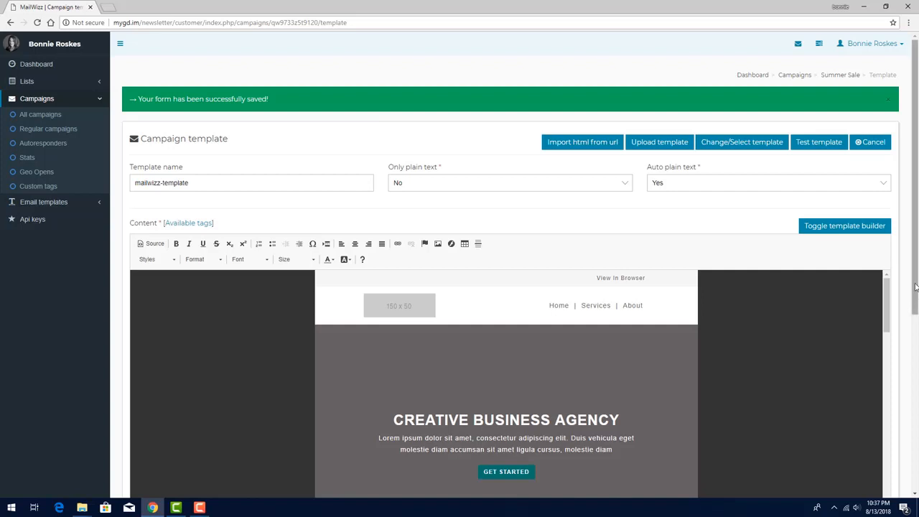
scroll(838, 421, down, 4)
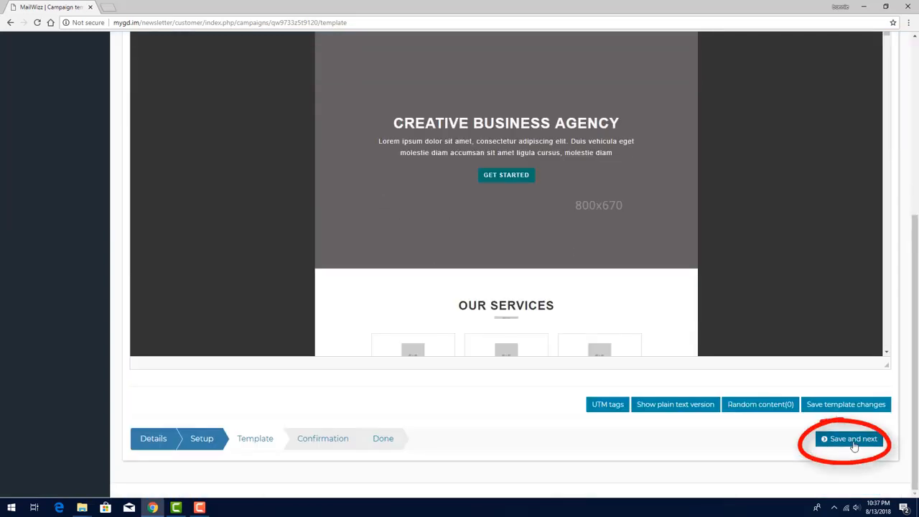
click(854, 443)
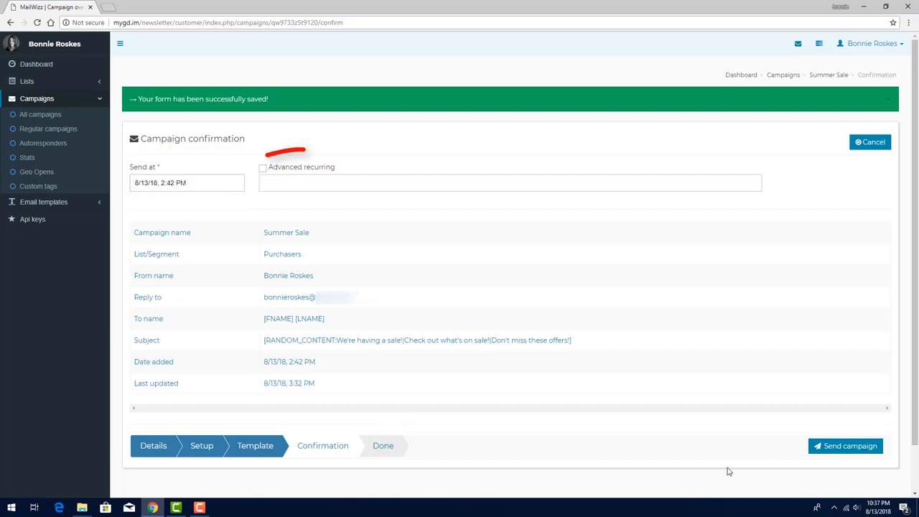
Step: Enable advanced recurring for the Summer Sale campaign and look at the available repeat intervals, keeping day
click(264, 168)
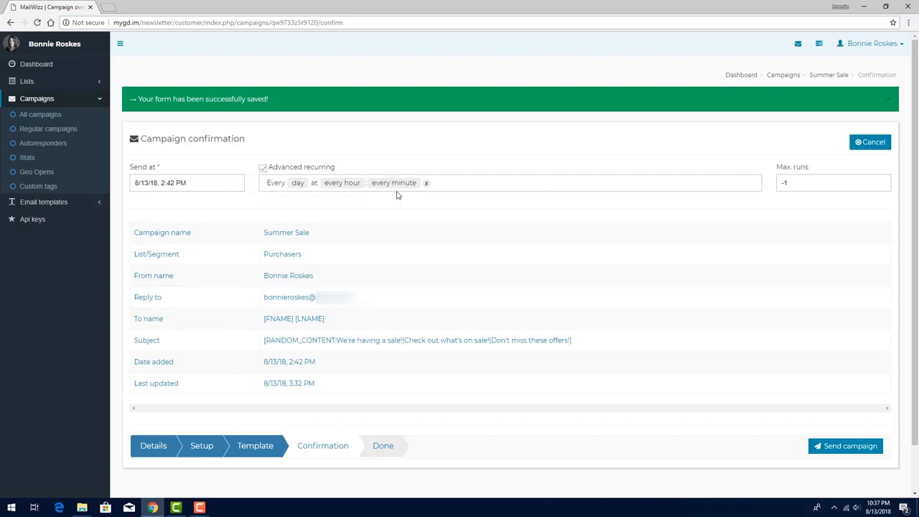
click(297, 183)
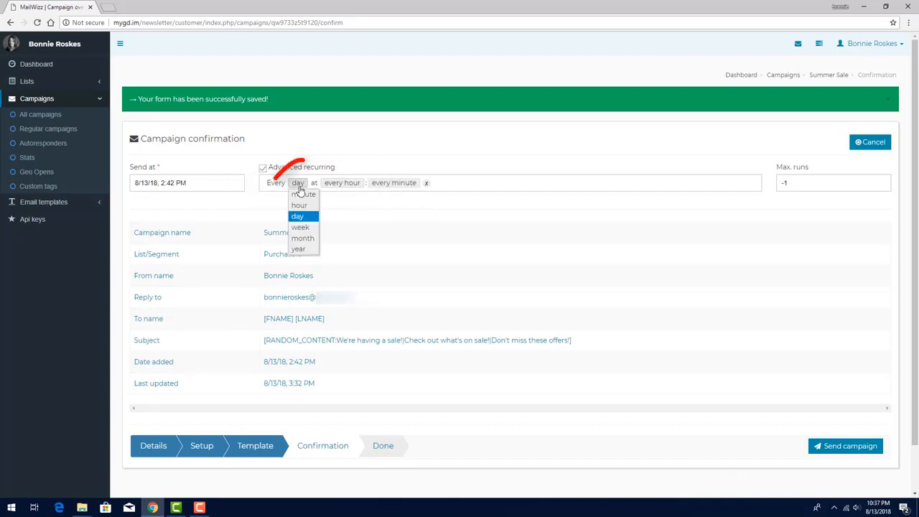
click(332, 206)
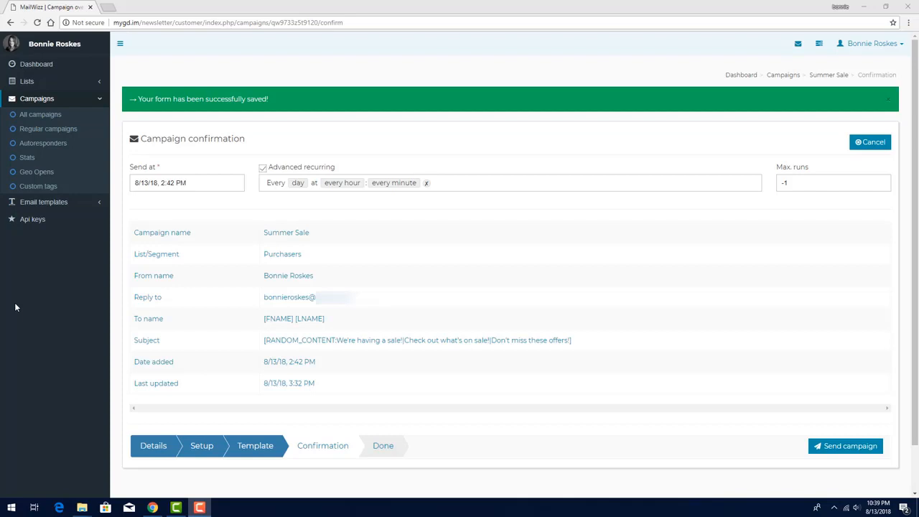
Step: Start a new campaign from the autoresponders list and set its type to Autoresponder
click(39, 148)
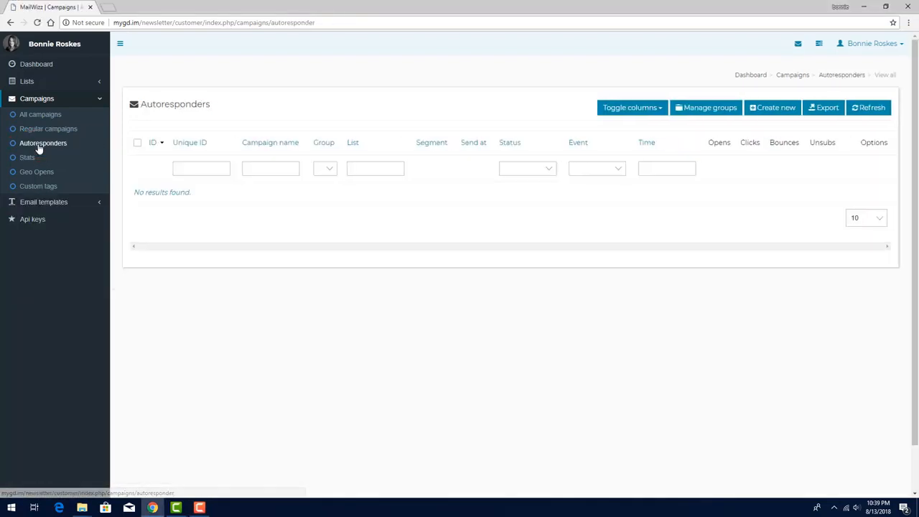
click(775, 112)
click(675, 151)
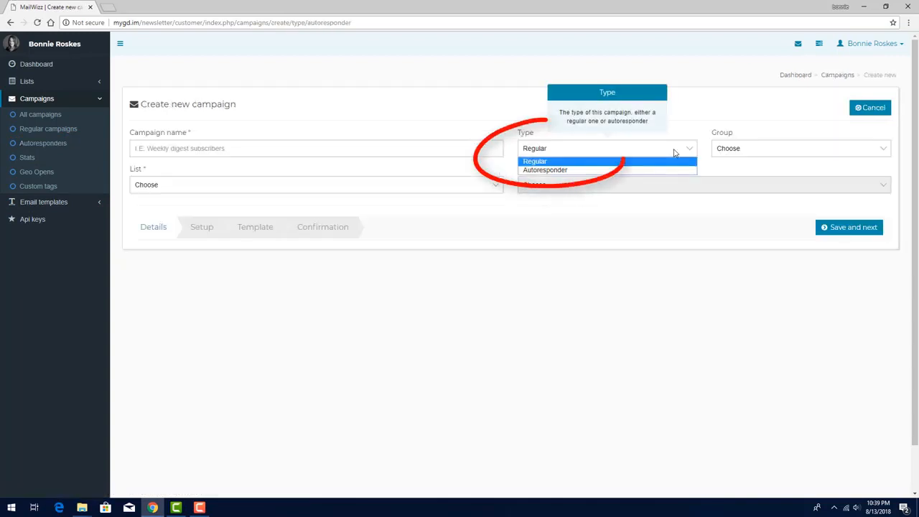
click(628, 170)
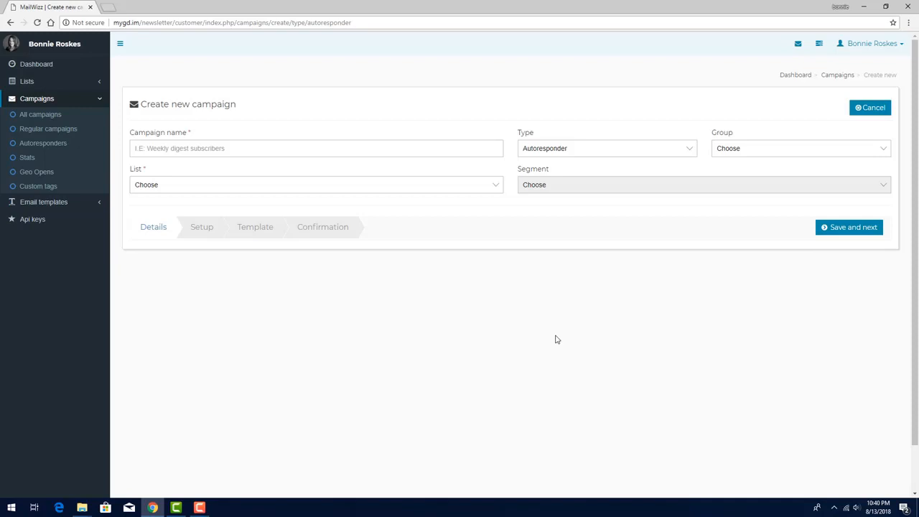
Step: Name the campaign Weekly Tip, assign it to the Blog Subscribers list, and save the details to continue to setup
click(490, 146)
text(Weekly T)
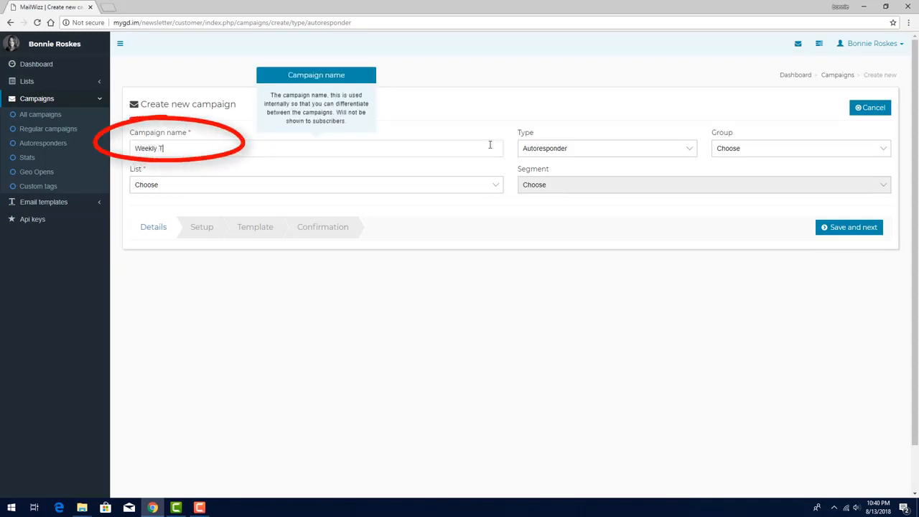
text(ip)
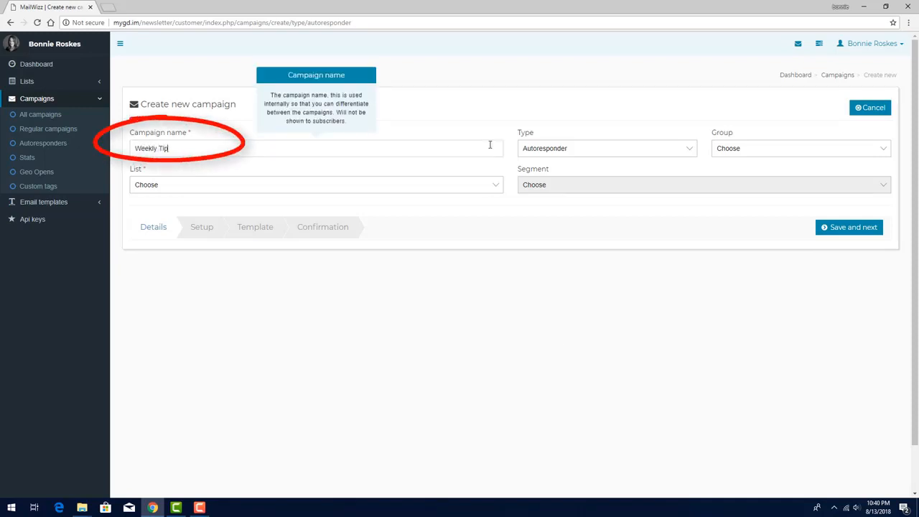
click(441, 185)
click(374, 214)
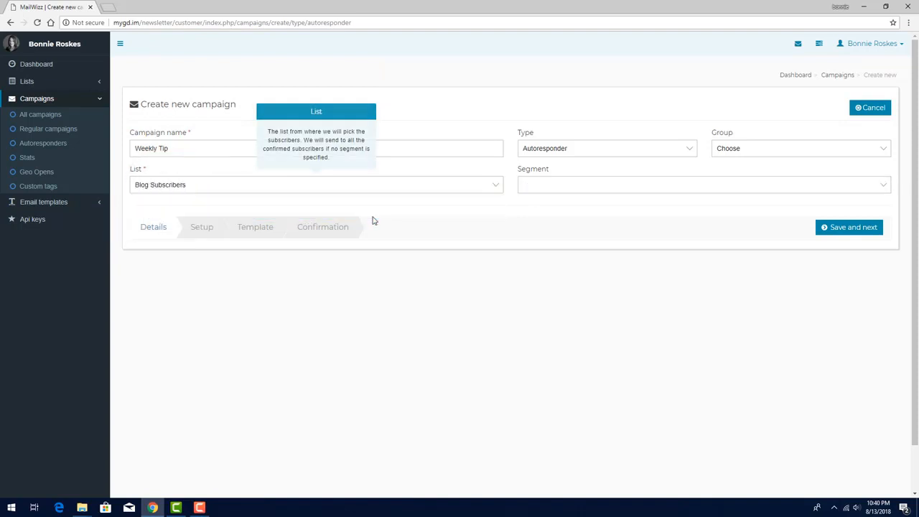
click(837, 228)
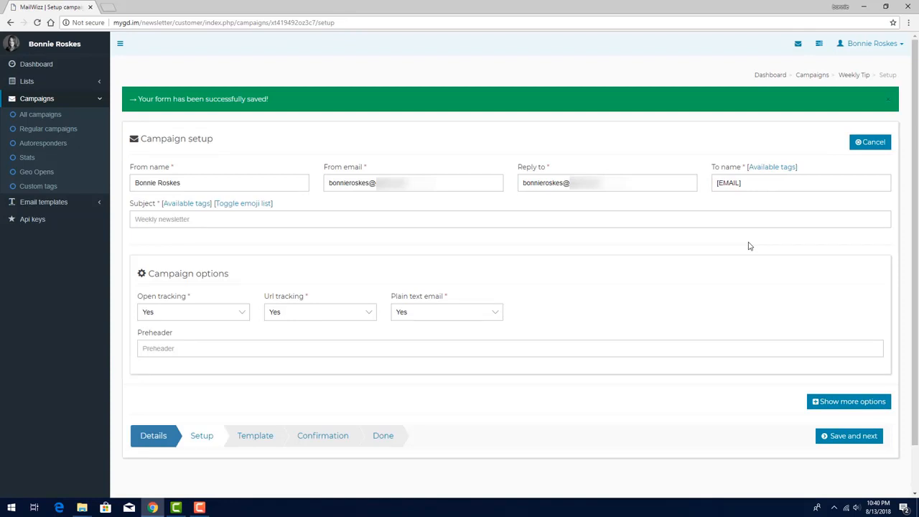
Step: Set the campaign subject to "Tip of the week" and save the setup to continue to the template stage
click(418, 219)
text(Tip of the week)
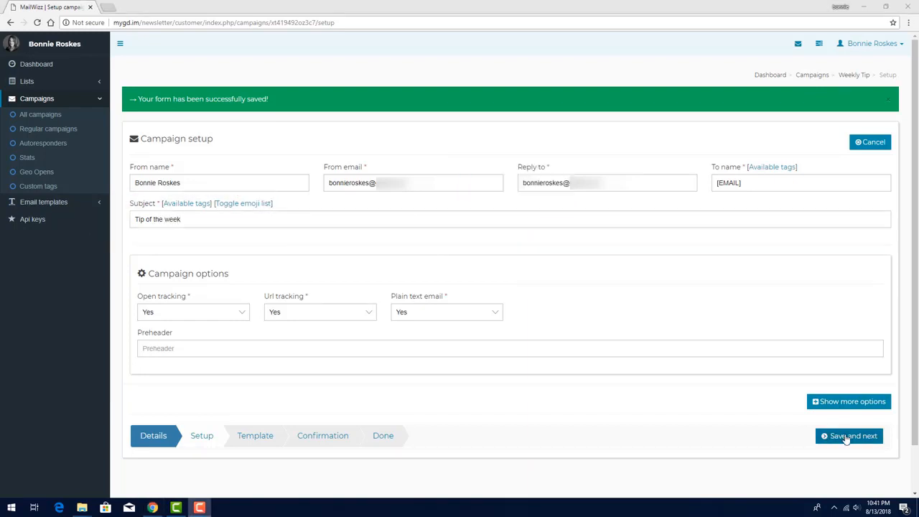
click(848, 437)
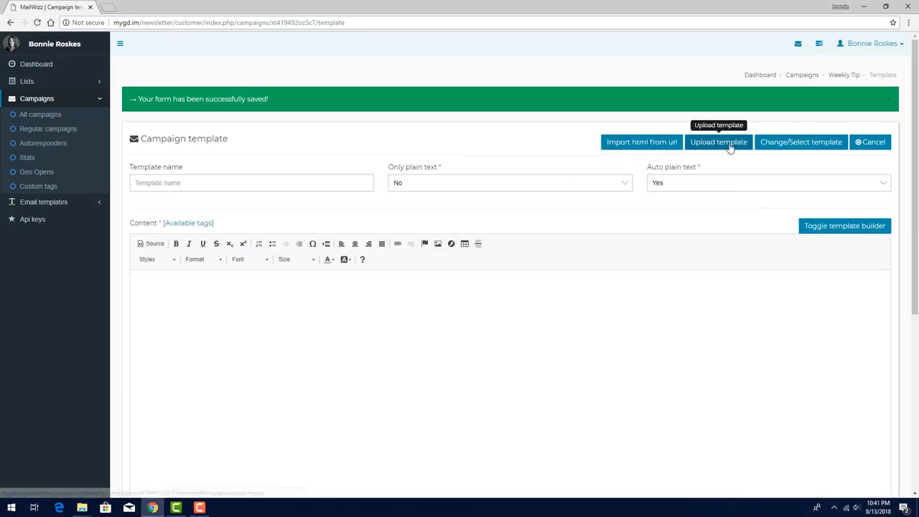
Step: Upload the mailwizz-template.zip archive as the campaign template and save it to continue to confirmation
click(719, 141)
click(349, 146)
double_click(129, 66)
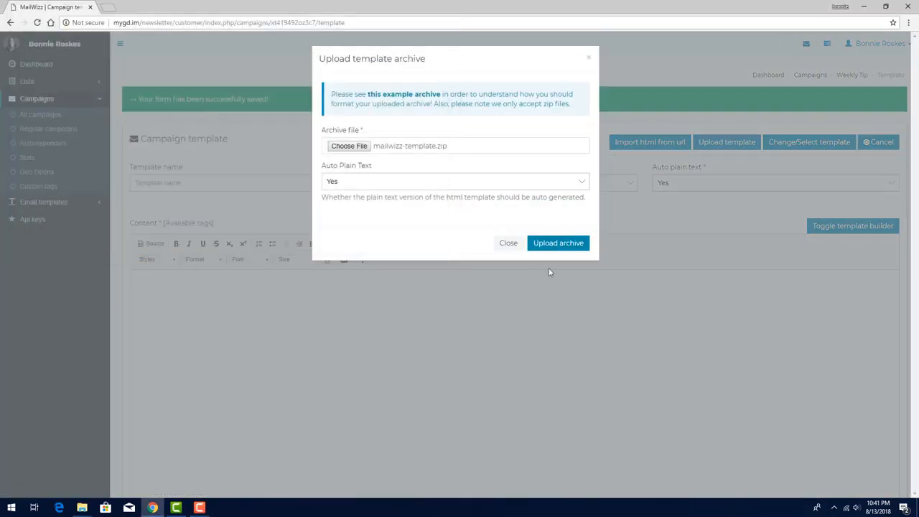
click(559, 242)
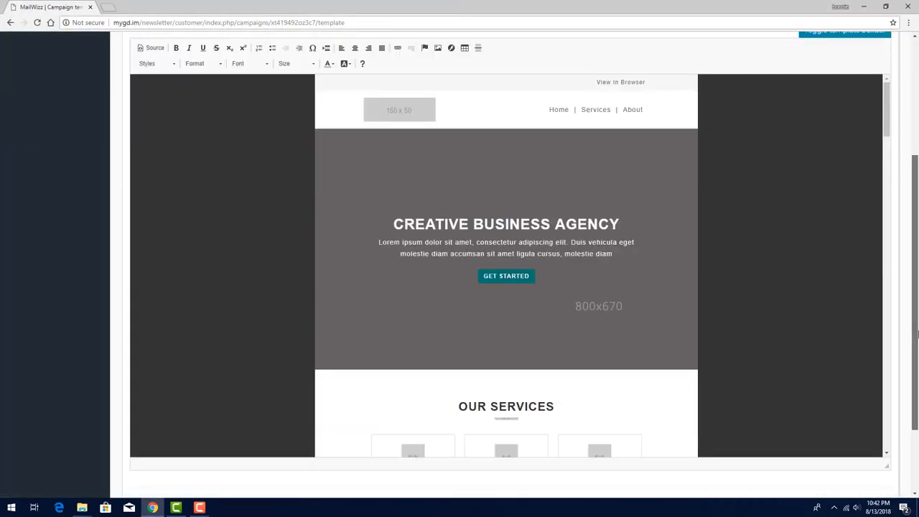
scroll(503, 287, down, 3)
click(848, 437)
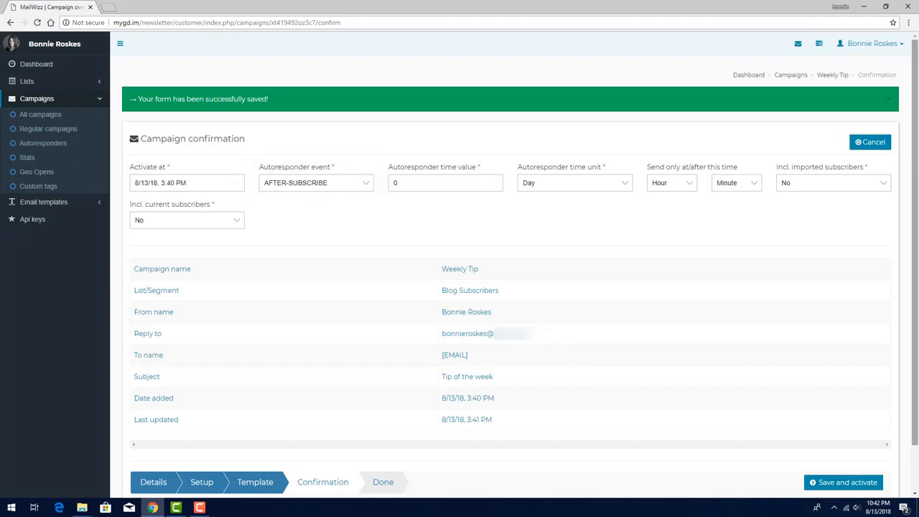
Step: Set the autoresponder event to AFTER-CAMPAIGN-OPEN and check which campaigns can serve as the trigger, leaving the choice unset
click(363, 184)
click(342, 208)
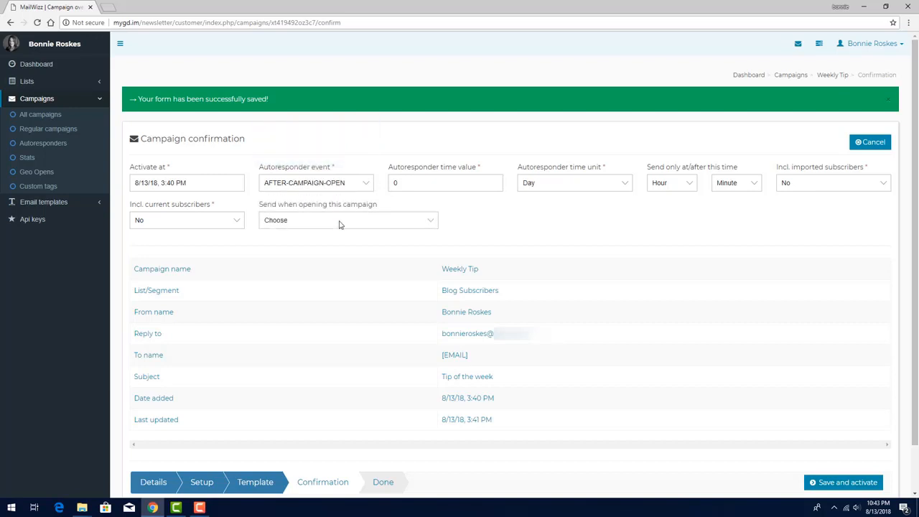
click(341, 225)
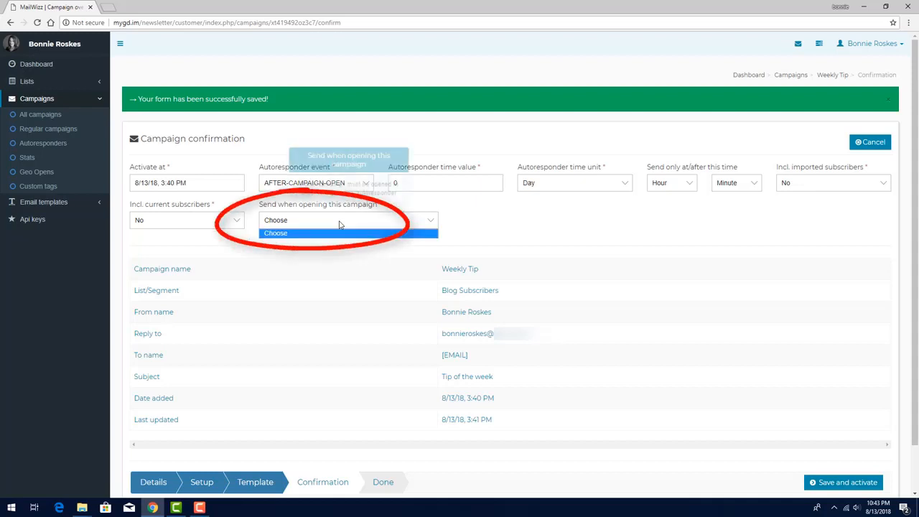
click(350, 225)
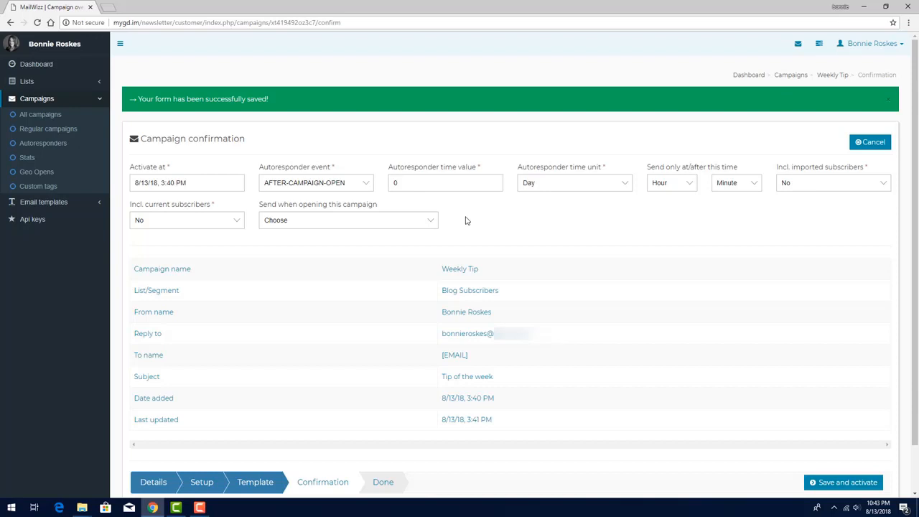
Step: Set the autoresponder delay to a time value of 1 with Week as the time unit
mouse_move(457, 183)
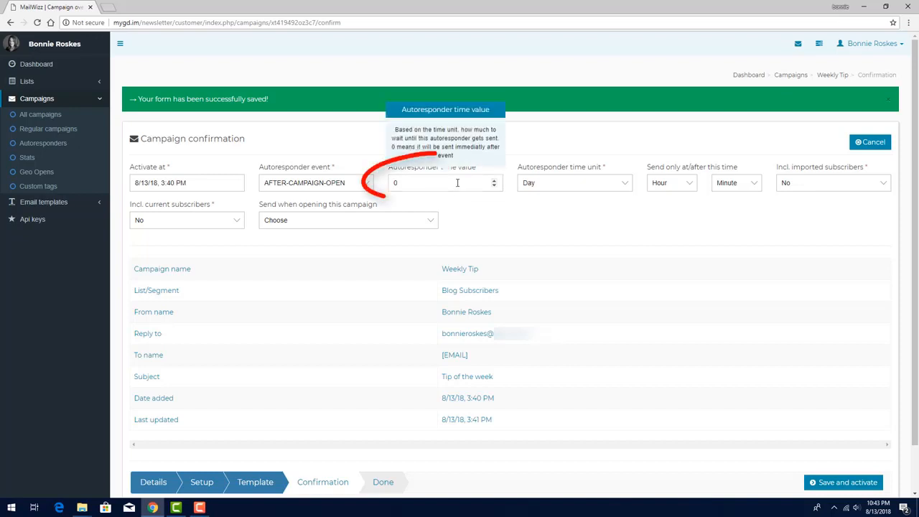
click(494, 180)
click(563, 185)
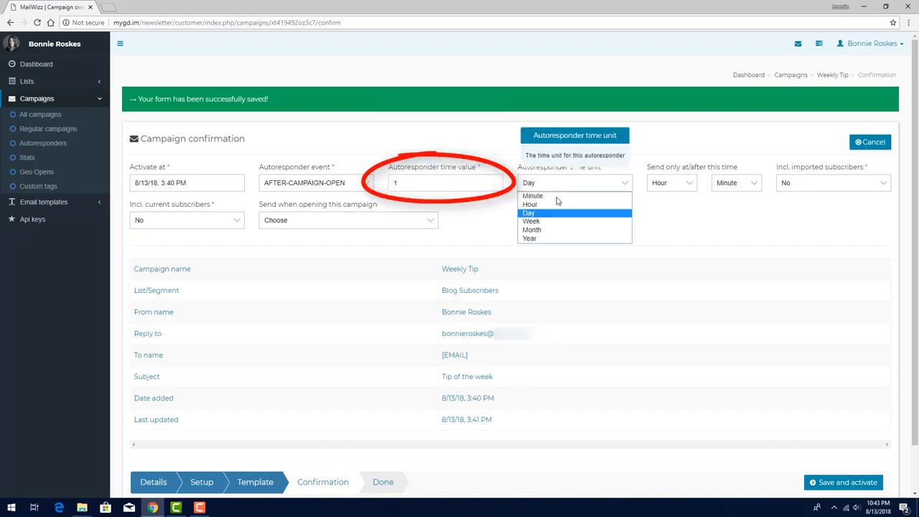
click(533, 221)
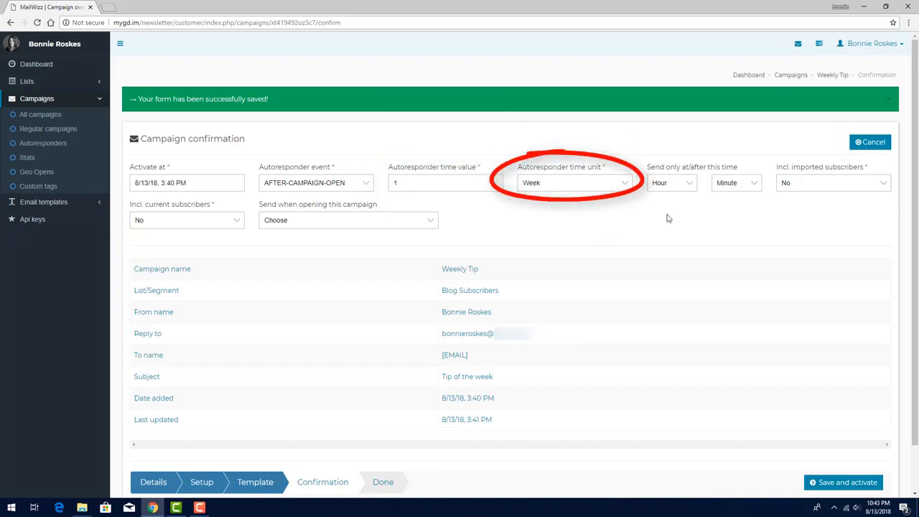